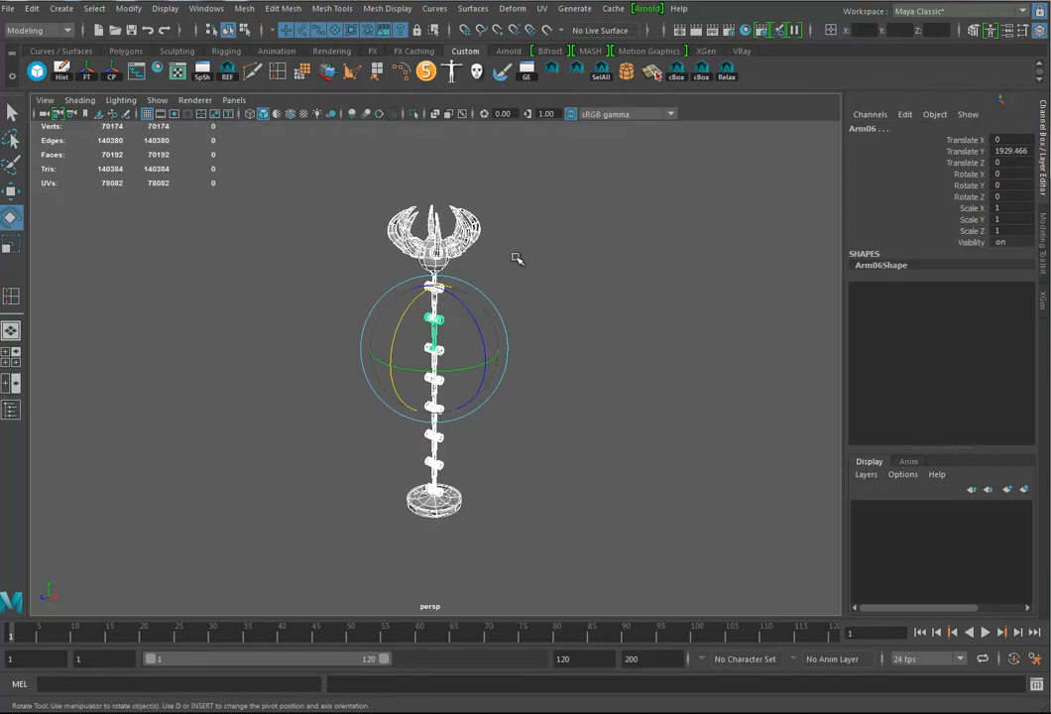
Assign a new Lambert material to the whole selected claw model.
{"action": "right_click", "coordinate": [434, 254]}
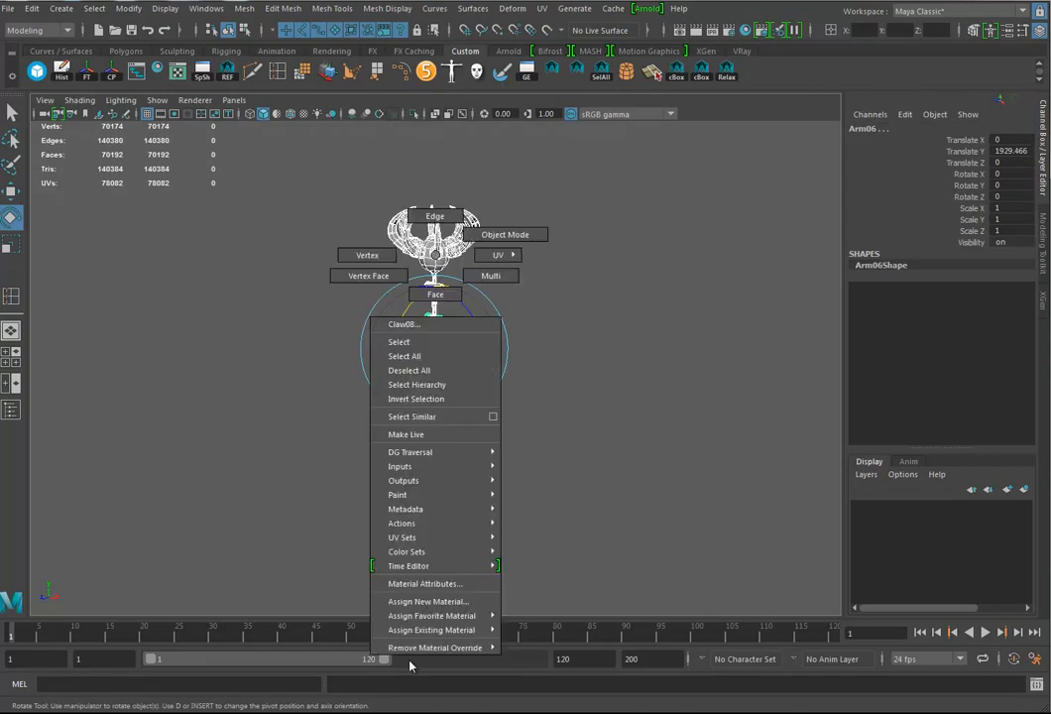
{"action": "mouse_move", "coordinate": [446, 615]}
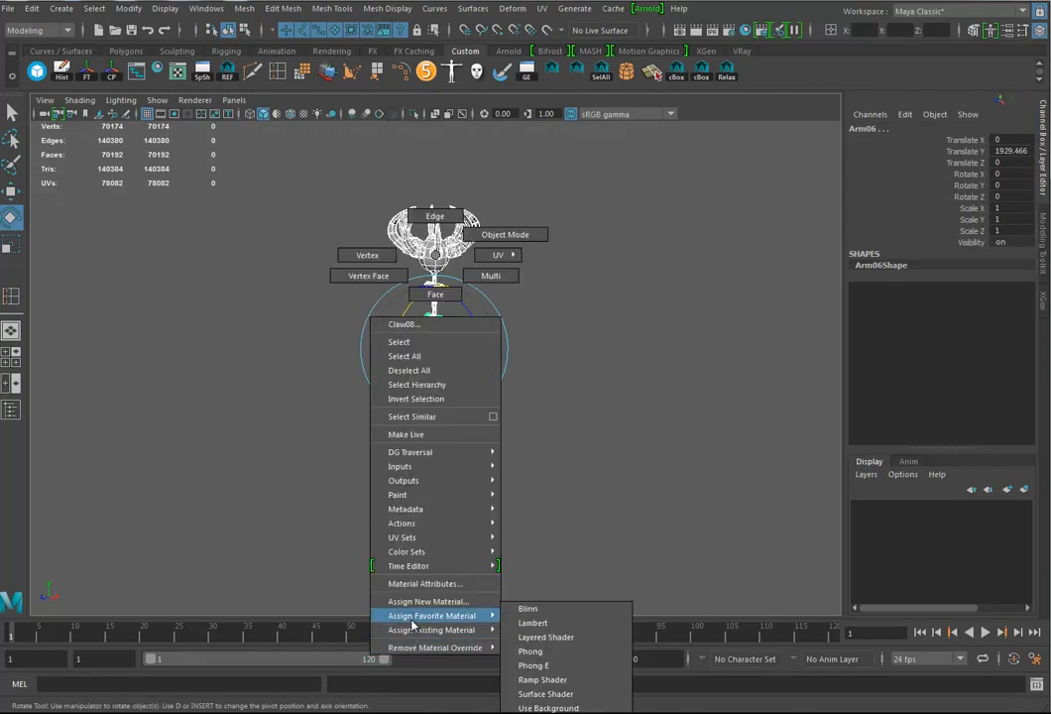
{"action": "left_click", "coordinate": [531, 622]}
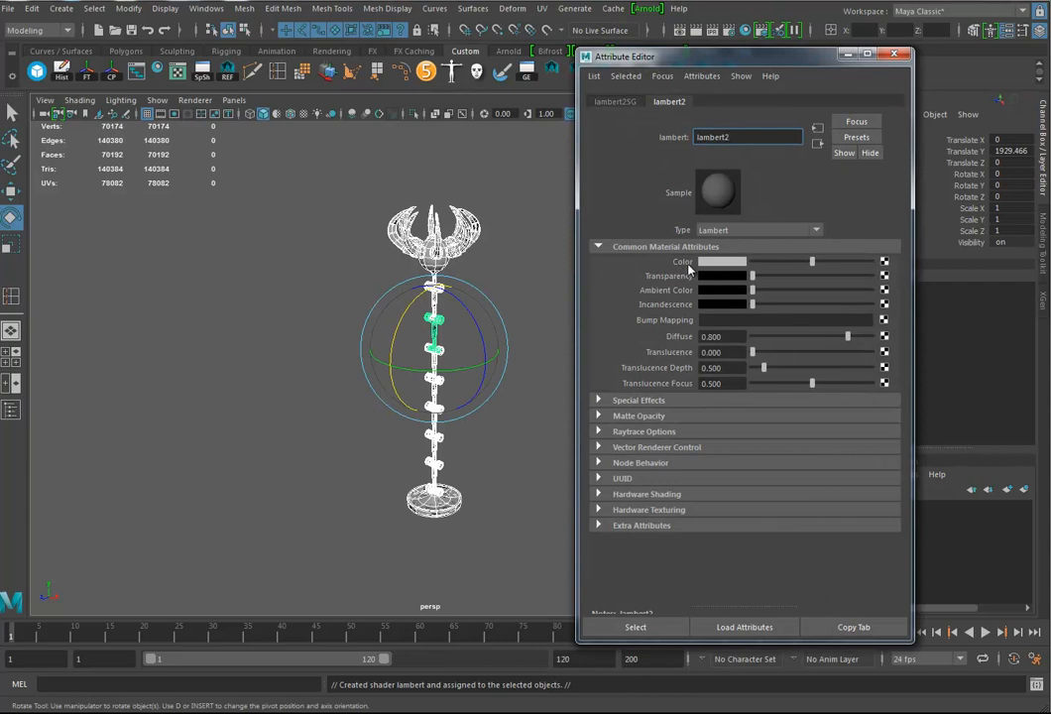
Map a File texture to the Lambert's color and load UVGrid.tif from the project's sourceimages folder.
{"action": "left_click", "coordinate": [883, 262]}
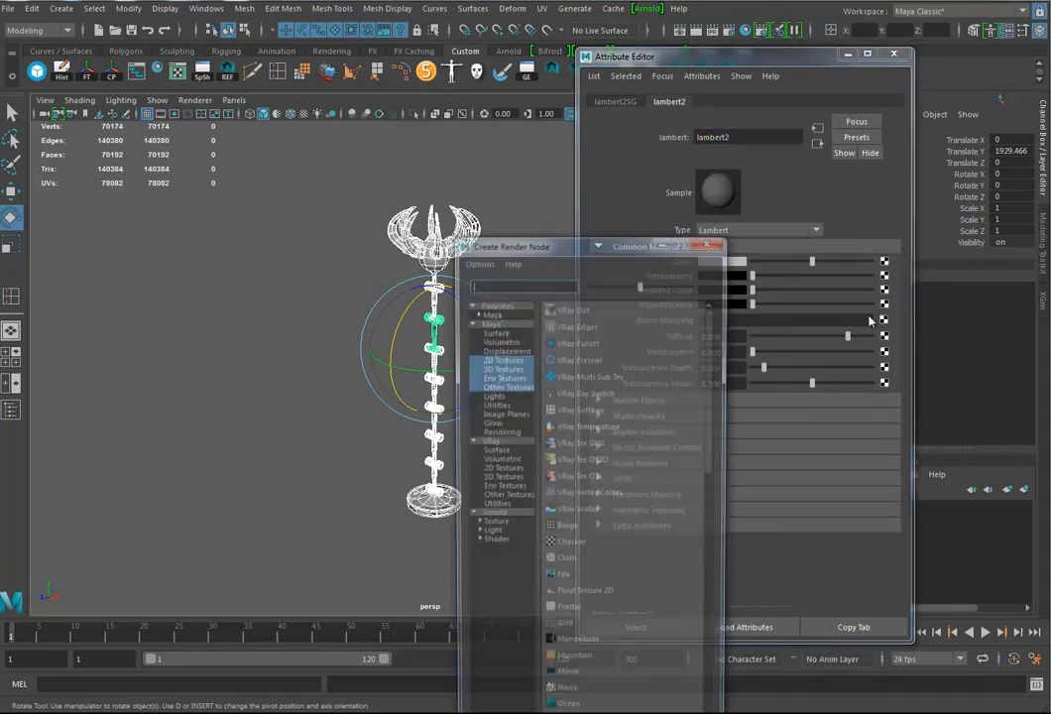
{"action": "left_click_drag", "start_coordinate": [577, 247], "coordinate": [580, 61]}
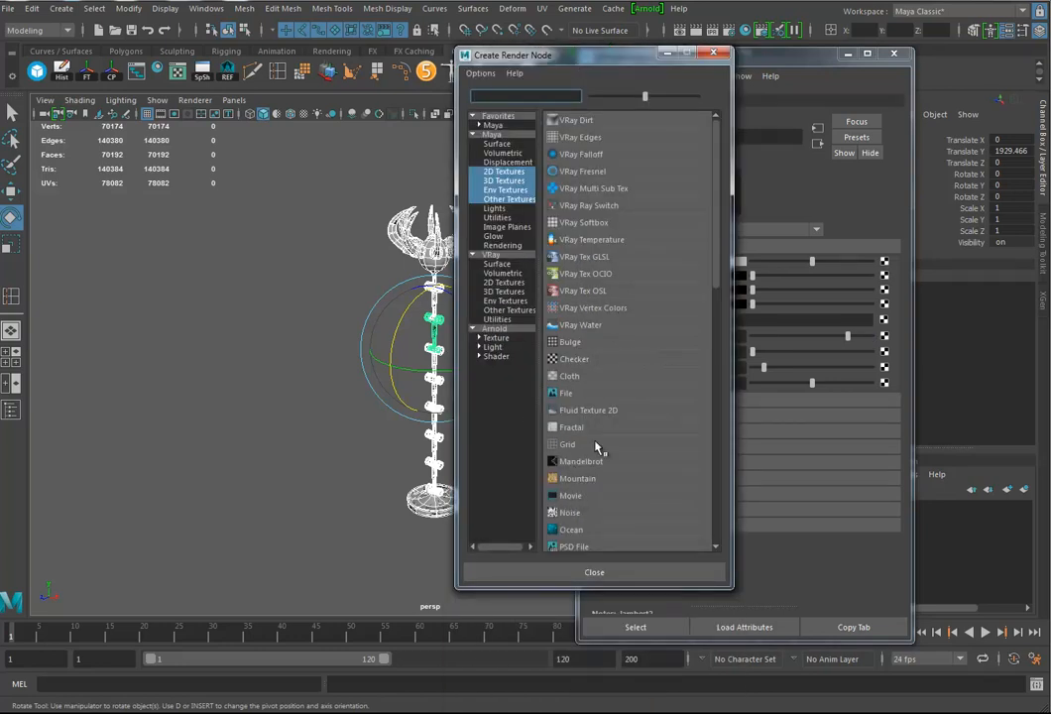
{"action": "left_click", "coordinate": [561, 393]}
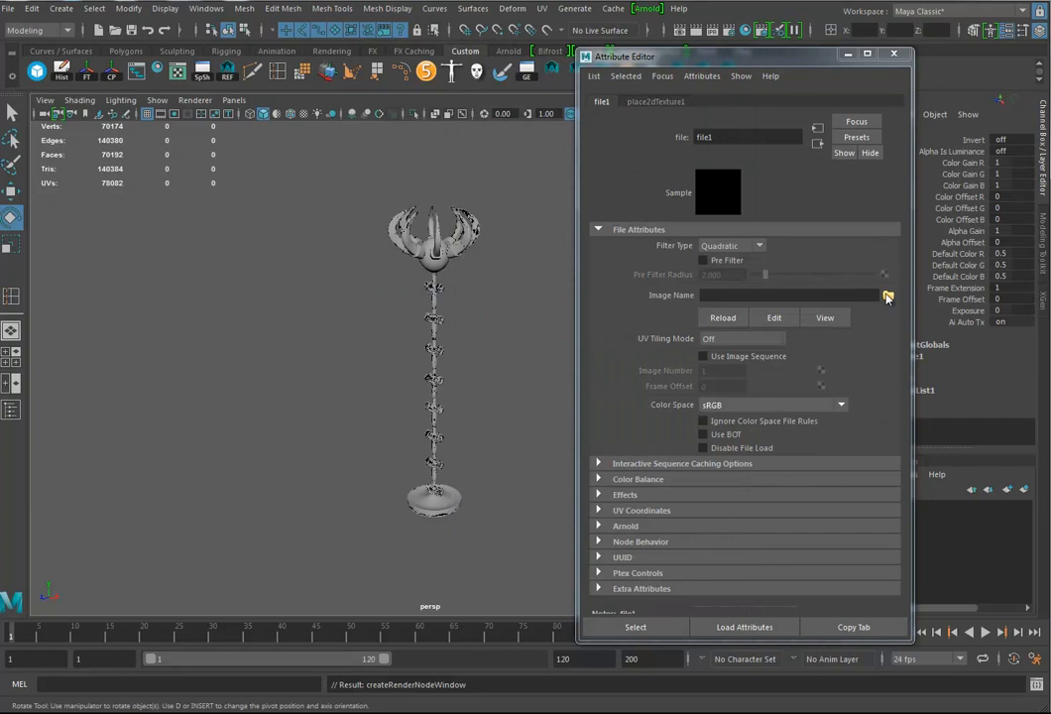
{"action": "left_click", "coordinate": [887, 297]}
{"action": "left_click", "coordinate": [166, 190]}
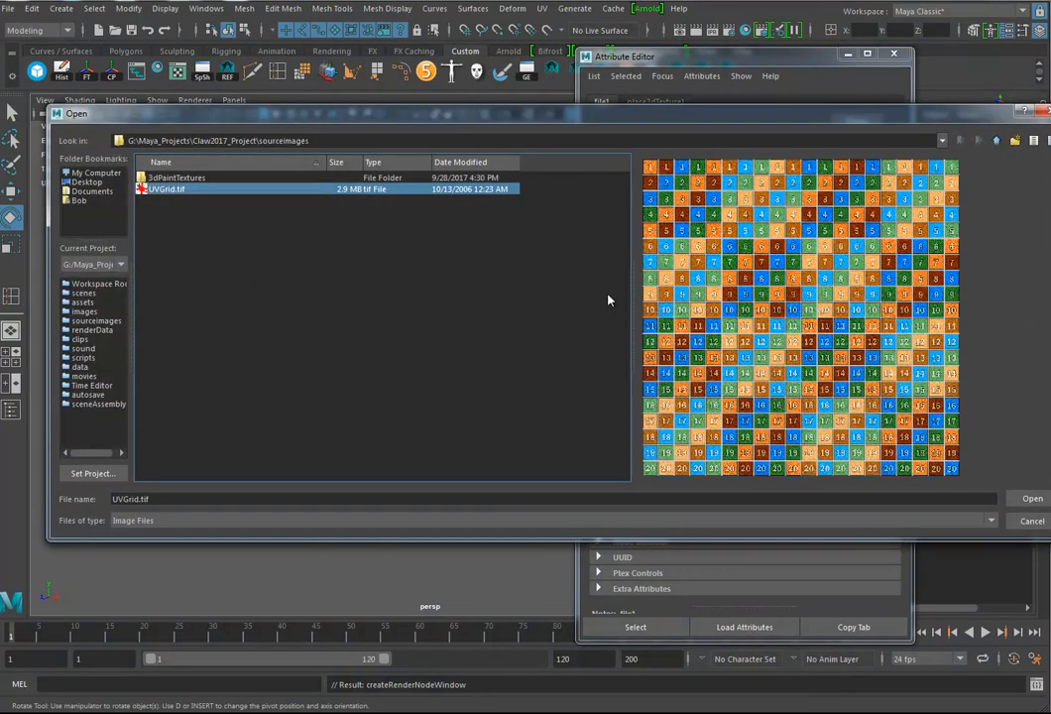
{"action": "left_click", "coordinate": [1033, 500]}
Turn on textured display in the viewport and check the UV grid on the claw, arms and base.
{"action": "right_click_drag", "start_coordinate": [447, 460], "coordinate": [558, 442], "text": "alt"}
{"action": "middle_click_drag", "start_coordinate": [516, 413], "coordinate": [425, 474], "text": "alt"}
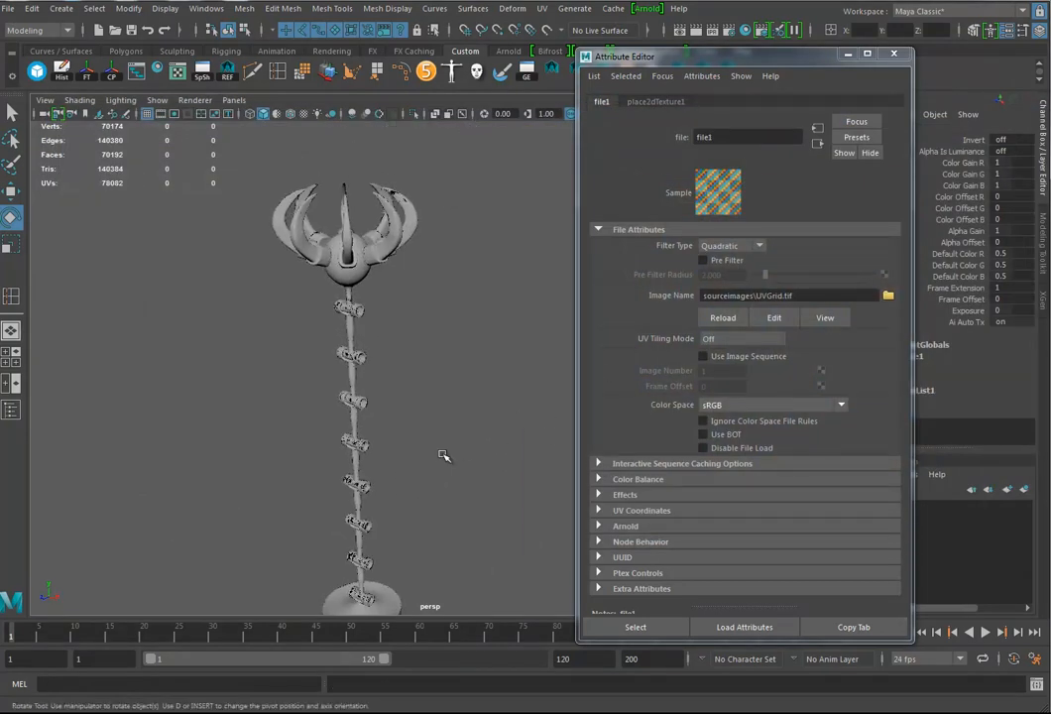
{"action": "key", "text": "6"}
{"action": "left_click_drag", "start_coordinate": [441, 415], "coordinate": [444, 386], "text": "alt"}
{"action": "right_click_drag", "start_coordinate": [444, 387], "coordinate": [557, 429], "text": "alt"}
{"action": "middle_click_drag", "start_coordinate": [432, 428], "coordinate": [504, 352], "text": "alt"}
{"action": "middle_click_drag", "start_coordinate": [468, 446], "coordinate": [458, 333], "text": "alt"}
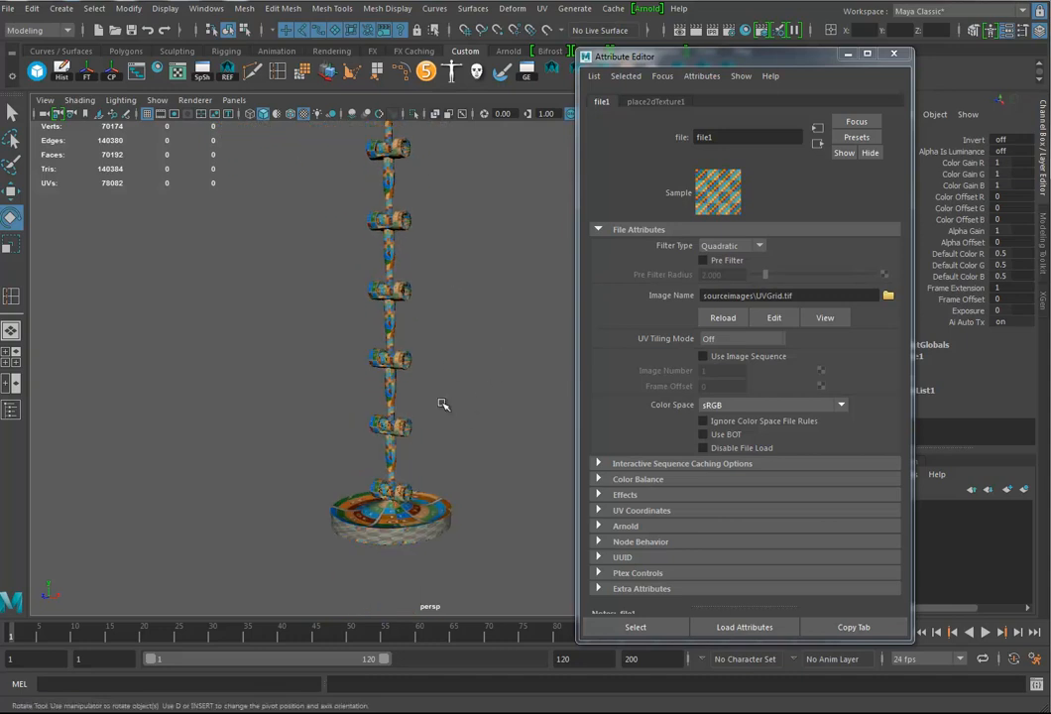
Select the lowest arm segment, Arm01, and turn off its smooth mesh preview.
{"action": "left_click", "coordinate": [398, 438]}
{"action": "right_click_drag", "start_coordinate": [391, 437], "coordinate": [399, 425], "text": "alt"}
{"action": "left_click_drag", "start_coordinate": [440, 427], "coordinate": [476, 424], "text": "alt"}
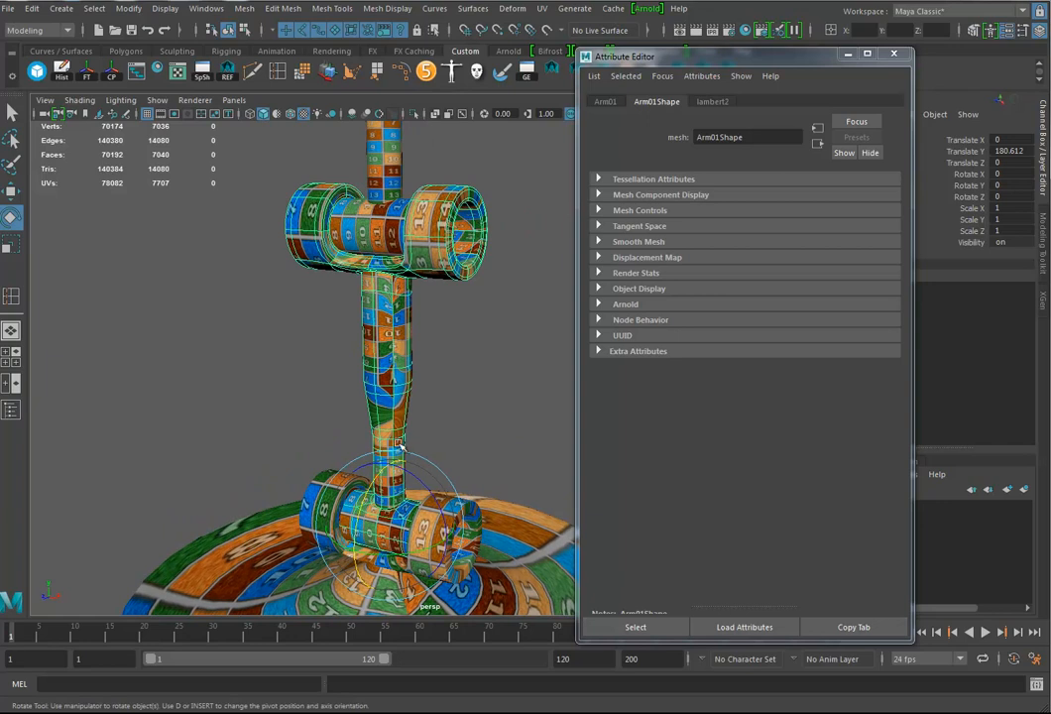
{"action": "left_click_drag", "start_coordinate": [405, 387], "coordinate": [441, 399], "text": "alt"}
{"action": "right_click_drag", "start_coordinate": [441, 399], "coordinate": [402, 396], "text": "alt"}
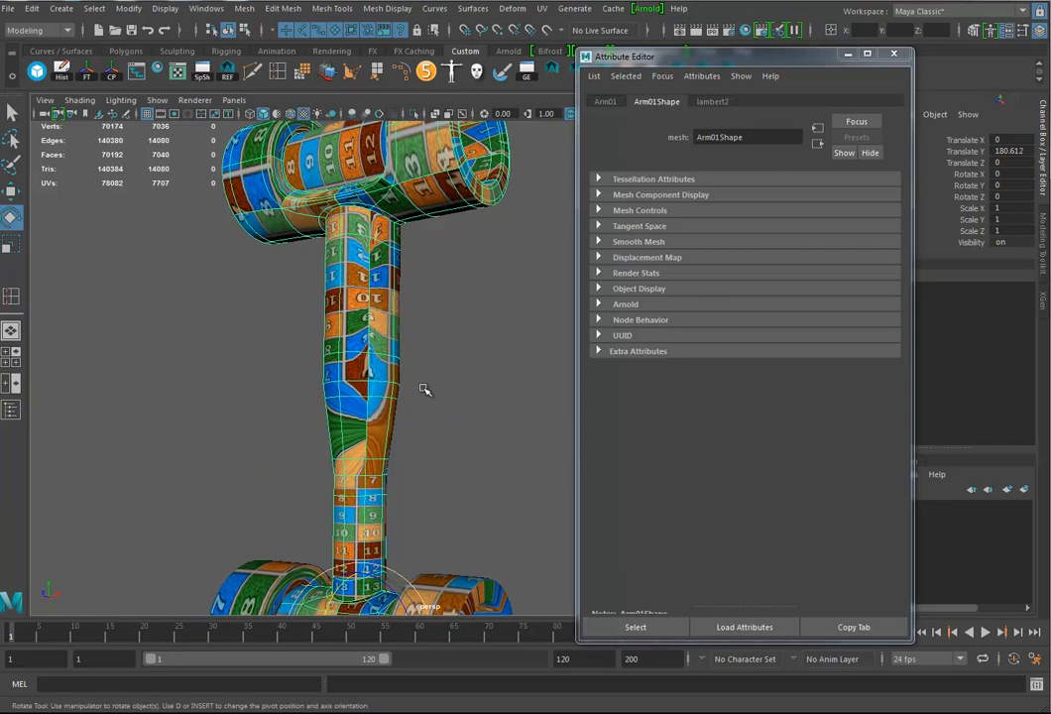
{"action": "key", "text": "1"}
{"action": "left_click_drag", "start_coordinate": [403, 417], "coordinate": [446, 203], "text": "alt"}
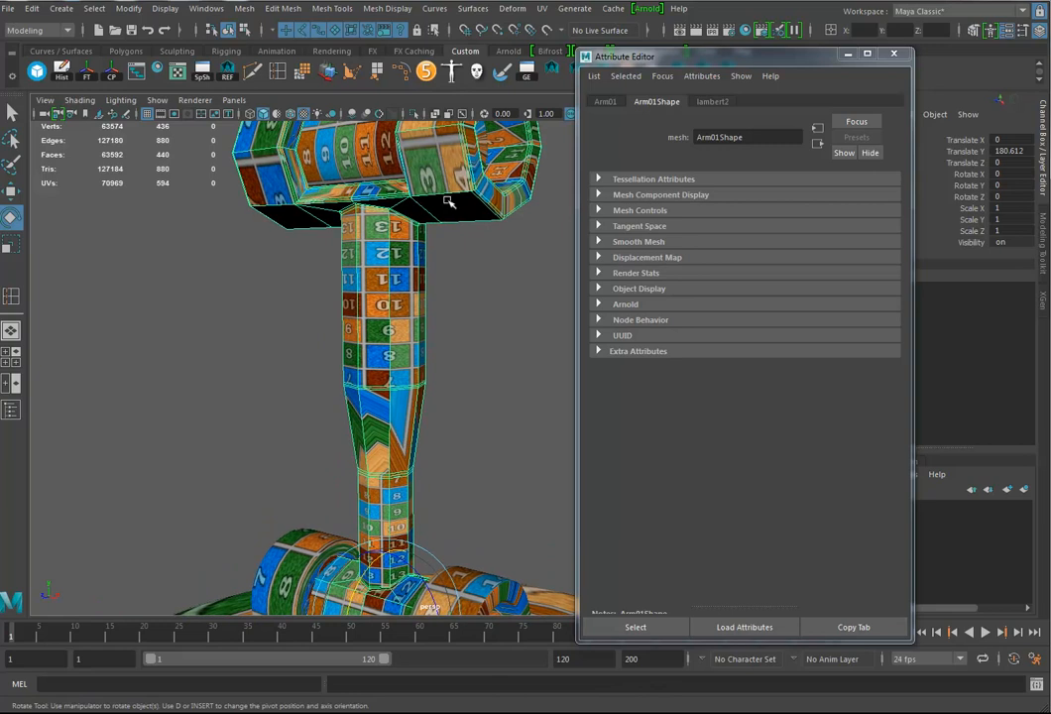
Isolate the selected arm in the viewport and close the Attribute Editor.
{"action": "left_click", "coordinate": [414, 114]}
{"action": "mouse_move", "coordinate": [446, 450]}
{"action": "left_mouse_down", "text": "alt"}
{"action": "mouse_move", "coordinate": [441, 504]}
{"action": "mouse_move", "coordinate": [434, 436]}
{"action": "left_mouse_up", "text": "alt"}
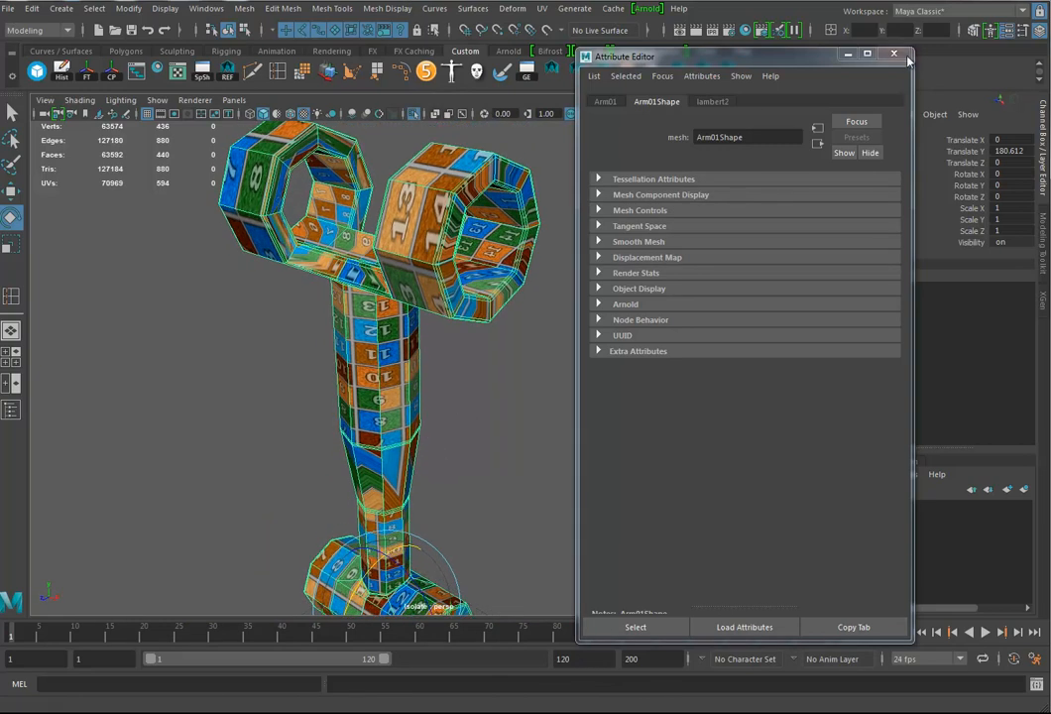
{"action": "left_click", "coordinate": [892, 55]}
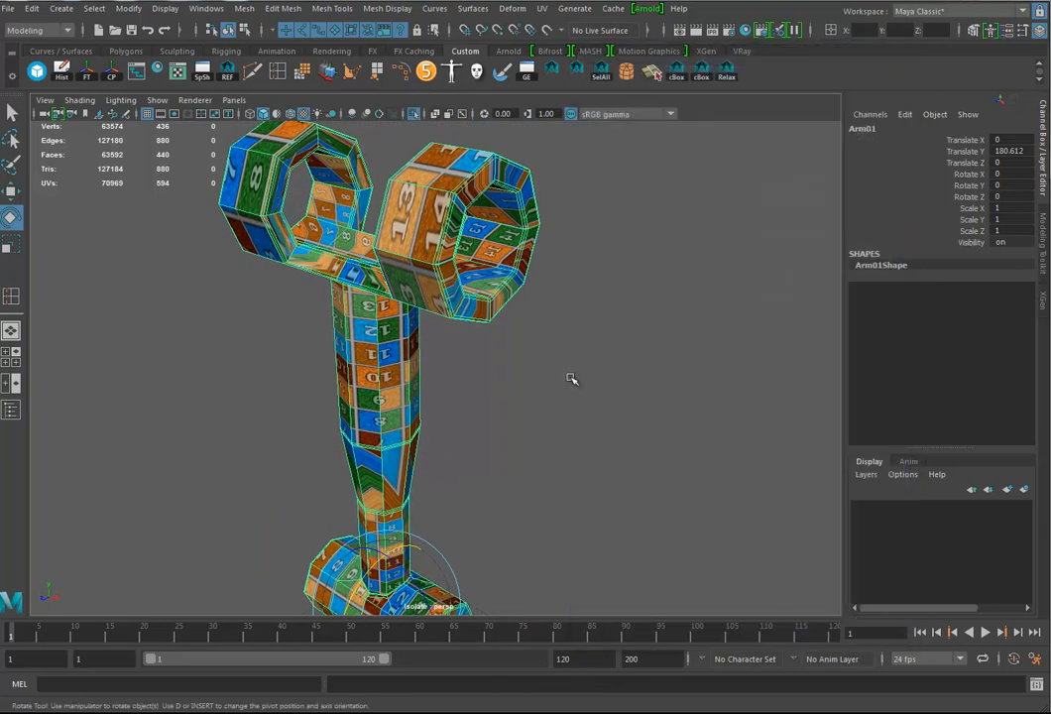
Open the UV Editor and resize its window so the arm model stays visible beside its UV layout.
{"action": "left_click_drag", "start_coordinate": [536, 270], "coordinate": [507, 283], "text": "alt"}
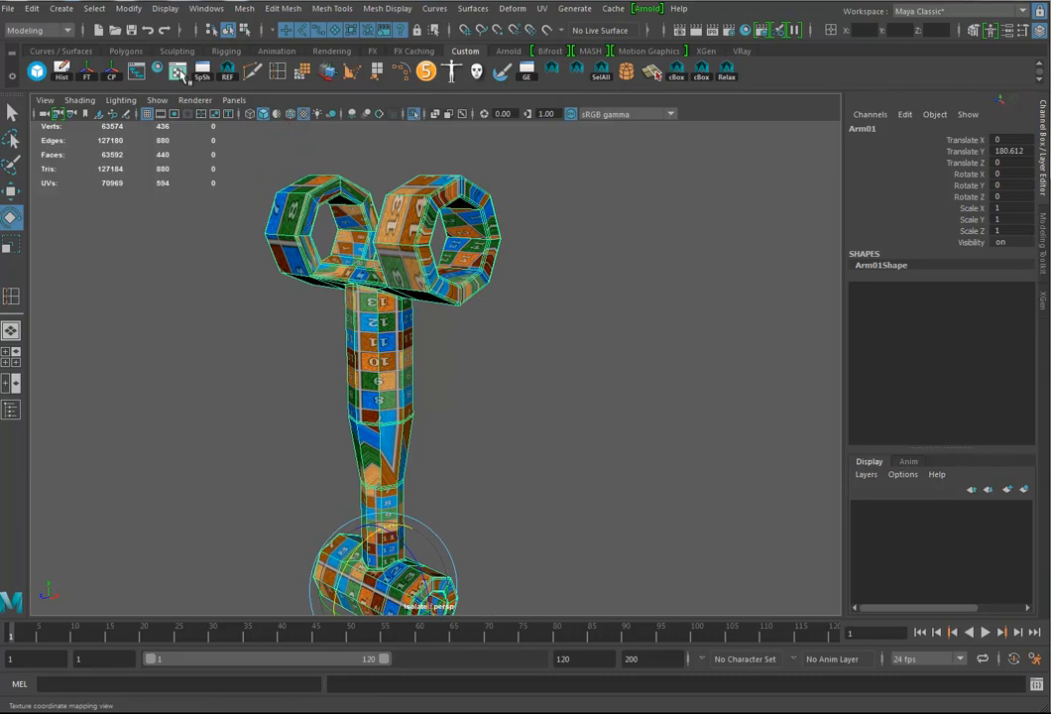
{"action": "left_click", "coordinate": [137, 73]}
{"action": "left_click_drag", "start_coordinate": [493, 150], "coordinate": [398, 84]}
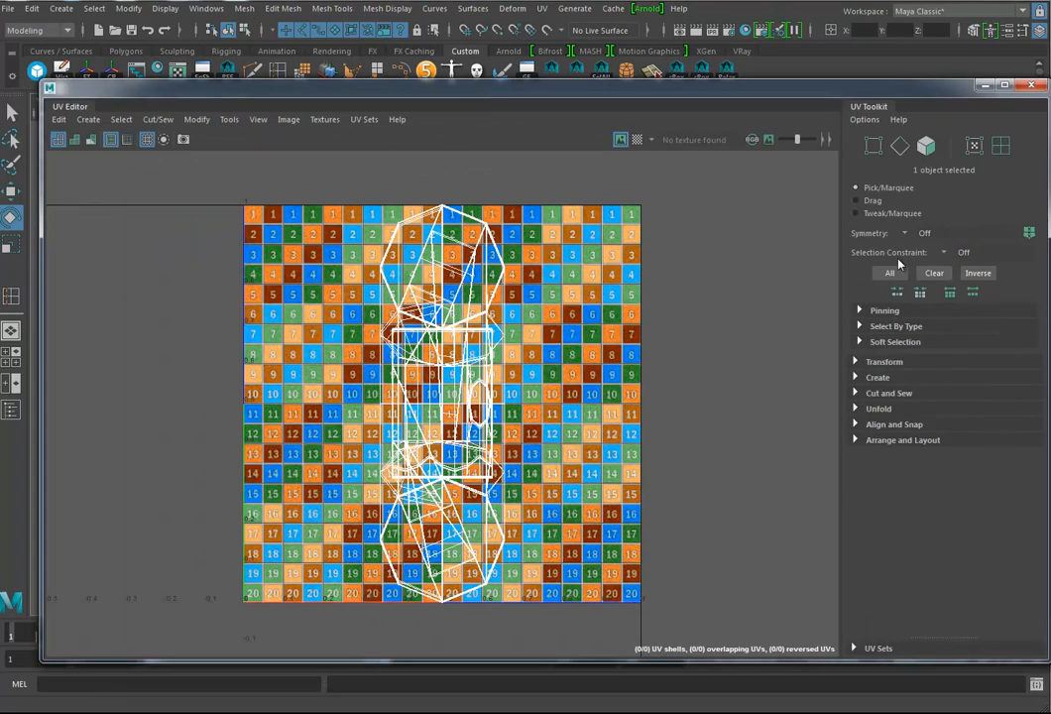
{"action": "left_click_drag", "start_coordinate": [42, 308], "coordinate": [362, 308]}
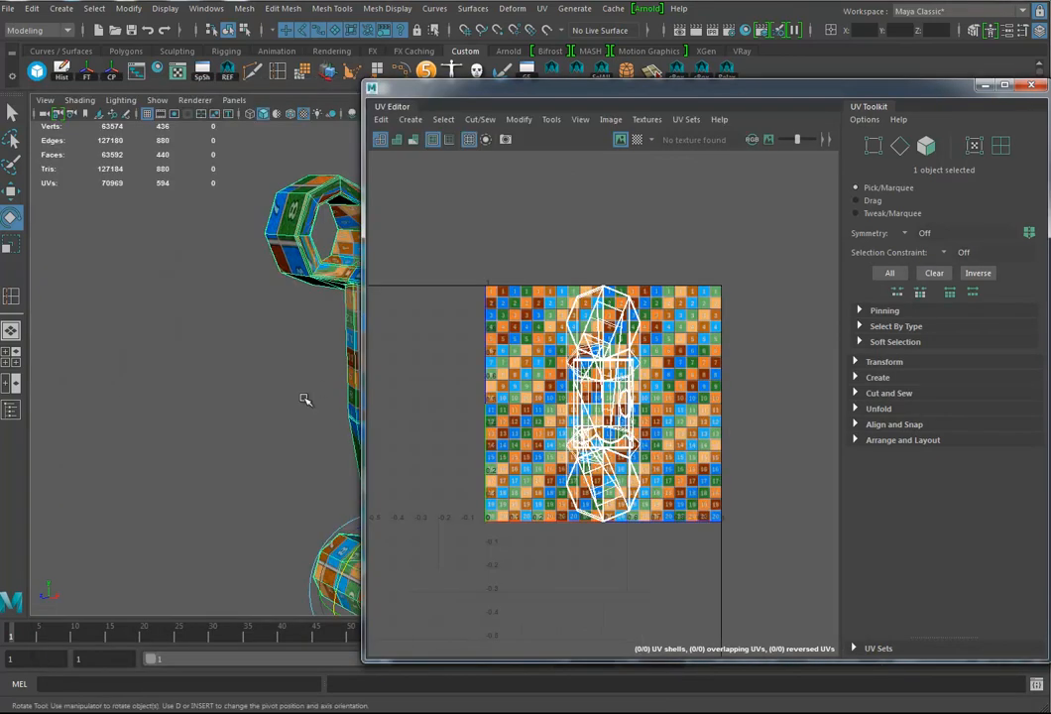
{"action": "middle_click_drag", "start_coordinate": [305, 400], "coordinate": [190, 385], "text": "alt"}
{"action": "left_click_drag", "start_coordinate": [190, 384], "coordinate": [244, 371], "text": "alt"}
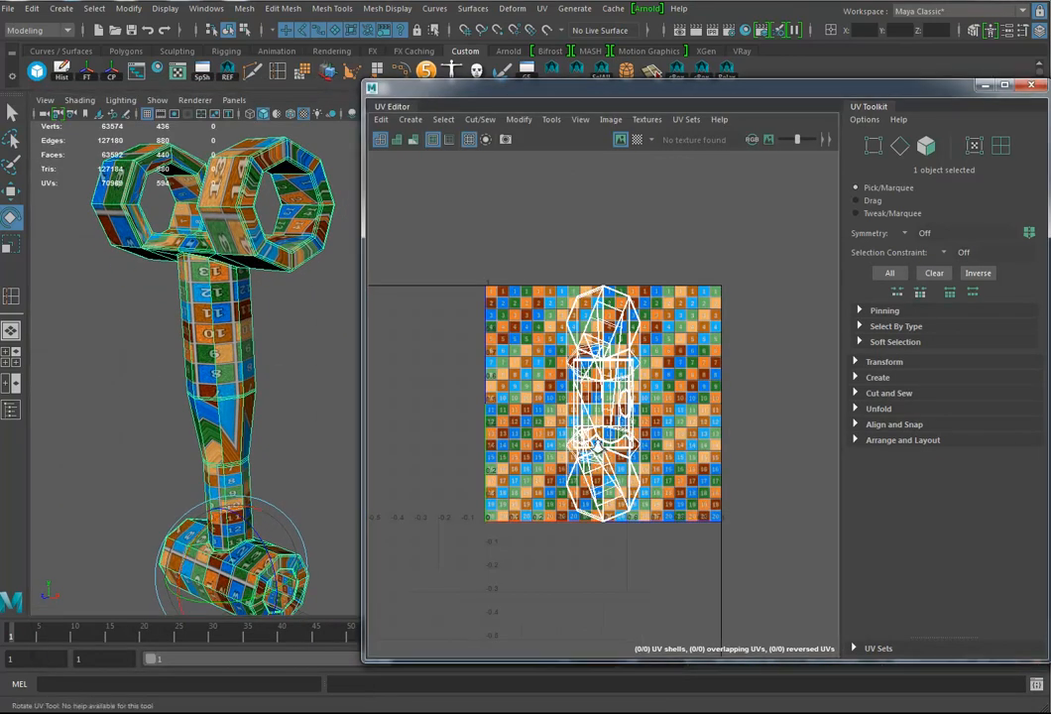
{"action": "right_click_drag", "start_coordinate": [607, 453], "coordinate": [752, 453], "text": "alt"}
{"action": "middle_click_drag", "start_coordinate": [752, 453], "coordinate": [772, 476], "text": "alt"}
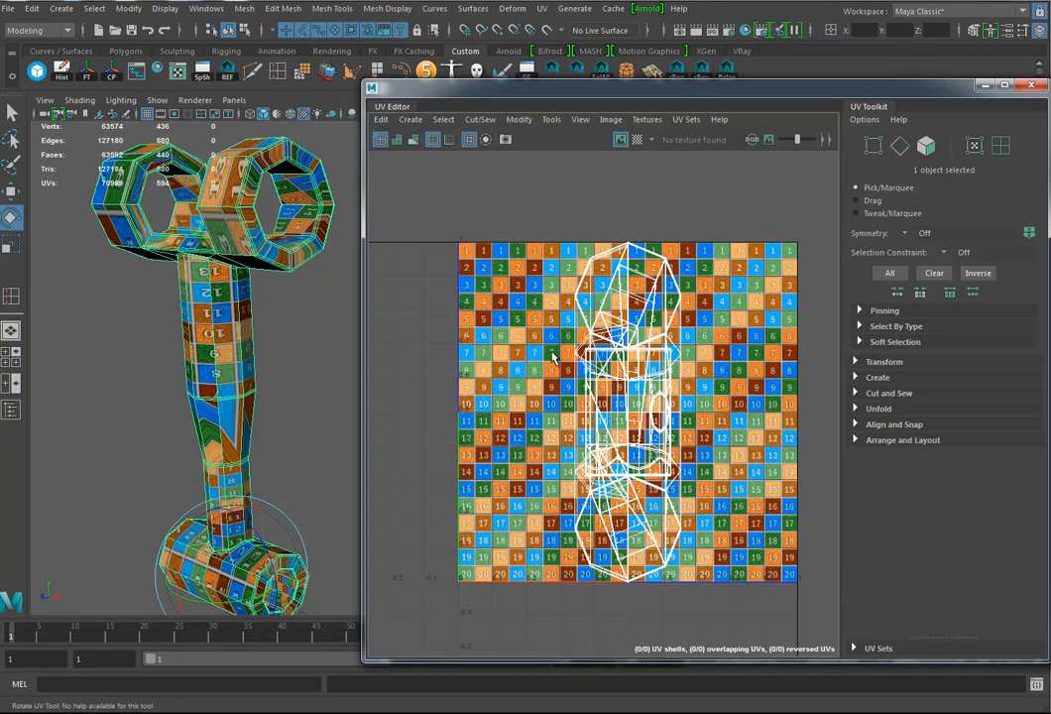
{"action": "mouse_move", "coordinate": [283, 390]}
{"action": "left_mouse_down", "text": "alt"}
{"action": "mouse_move", "coordinate": [246, 371]}
{"action": "mouse_move", "coordinate": [266, 395]}
{"action": "left_mouse_up", "text": "alt"}
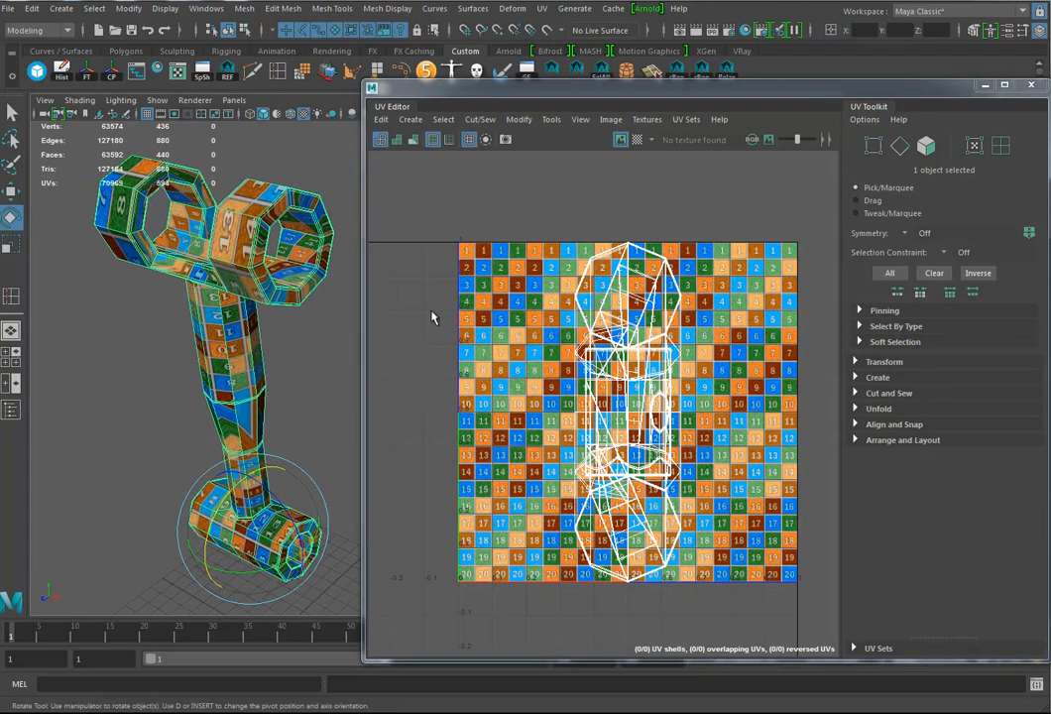
{"action": "left_click_drag", "start_coordinate": [270, 368], "coordinate": [319, 253], "text": "alt"}
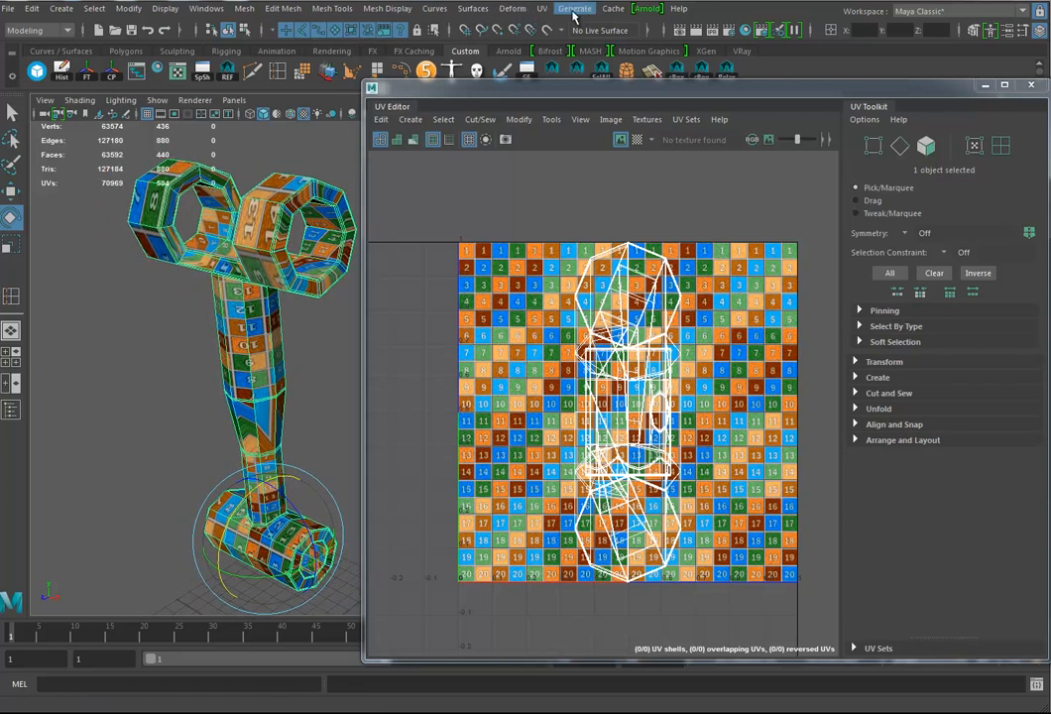
Freeze the arm's transformations and delete its history, minimizing the UV Editor meanwhile and restoring it when done.
{"action": "left_click", "coordinate": [985, 85]}
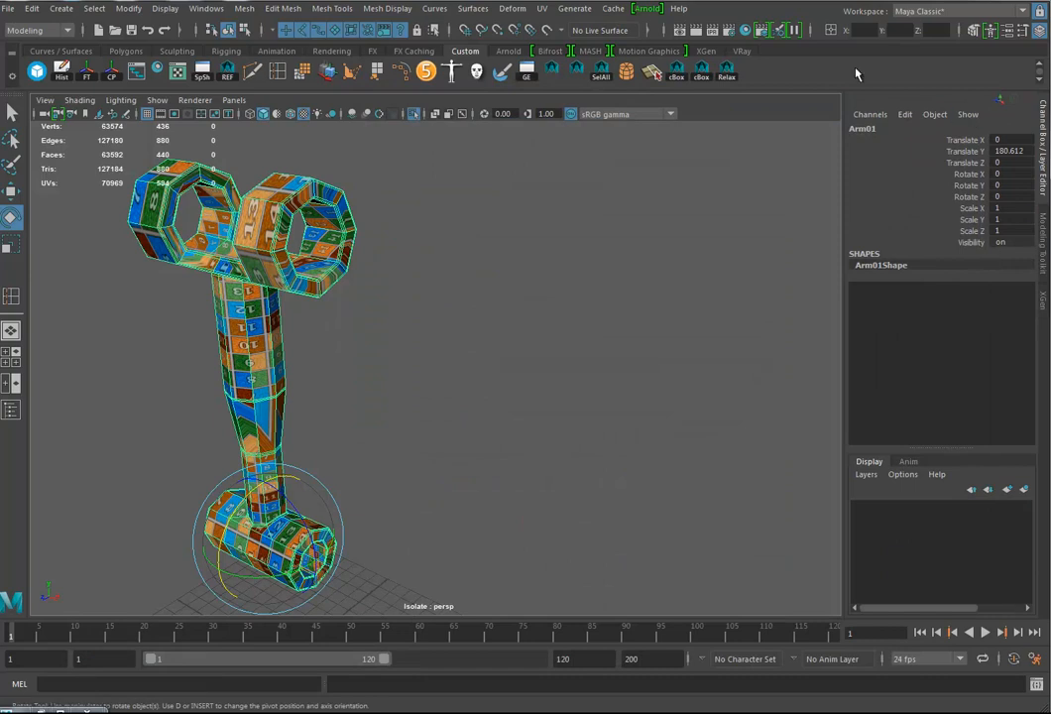
{"action": "left_click", "coordinate": [542, 8]}
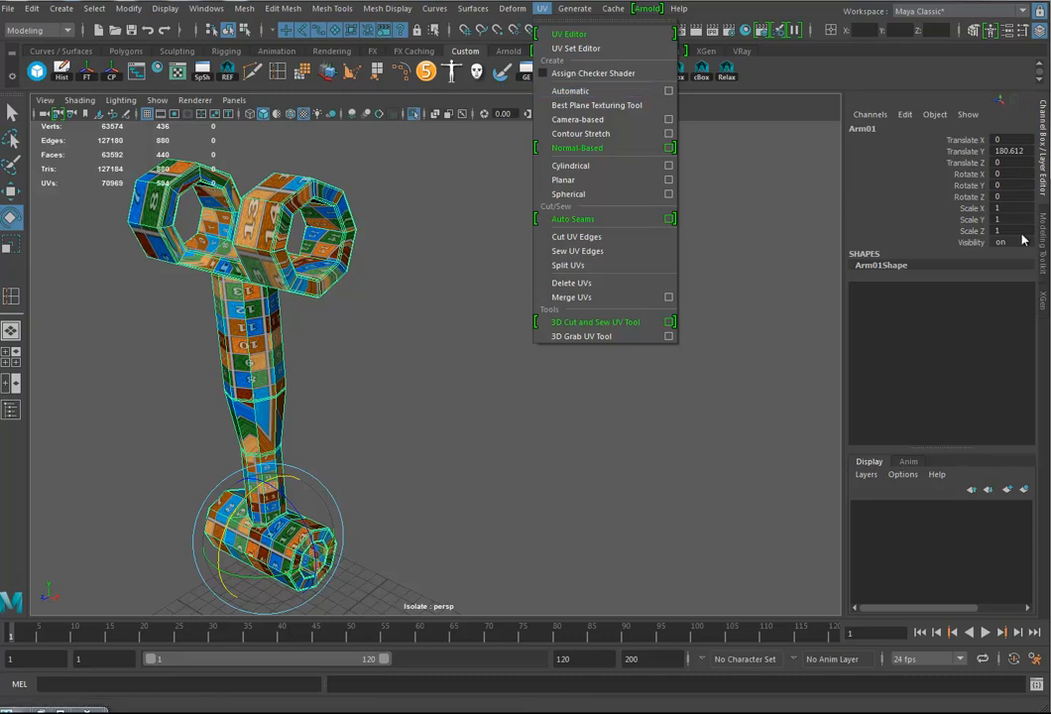
{"action": "left_click", "coordinate": [129, 8]}
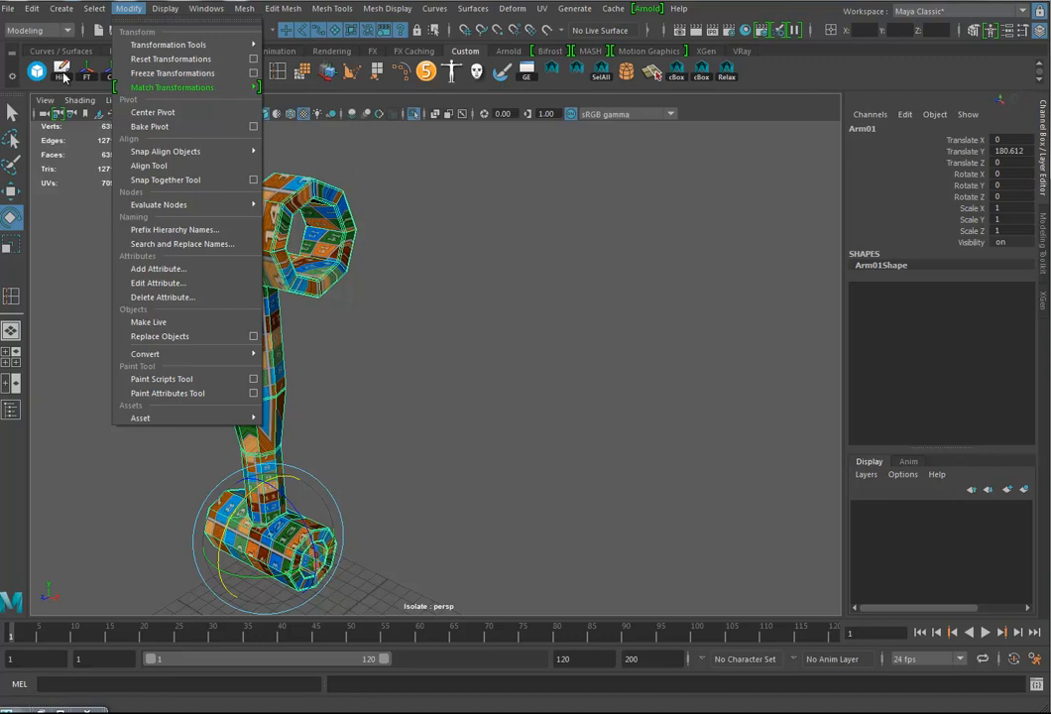
{"action": "left_click", "coordinate": [121, 73]}
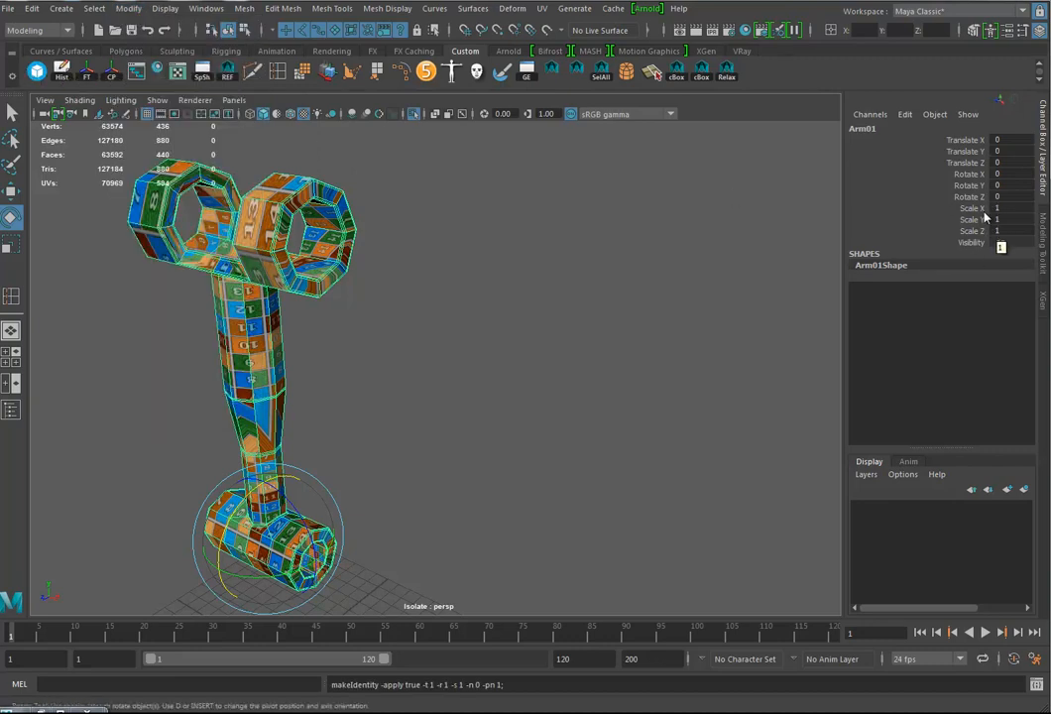
{"action": "left_click", "coordinate": [541, 7]}
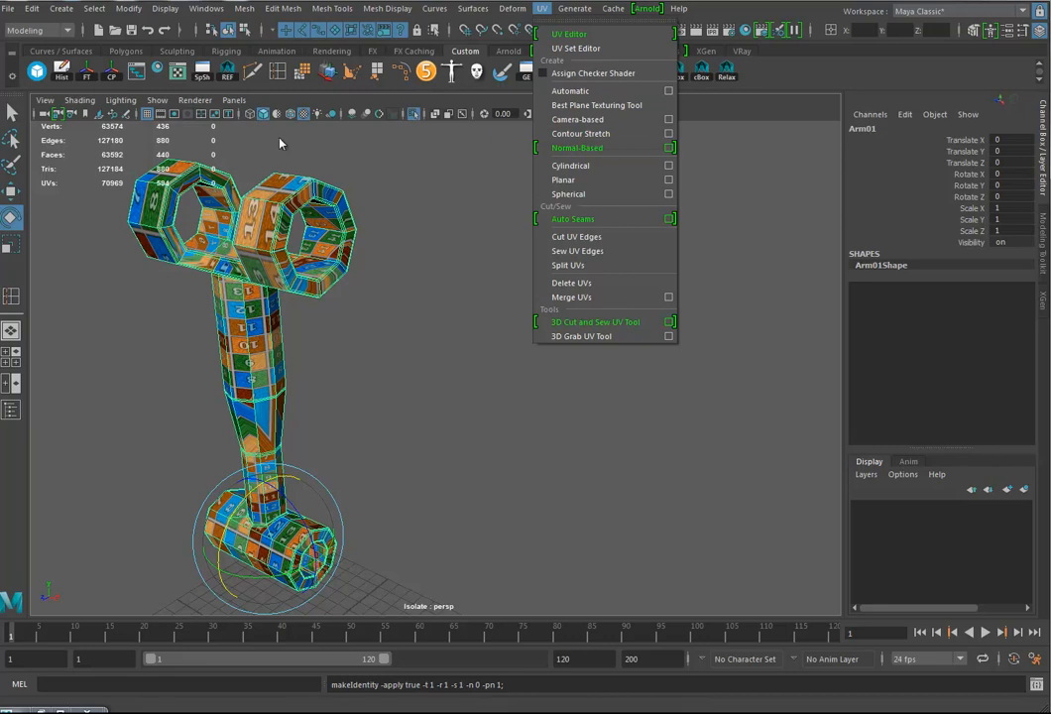
{"action": "left_click", "coordinate": [63, 79]}
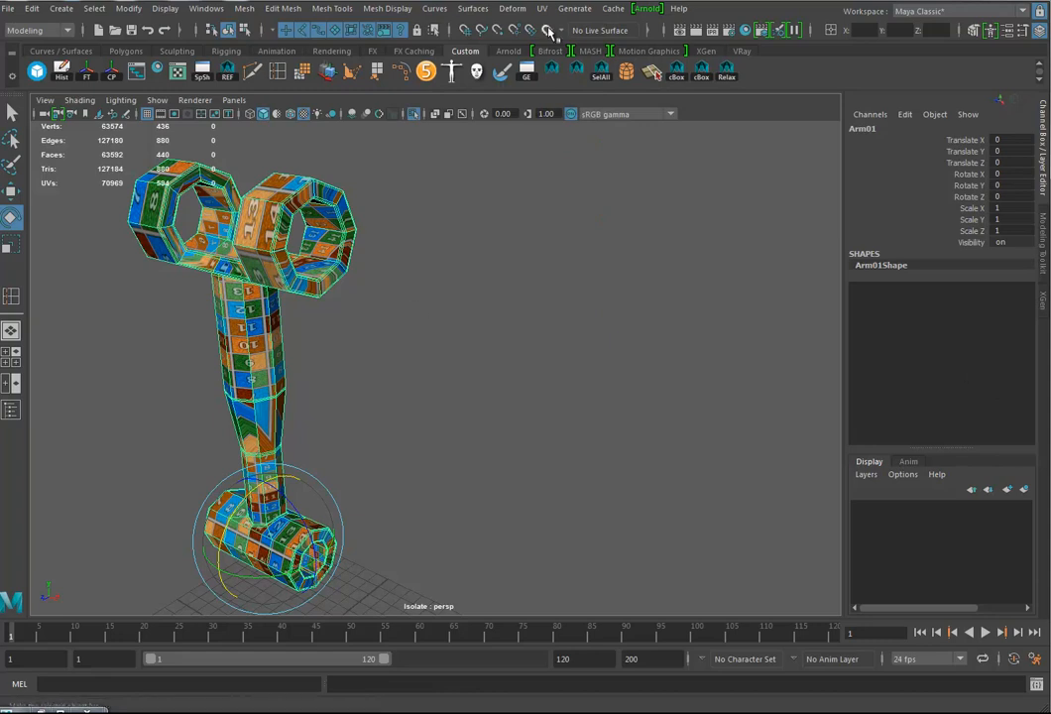
{"action": "left_click", "coordinate": [156, 72]}
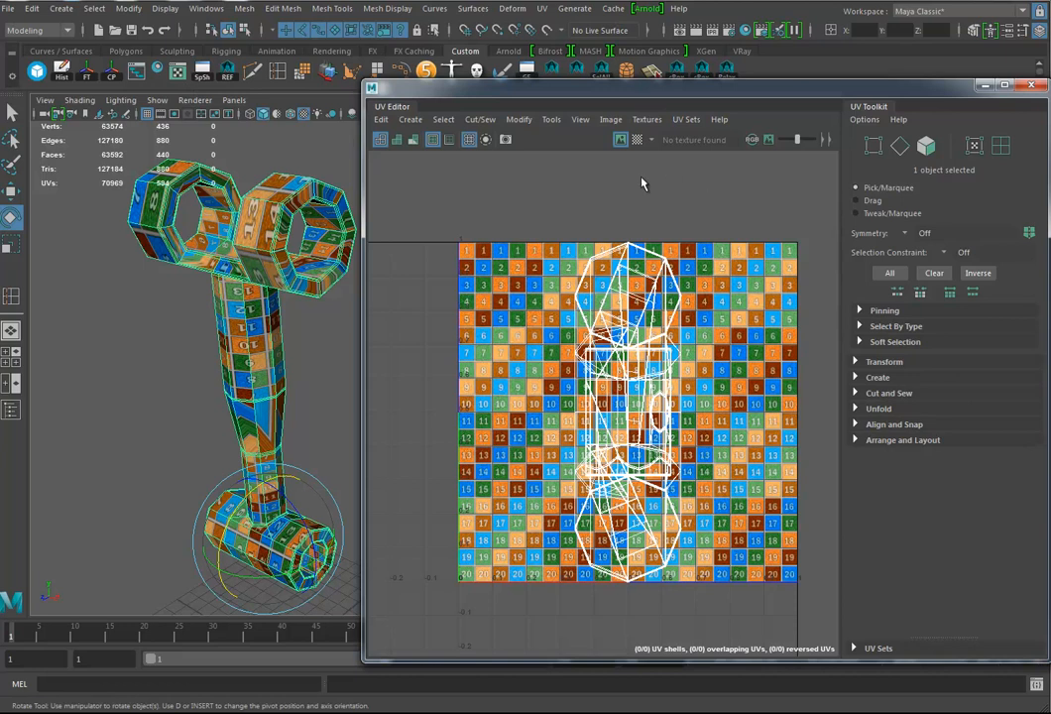
Preview the checker map on the arm and its UVs, and switch it off again.
{"action": "left_click", "coordinate": [636, 139]}
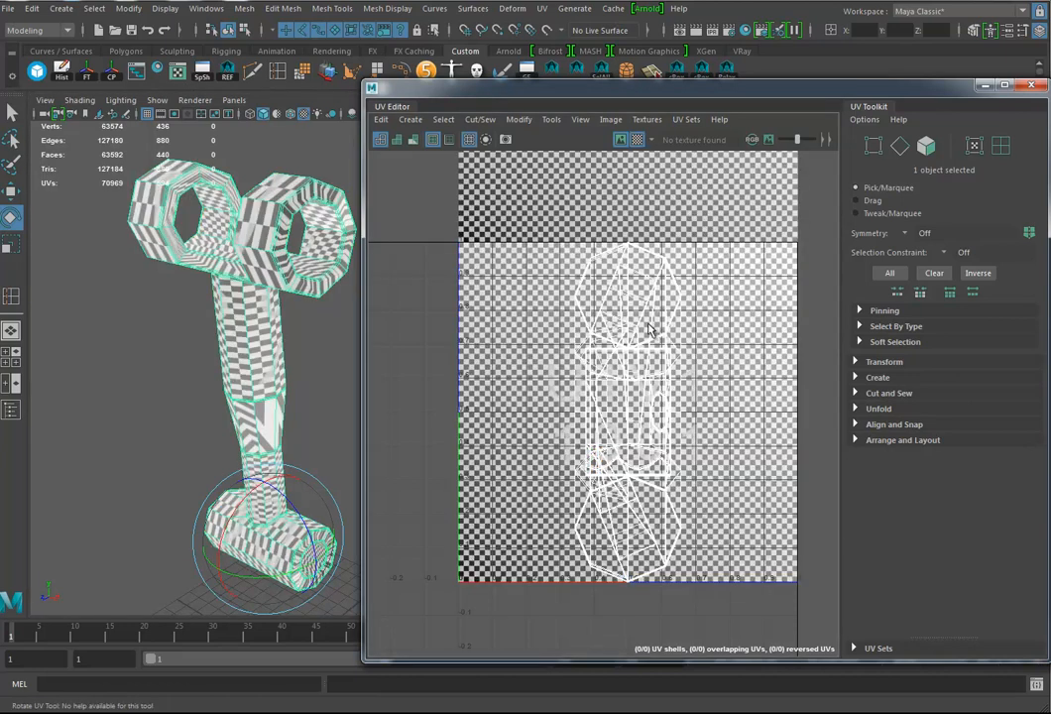
{"action": "left_click_drag", "start_coordinate": [232, 327], "coordinate": [239, 242], "text": "alt"}
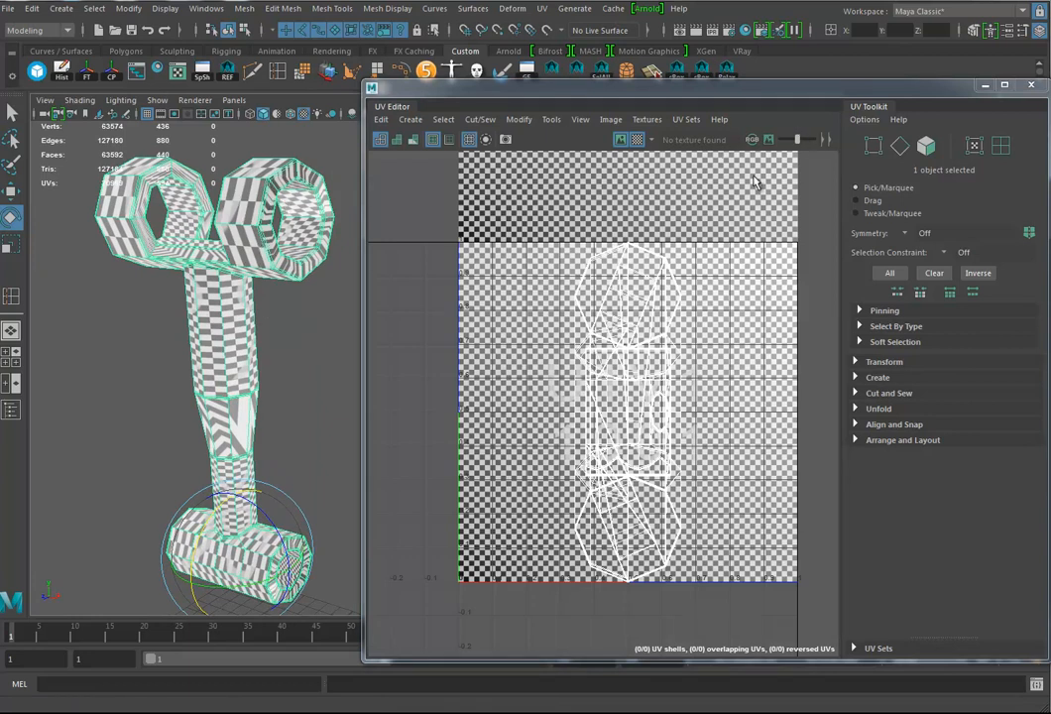
{"action": "left_click", "coordinate": [640, 139]}
Dim the texture image behind the arm's UVs in the UV Editor.
{"action": "scroll", "coordinate": [347, 357], "scroll_direction": "up", "scroll_amount": 5}
{"action": "left_click_drag", "start_coordinate": [203, 354], "coordinate": [204, 328], "text": "alt"}
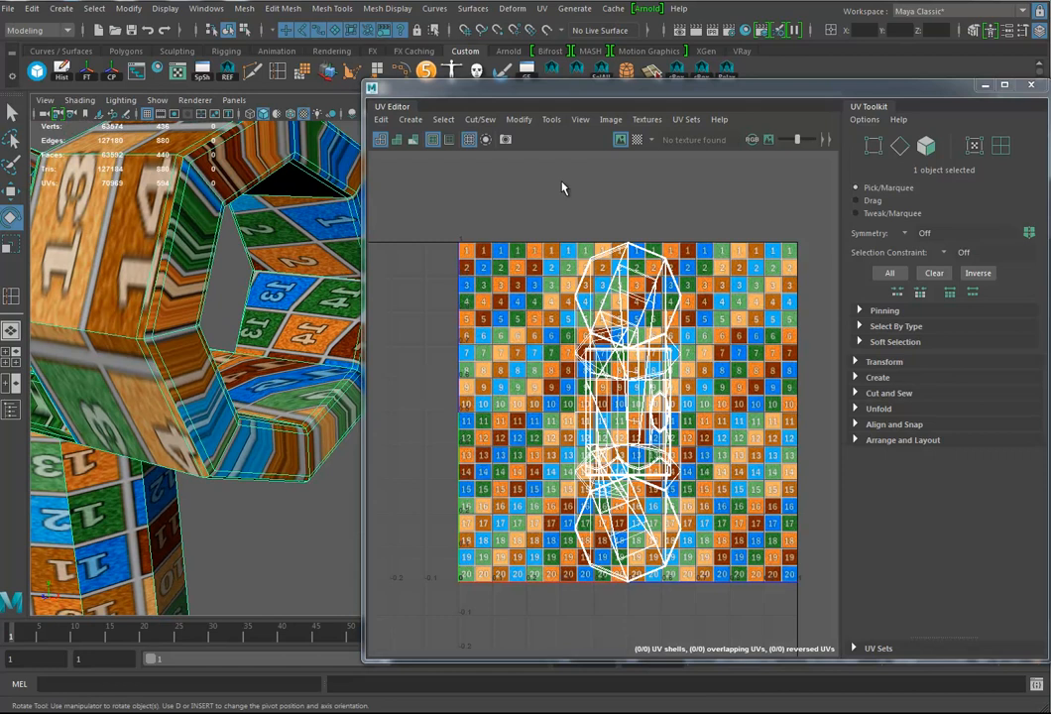
{"action": "left_click", "coordinate": [770, 141]}
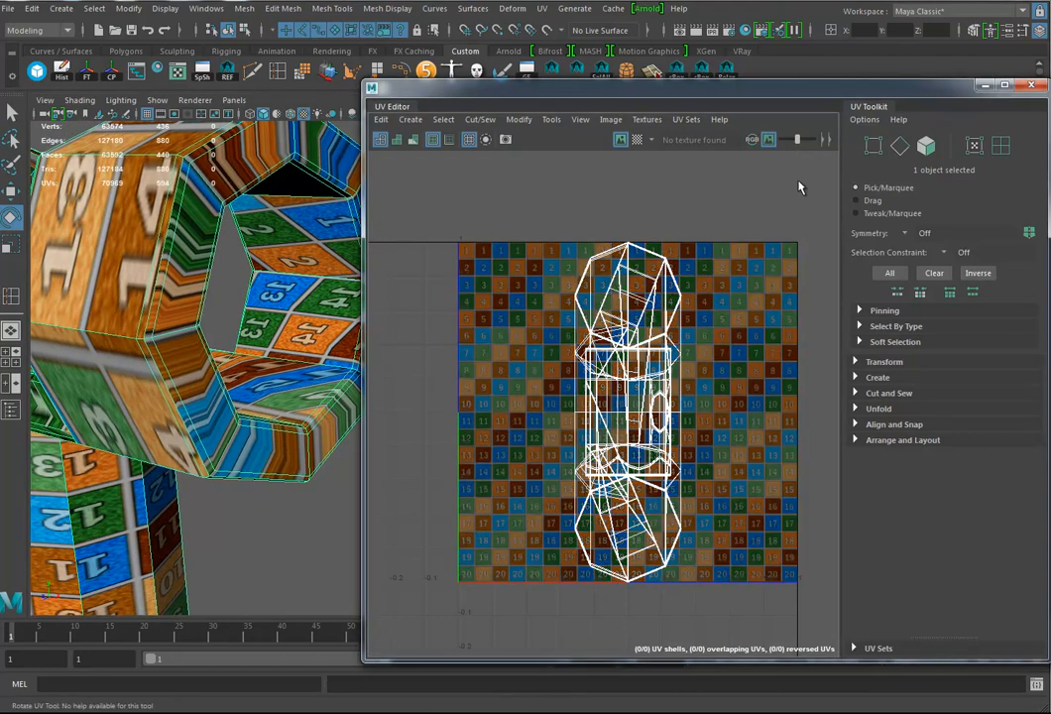
{"action": "left_click_drag", "start_coordinate": [798, 140], "coordinate": [798, 141]}
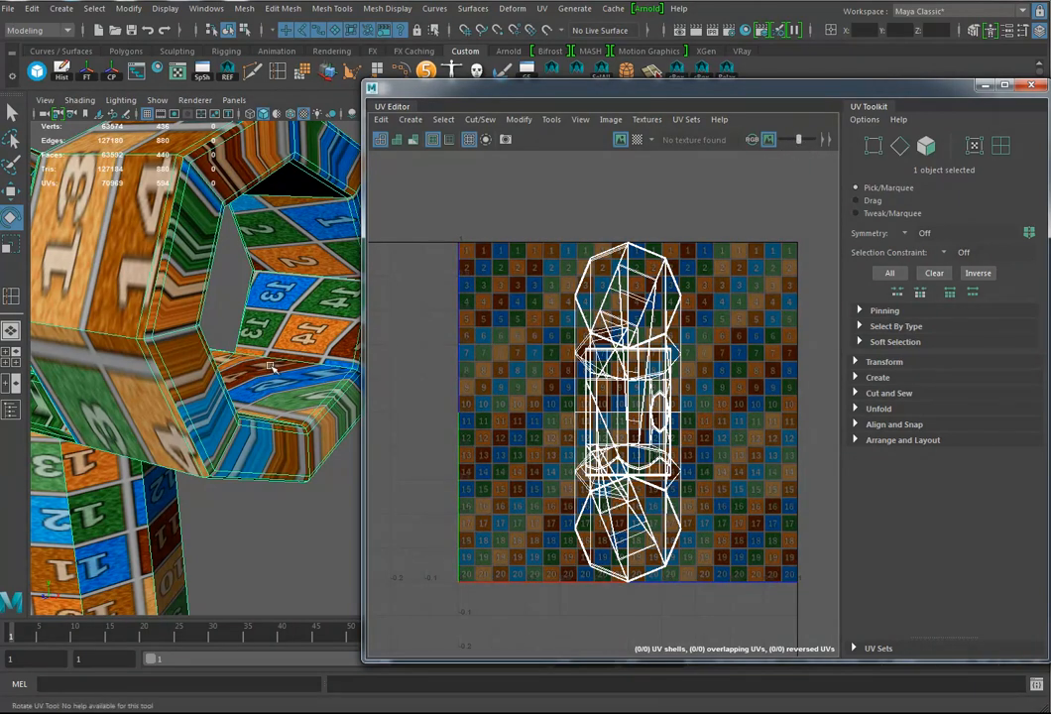
Toggle the emphasized texture border display for the arm's UVs.
{"action": "right_click_drag", "start_coordinate": [275, 359], "coordinate": [188, 364], "text": "alt"}
{"action": "left_click_drag", "start_coordinate": [188, 364], "coordinate": [226, 362], "text": "alt"}
{"action": "right_click_drag", "start_coordinate": [226, 361], "coordinate": [201, 377], "text": "alt"}
{"action": "left_click_drag", "start_coordinate": [201, 378], "coordinate": [174, 331], "text": "alt"}
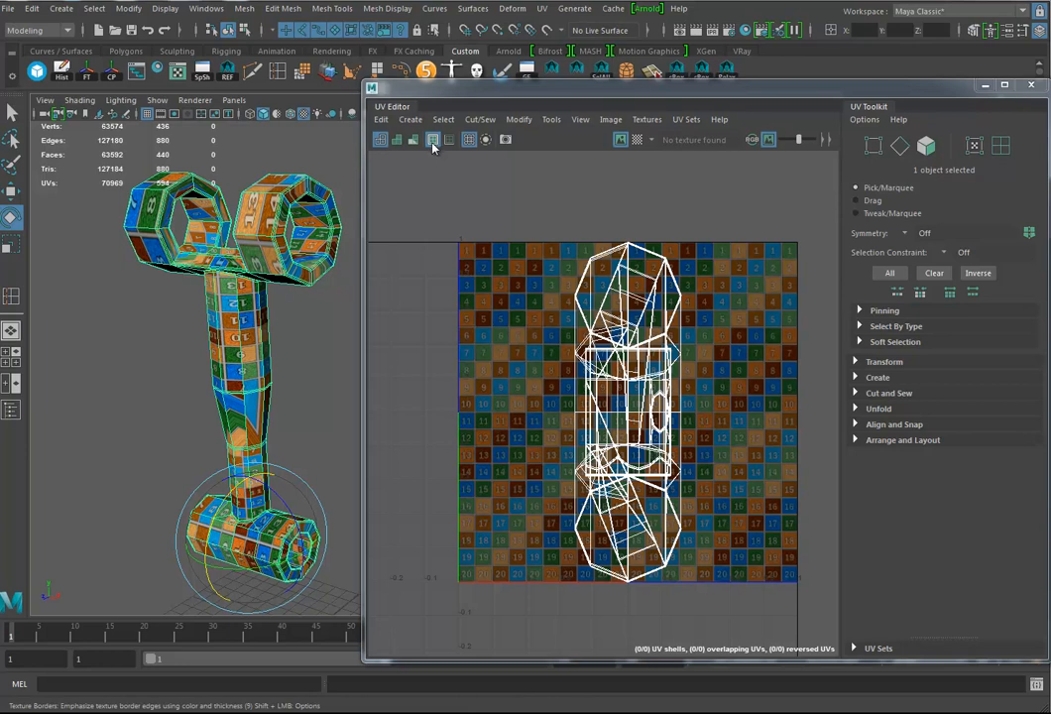
{"action": "left_click", "coordinate": [433, 140]}
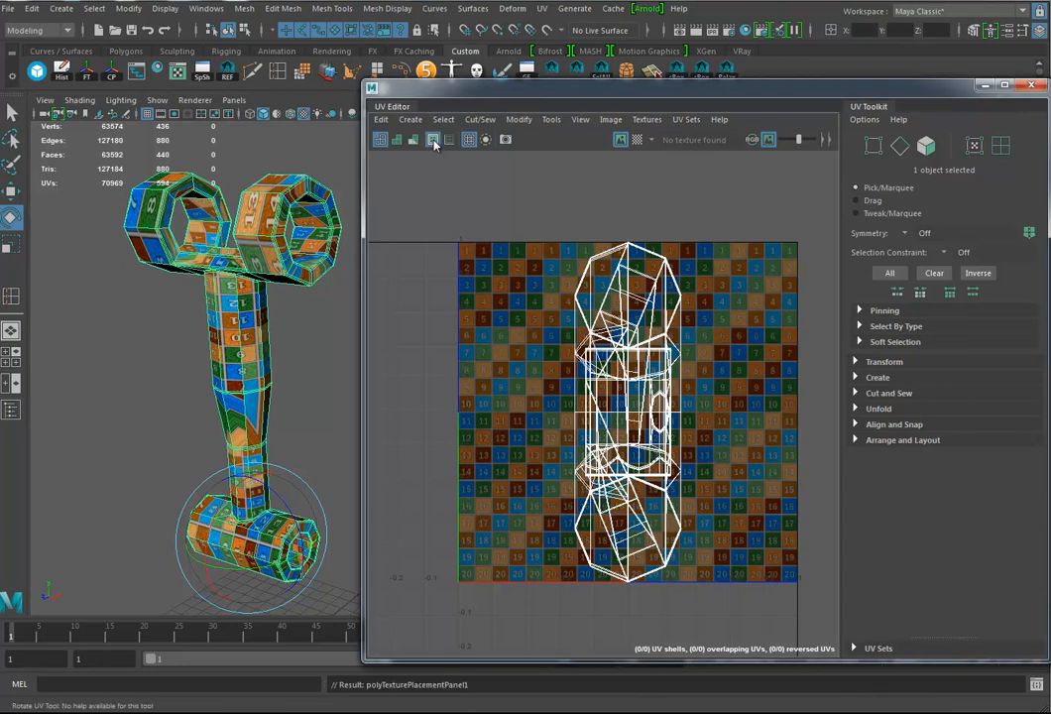
Examine the arm's UV layout and the stretched checker texture around the rim of its upper ring.
{"action": "right_click_drag", "start_coordinate": [665, 445], "coordinate": [827, 464], "text": "alt"}
{"action": "middle_click_drag", "start_coordinate": [827, 464], "coordinate": [786, 538], "text": "alt"}
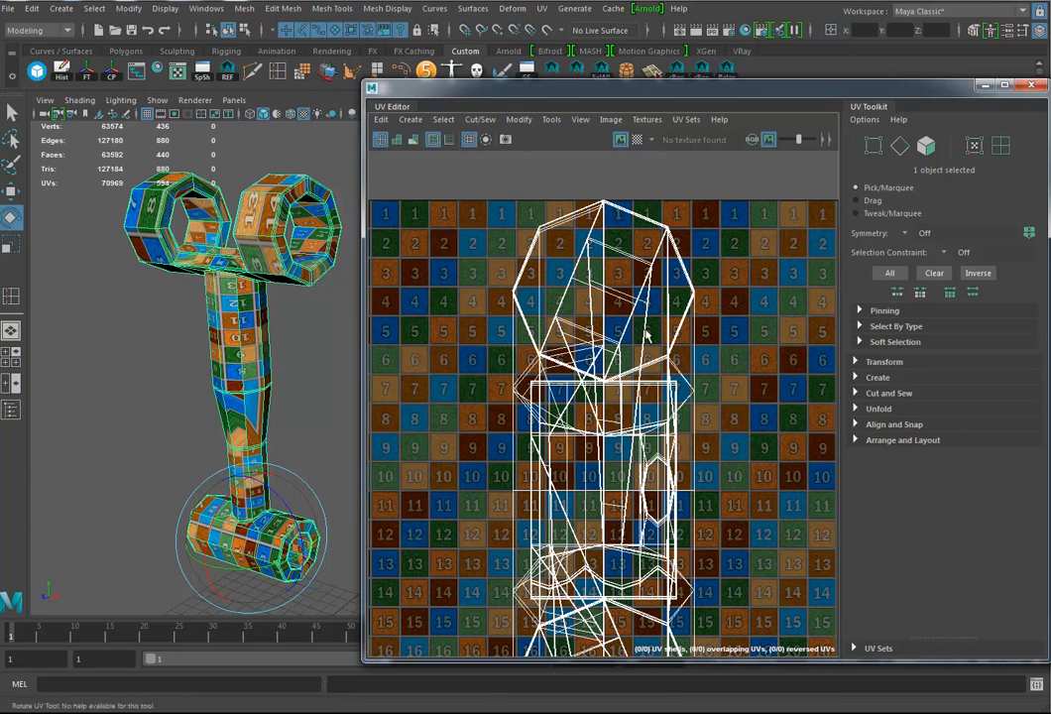
{"action": "right_click_drag", "start_coordinate": [553, 319], "coordinate": [657, 328], "text": "alt"}
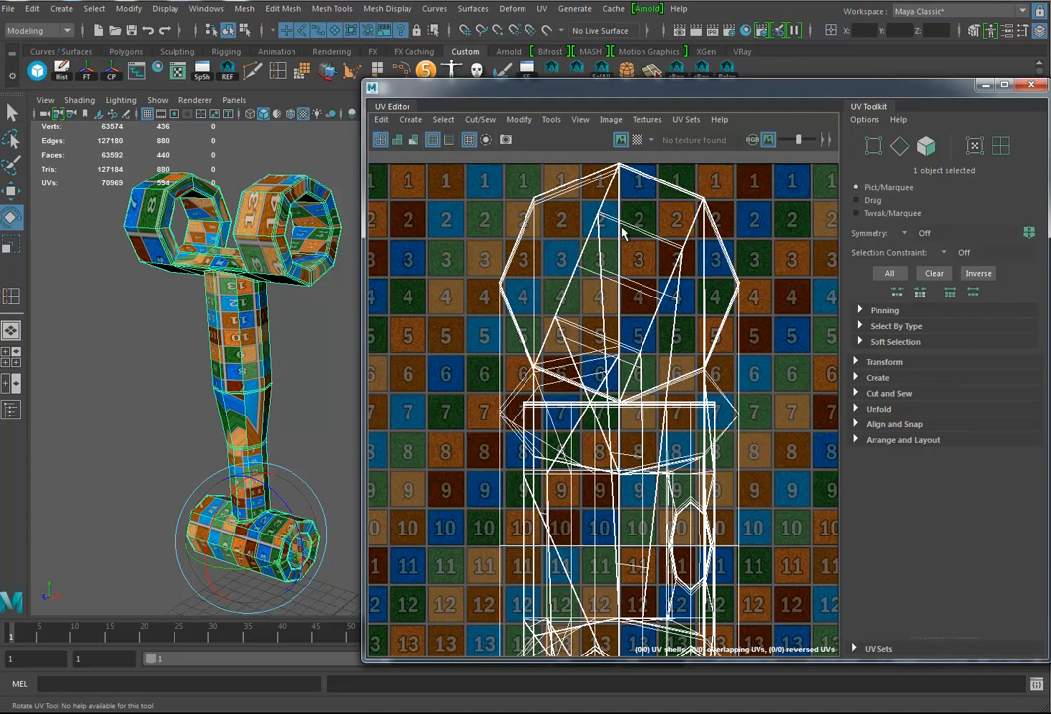
{"action": "middle_click_drag", "start_coordinate": [181, 317], "coordinate": [191, 408], "text": "alt"}
{"action": "left_click_drag", "start_coordinate": [190, 408], "coordinate": [135, 399], "text": "alt"}
{"action": "right_click_drag", "start_coordinate": [135, 399], "coordinate": [347, 424], "text": "alt"}
{"action": "middle_click_drag", "start_coordinate": [179, 495], "coordinate": [238, 527], "text": "alt"}
{"action": "left_click_drag", "start_coordinate": [238, 527], "coordinate": [295, 396], "text": "alt"}
{"action": "middle_click_drag", "start_coordinate": [287, 395], "coordinate": [357, 418], "text": "alt"}
{"action": "left_click_drag", "start_coordinate": [258, 396], "coordinate": [355, 375], "text": "alt"}
{"action": "right_click_drag", "start_coordinate": [268, 382], "coordinate": [486, 401], "text": "alt"}
{"action": "left_click_drag", "start_coordinate": [222, 331], "coordinate": [192, 255], "text": "alt"}
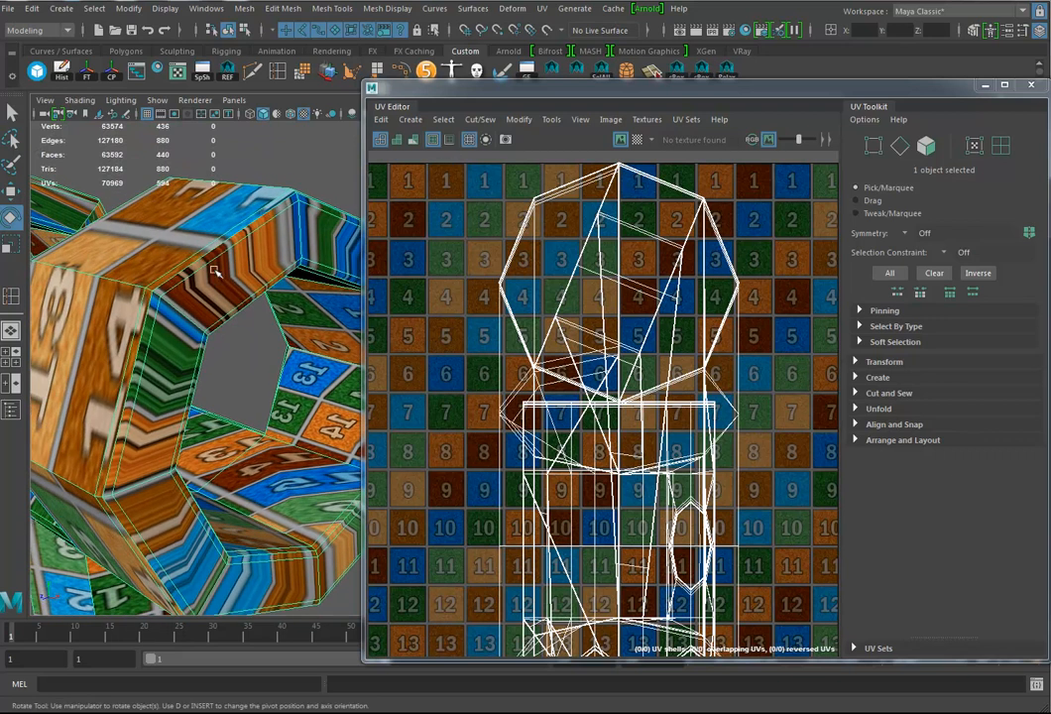
Display the arm as plain shaded without its texture, and move the UV Editor window clear of the shelf.
{"action": "key", "text": "5"}
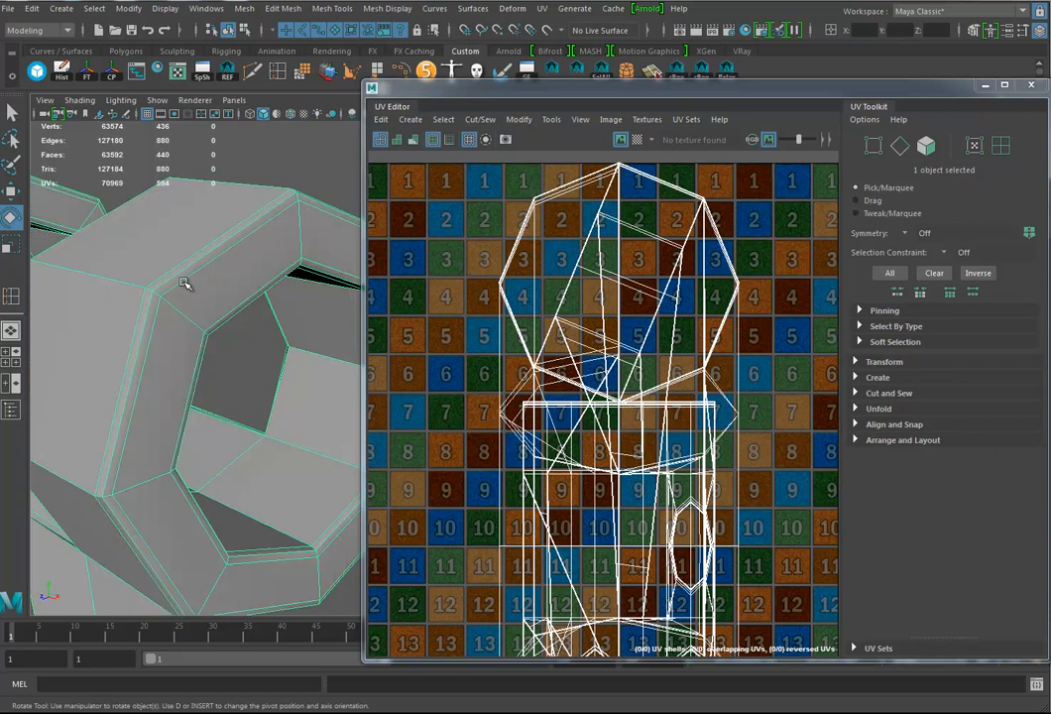
{"action": "left_click", "coordinate": [165, 8]}
{"action": "mouse_move", "coordinate": [317, 189]}
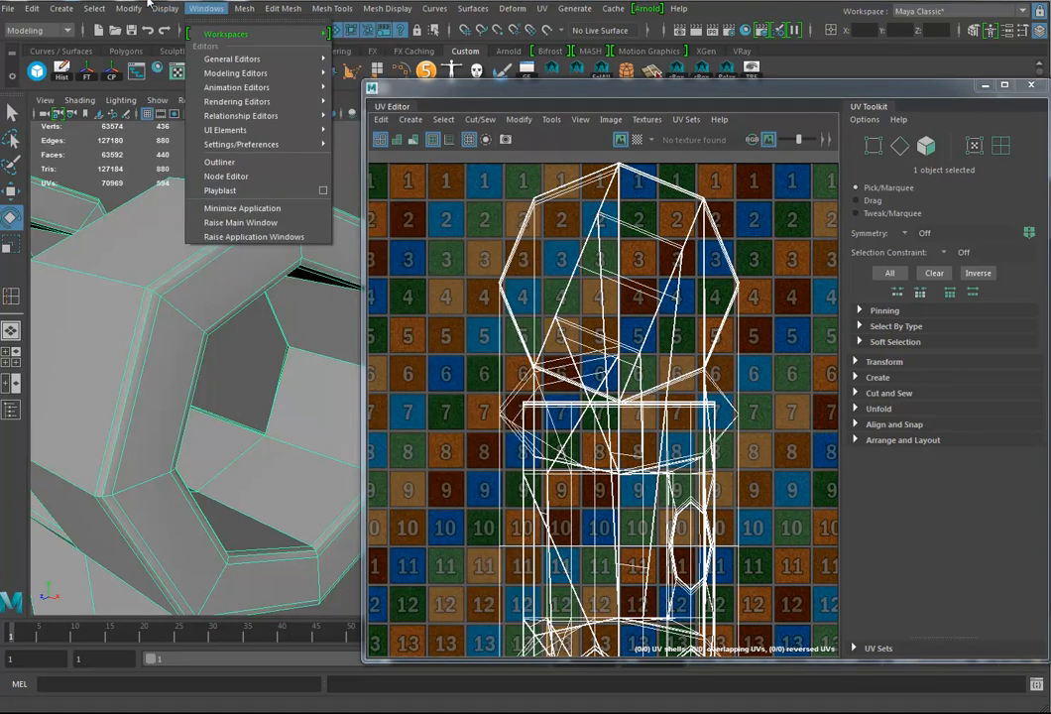
{"action": "mouse_move", "coordinate": [206, 191]}
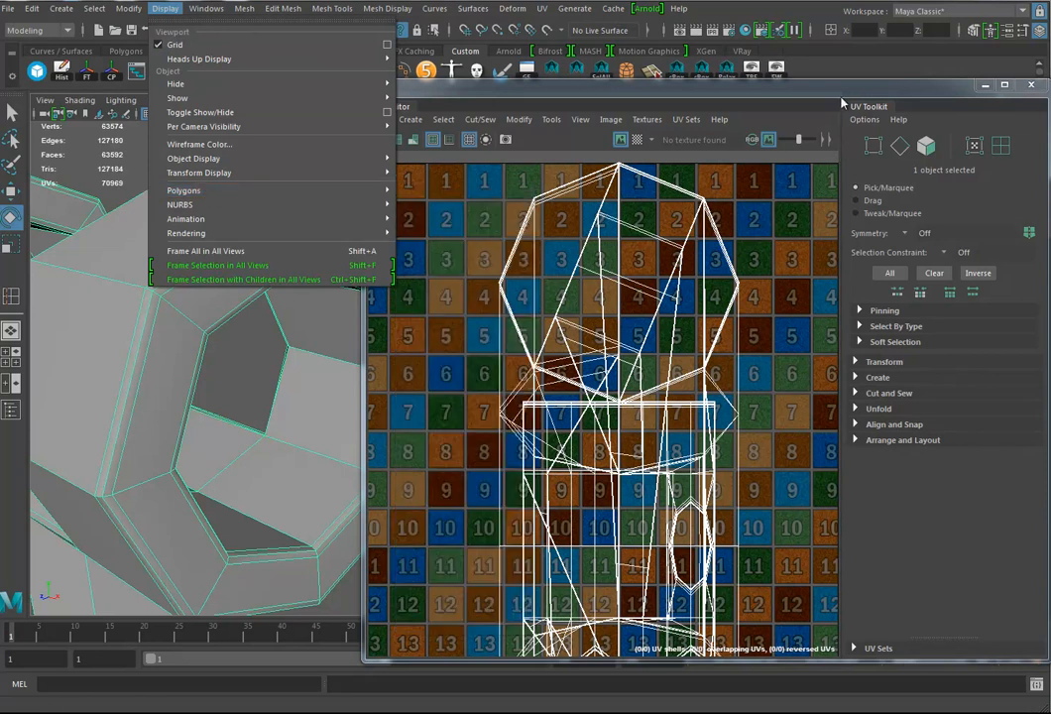
{"action": "left_click", "coordinate": [785, 94]}
{"action": "left_click_drag", "start_coordinate": [784, 102], "coordinate": [765, 129]}
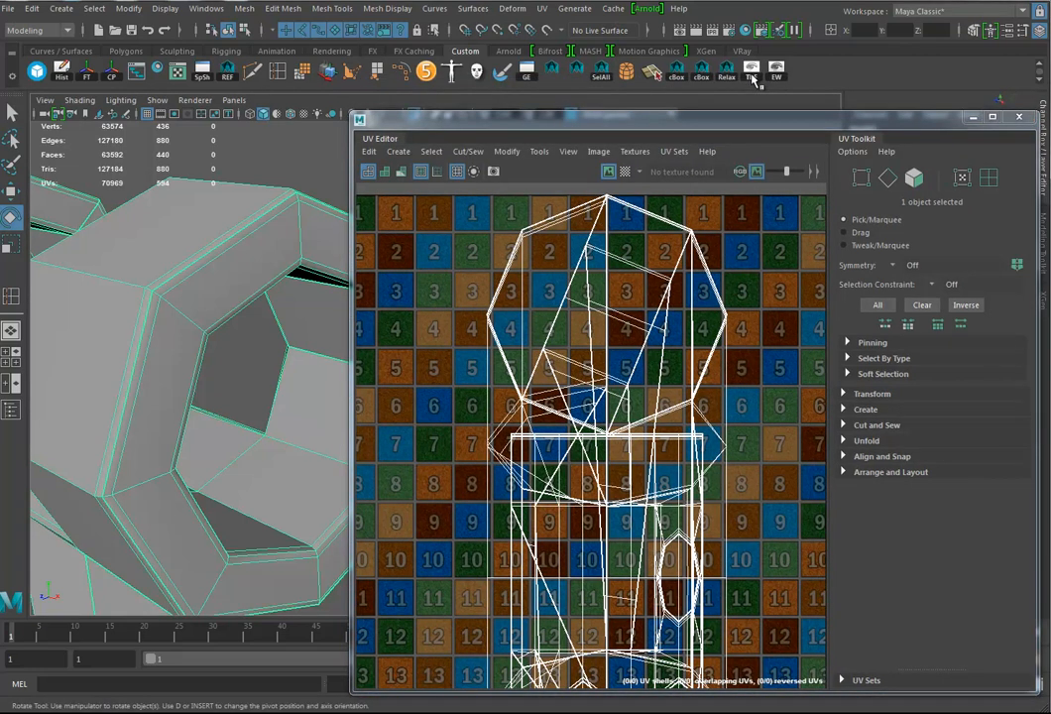
Set the arm's texture border edge width to about 4.98 and close the Edge Width dialog.
{"action": "left_click", "coordinate": [779, 72]}
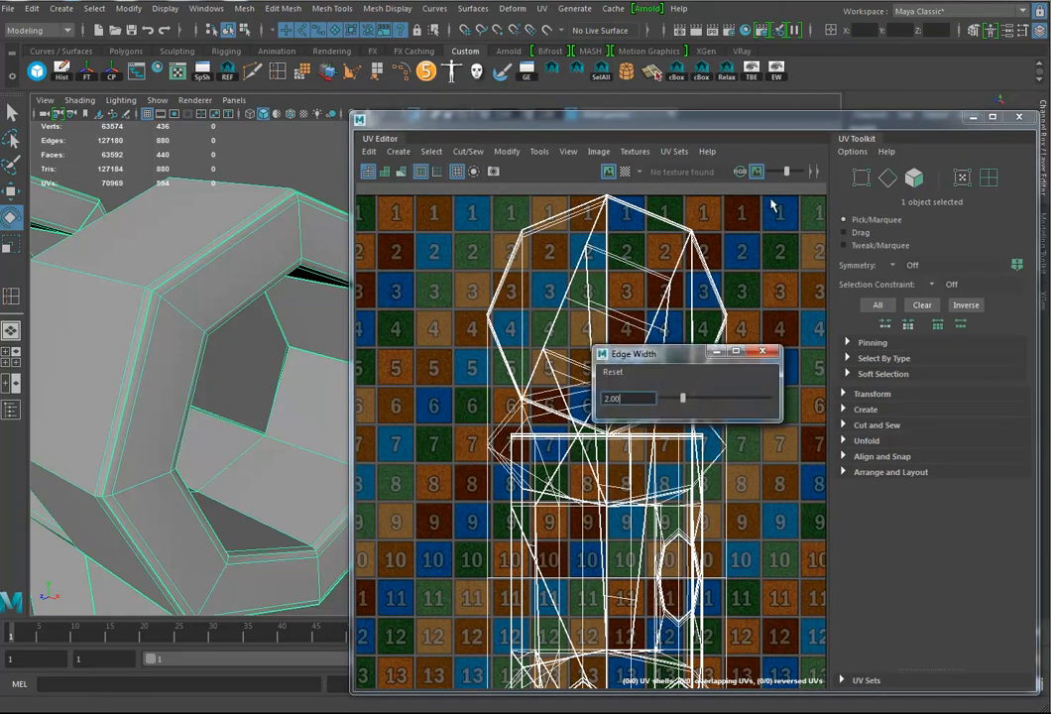
{"action": "left_click_drag", "start_coordinate": [685, 399], "coordinate": [705, 402]}
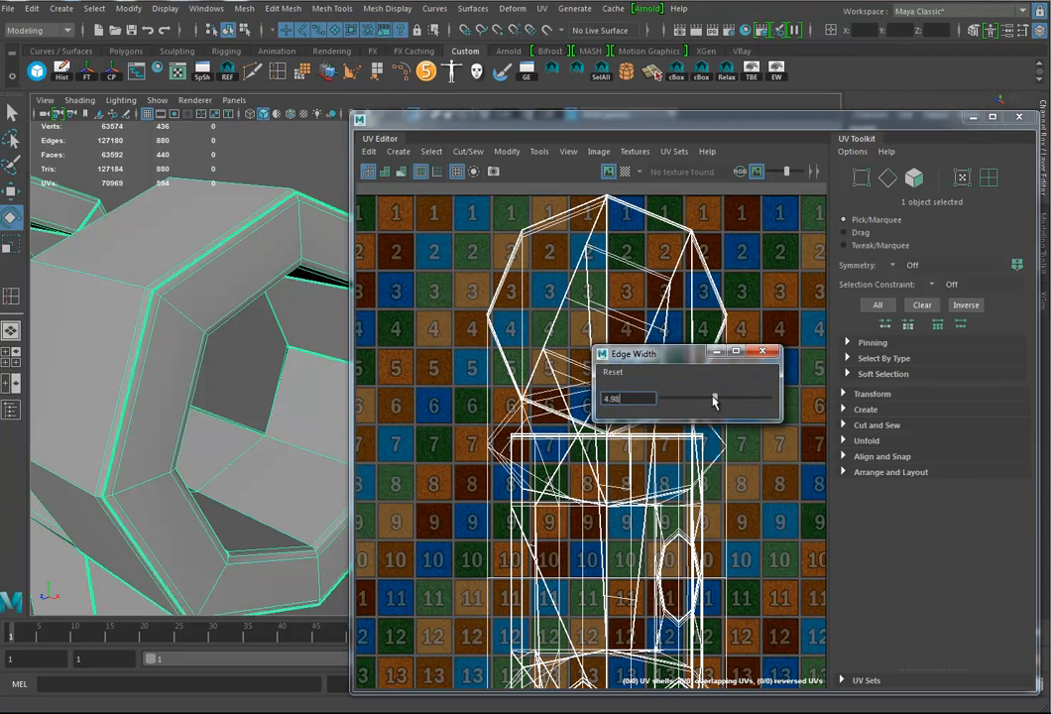
{"action": "left_click", "coordinate": [769, 354]}
Create new UVs for the whole arm with an Automatic projection.
{"action": "left_click_drag", "start_coordinate": [218, 320], "coordinate": [271, 352], "text": "alt"}
{"action": "right_click_drag", "start_coordinate": [280, 372], "coordinate": [213, 364], "text": "alt"}
{"action": "left_click_drag", "start_coordinate": [215, 356], "coordinate": [257, 370], "text": "alt"}
{"action": "middle_click_drag", "start_coordinate": [258, 371], "coordinate": [235, 312], "text": "alt"}
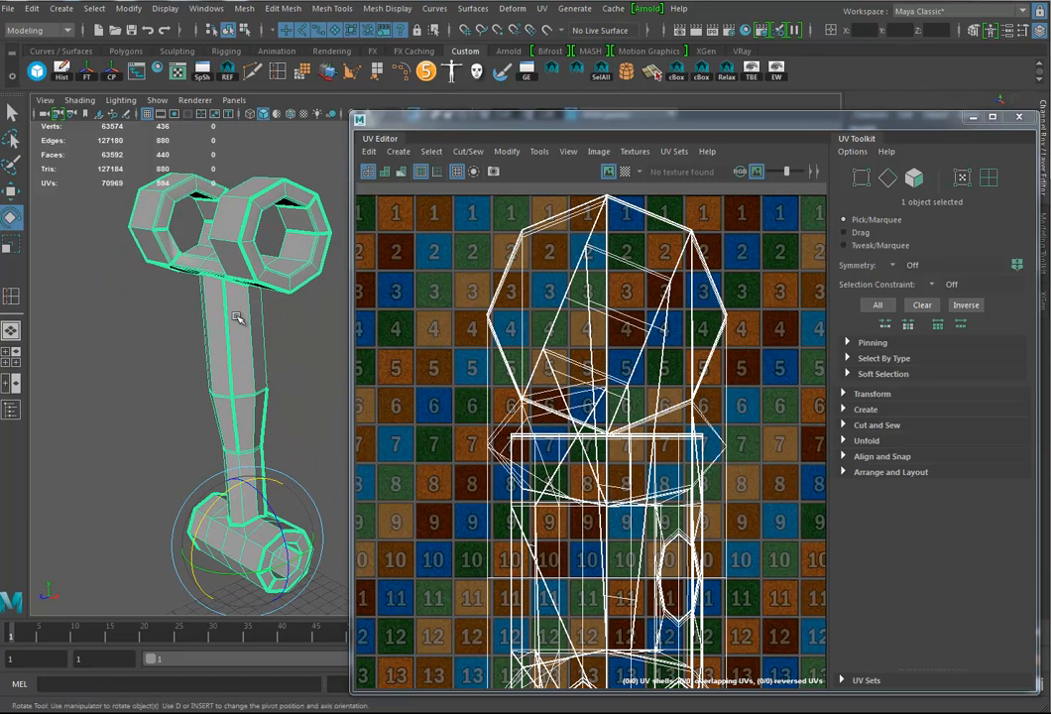
{"action": "scroll", "coordinate": [516, 381], "scroll_direction": "down", "scroll_amount": 5}
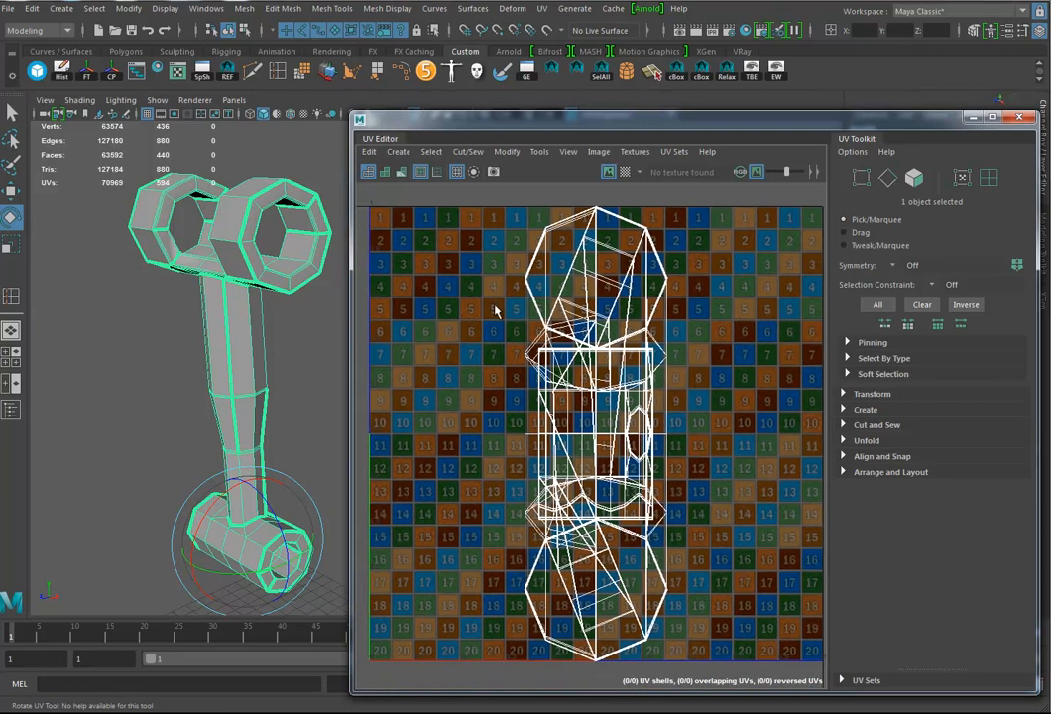
{"action": "left_click", "coordinate": [543, 8]}
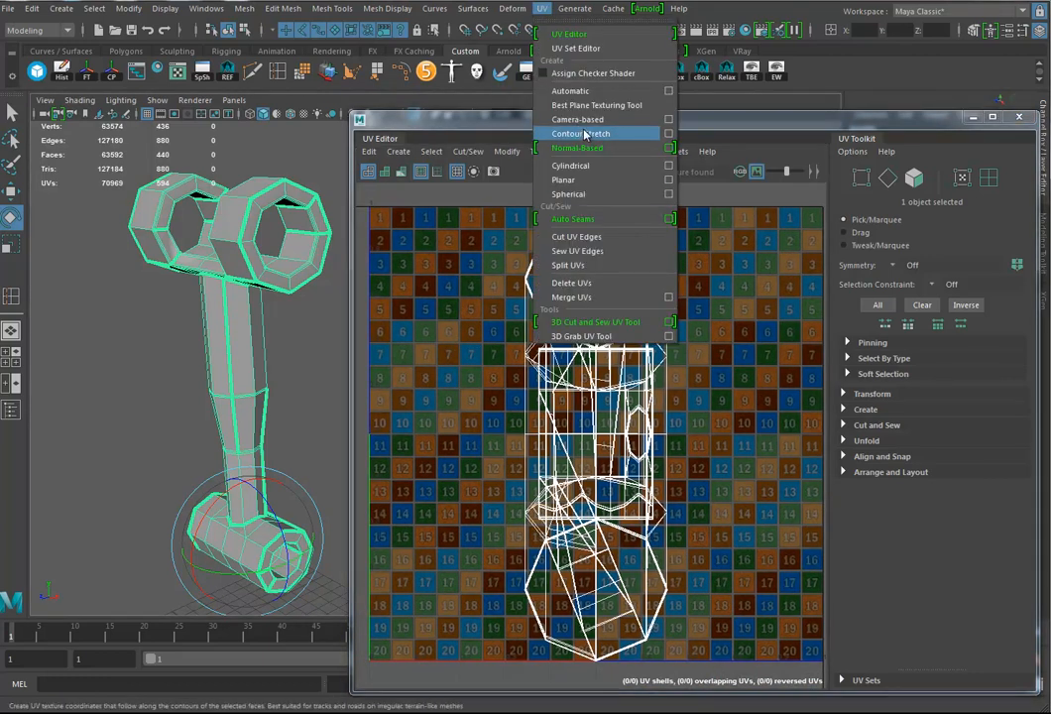
{"action": "left_click", "coordinate": [571, 90]}
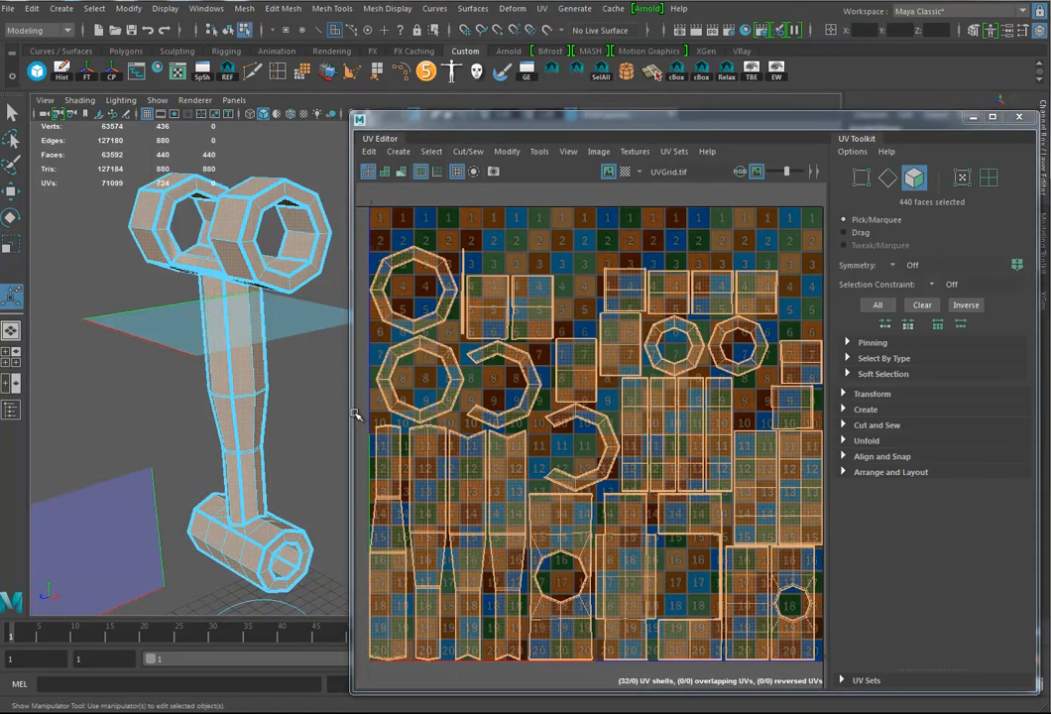
Select all the arm's UVs and move them horizontally out of the texture tile.
{"action": "scroll", "coordinate": [595, 456], "scroll_direction": "down", "scroll_amount": 4}
{"action": "right_click_drag", "start_coordinate": [594, 474], "coordinate": [648, 481]}
{"action": "left_click_drag", "start_coordinate": [400, 295], "coordinate": [738, 609]}
{"action": "key", "text": "w"}
{"action": "left_click_drag", "start_coordinate": [646, 437], "coordinate": [925, 441]}
Select the larger rectangular shell with the octagonal hole and move it out past the other shells.
{"action": "middle_click_drag", "start_coordinate": [750, 525], "coordinate": [581, 499], "text": "alt"}
{"action": "right_click_drag", "start_coordinate": [572, 541], "coordinate": [634, 549], "text": "alt"}
{"action": "middle_click_drag", "start_coordinate": [633, 552], "coordinate": [538, 563], "text": "alt"}
{"action": "middle_click_drag", "start_coordinate": [595, 530], "coordinate": [550, 541], "text": "alt"}
{"action": "right_click_drag", "start_coordinate": [558, 543], "coordinate": [654, 548], "text": "alt"}
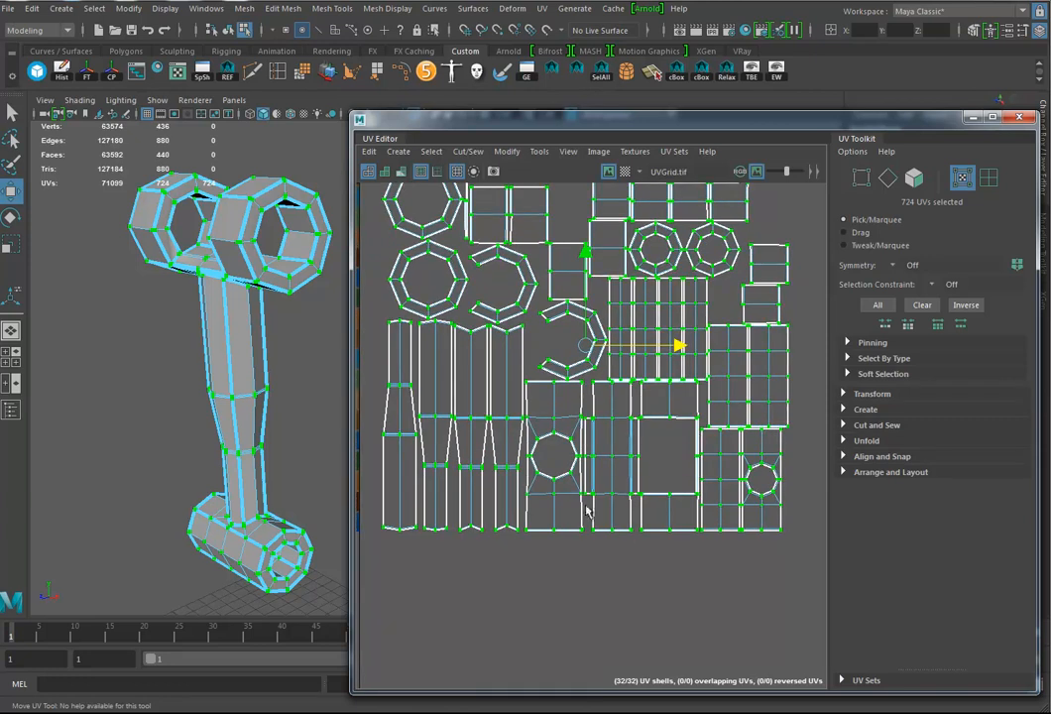
{"action": "left_click", "coordinate": [558, 486]}
{"action": "right_click_drag", "start_coordinate": [653, 485], "coordinate": [607, 494], "text": "alt"}
{"action": "middle_click_drag", "start_coordinate": [604, 494], "coordinate": [635, 504], "text": "alt"}
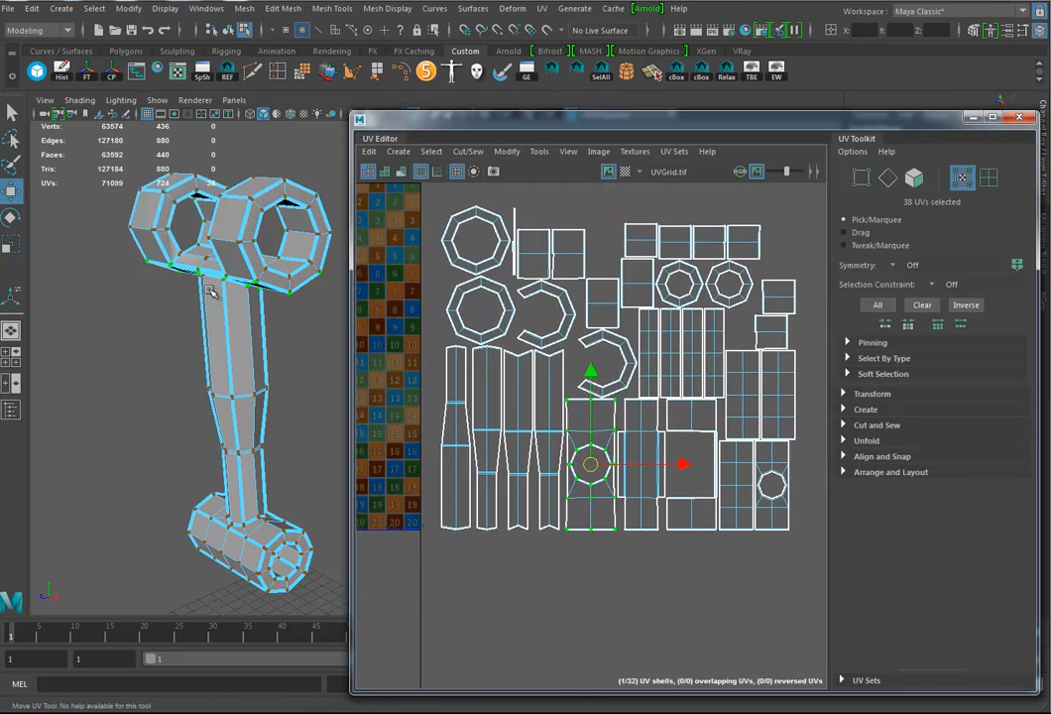
{"action": "left_click_drag", "start_coordinate": [678, 466], "coordinate": [968, 474]}
{"action": "middle_click_drag", "start_coordinate": [721, 531], "coordinate": [695, 590], "text": "alt"}
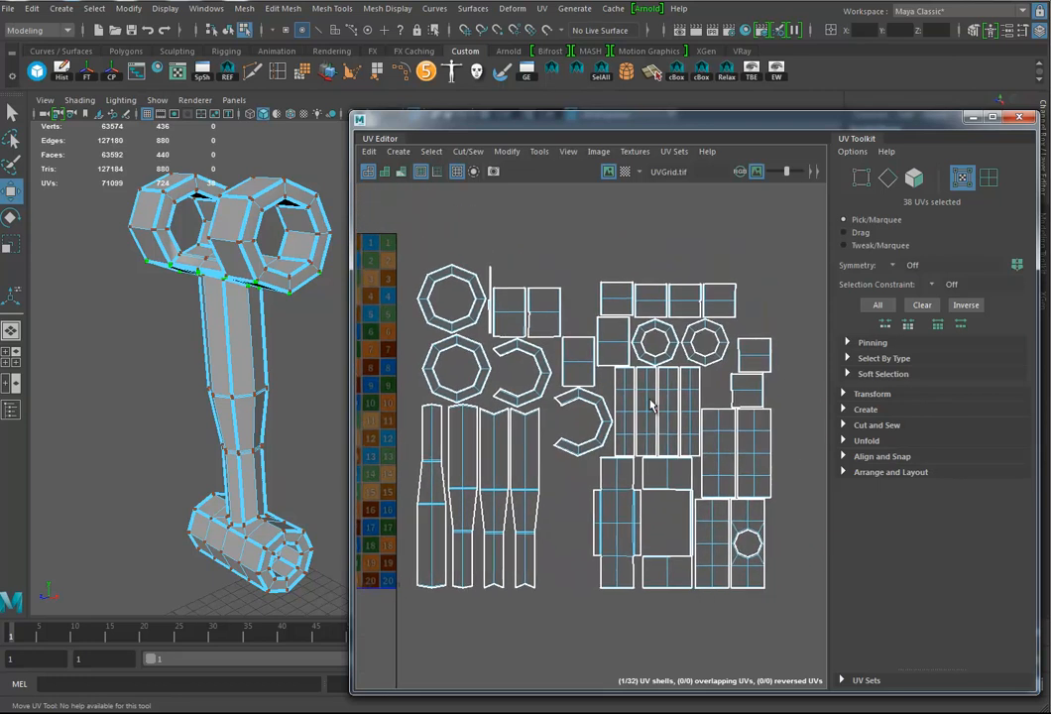
Move the lower cylinder's shell with the octagonal hole and its neighbouring plain rectangular shell into the texture tile, side by side.
{"action": "left_click", "coordinate": [748, 535]}
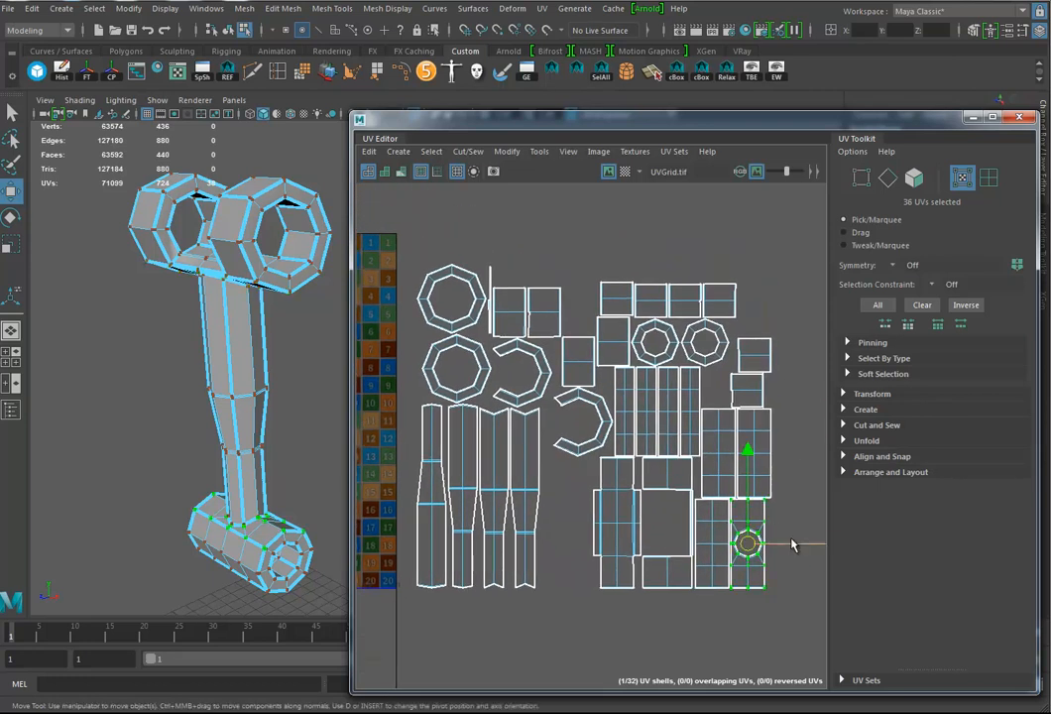
{"action": "left_click_drag", "start_coordinate": [793, 545], "coordinate": [501, 545]}
{"action": "middle_click_drag", "start_coordinate": [490, 554], "coordinate": [607, 509], "text": "alt"}
{"action": "middle_click_drag", "start_coordinate": [687, 497], "coordinate": [635, 483], "text": "alt"}
{"action": "right_click_drag", "start_coordinate": [636, 483], "coordinate": [540, 482], "text": "alt"}
{"action": "left_click", "coordinate": [754, 491]}
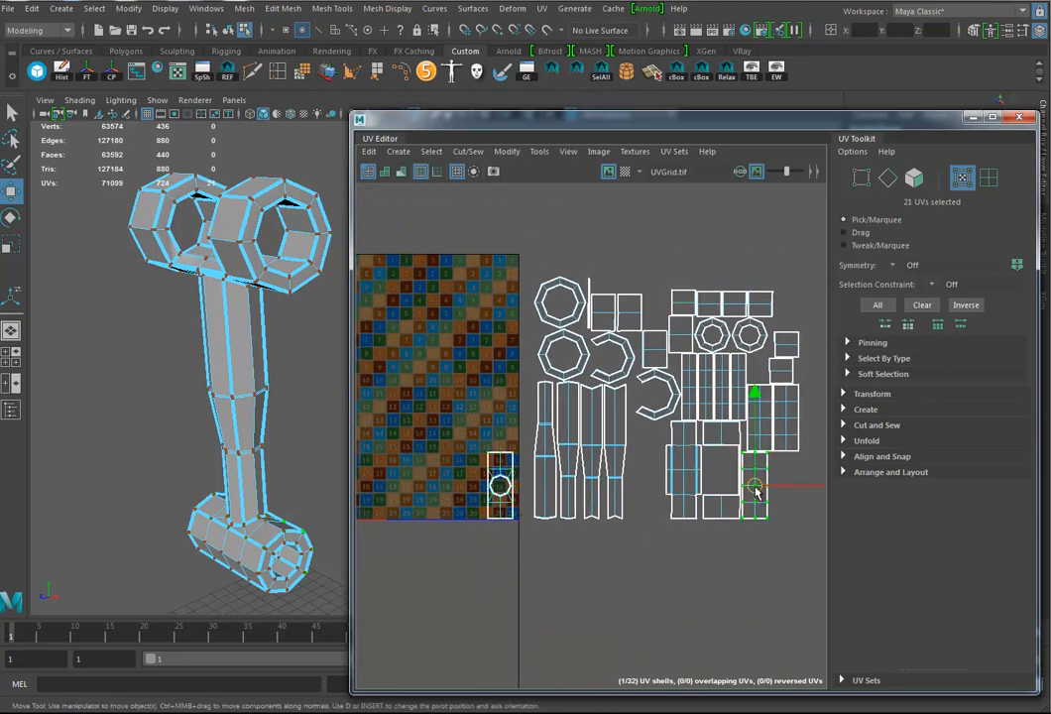
{"action": "left_click_drag", "start_coordinate": [793, 490], "coordinate": [505, 490]}
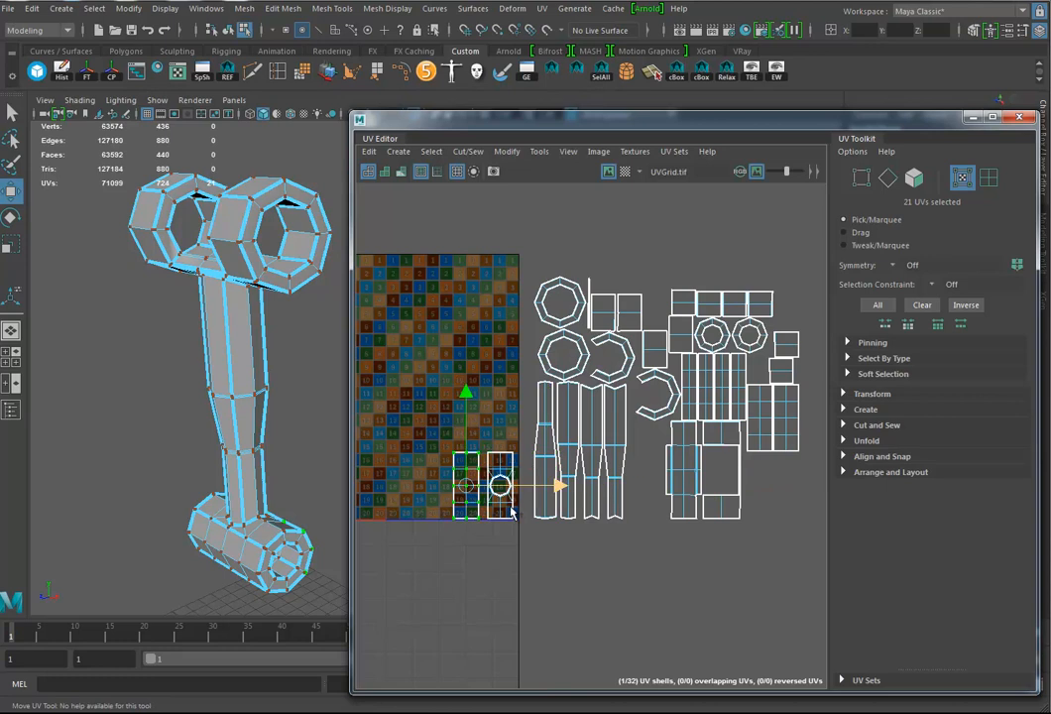
Select the left border edges of the lower cylinder's holed shell and join the matching shell there with Move and Sew.
{"action": "middle_click_drag", "start_coordinate": [447, 519], "coordinate": [520, 481], "text": "alt"}
{"action": "left_click_drag", "start_coordinate": [139, 572], "coordinate": [228, 420], "text": "alt"}
{"action": "key", "text": "f"}
{"action": "right_click_drag", "start_coordinate": [261, 426], "coordinate": [40, 423], "text": "alt"}
{"action": "middle_click_drag", "start_coordinate": [223, 421], "coordinate": [46, 408], "text": "alt"}
{"action": "left_click_drag", "start_coordinate": [292, 428], "coordinate": [198, 364], "text": "alt"}
{"action": "scroll", "coordinate": [692, 521], "scroll_direction": "up", "scroll_amount": 5}
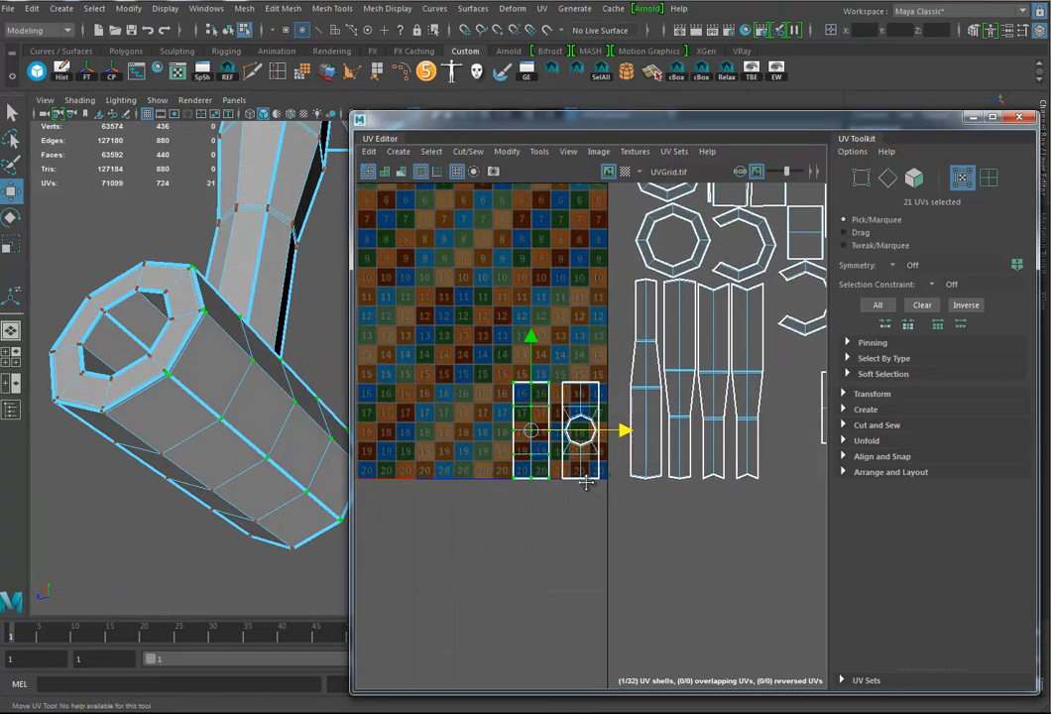
{"action": "right_click_drag", "start_coordinate": [599, 395], "coordinate": [584, 375]}
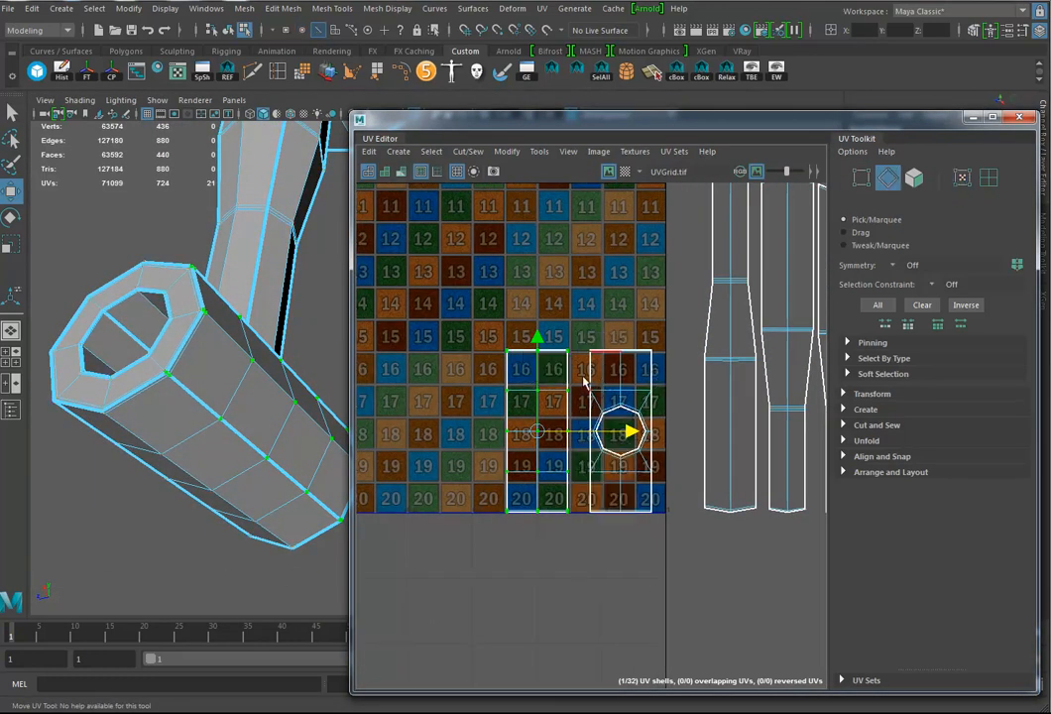
{"action": "left_click_drag", "start_coordinate": [583, 485], "coordinate": [593, 488]}
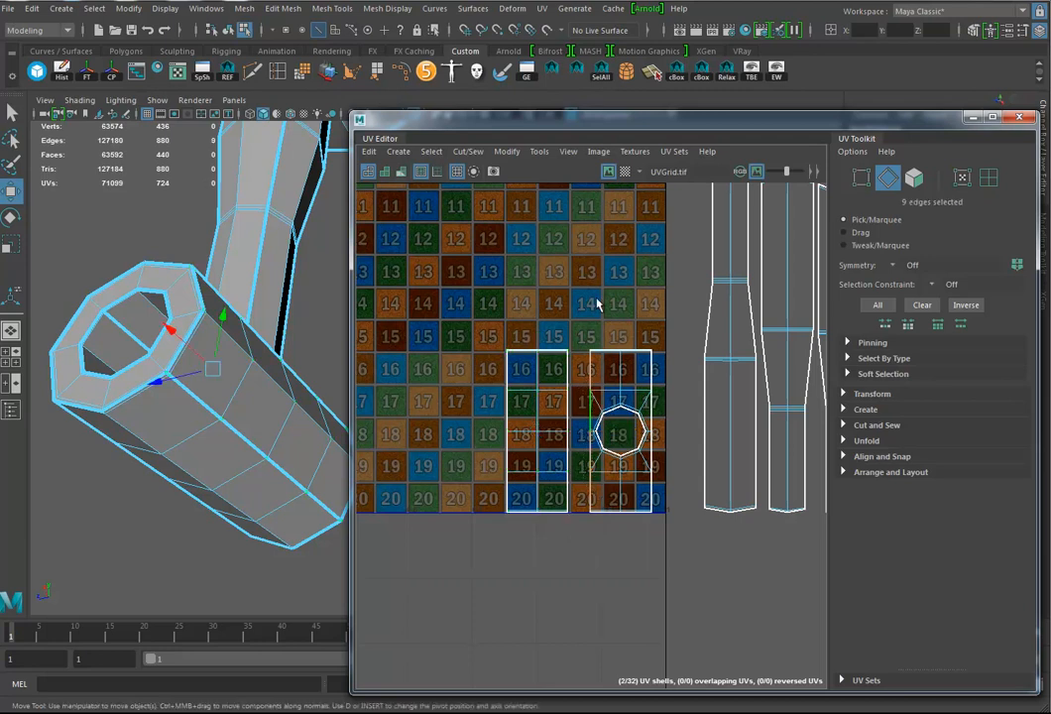
{"action": "left_click_drag", "start_coordinate": [291, 429], "coordinate": [218, 392], "text": "alt"}
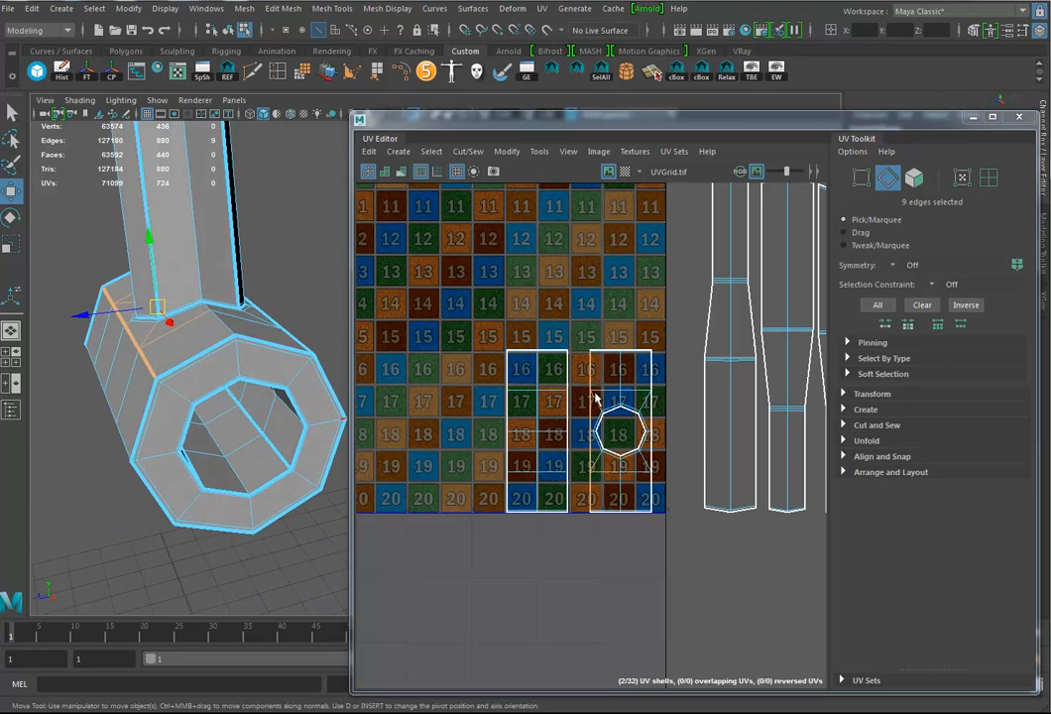
{"action": "right_click_drag", "start_coordinate": [763, 401], "coordinate": [652, 410], "text": "alt"}
{"action": "middle_click_drag", "start_coordinate": [814, 408], "coordinate": [622, 413], "text": "alt"}
{"action": "middle_click_drag", "start_coordinate": [757, 371], "coordinate": [684, 388], "text": "alt"}
{"action": "middle_click_drag", "start_coordinate": [462, 351], "coordinate": [649, 329], "text": "alt"}
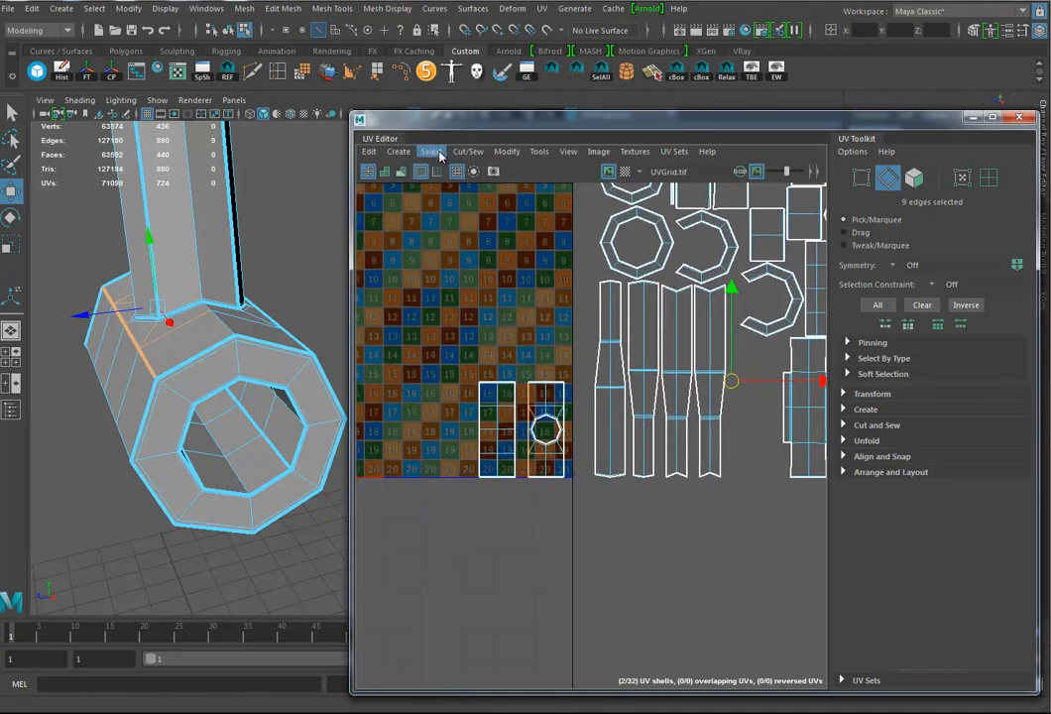
{"action": "left_click", "coordinate": [470, 152]}
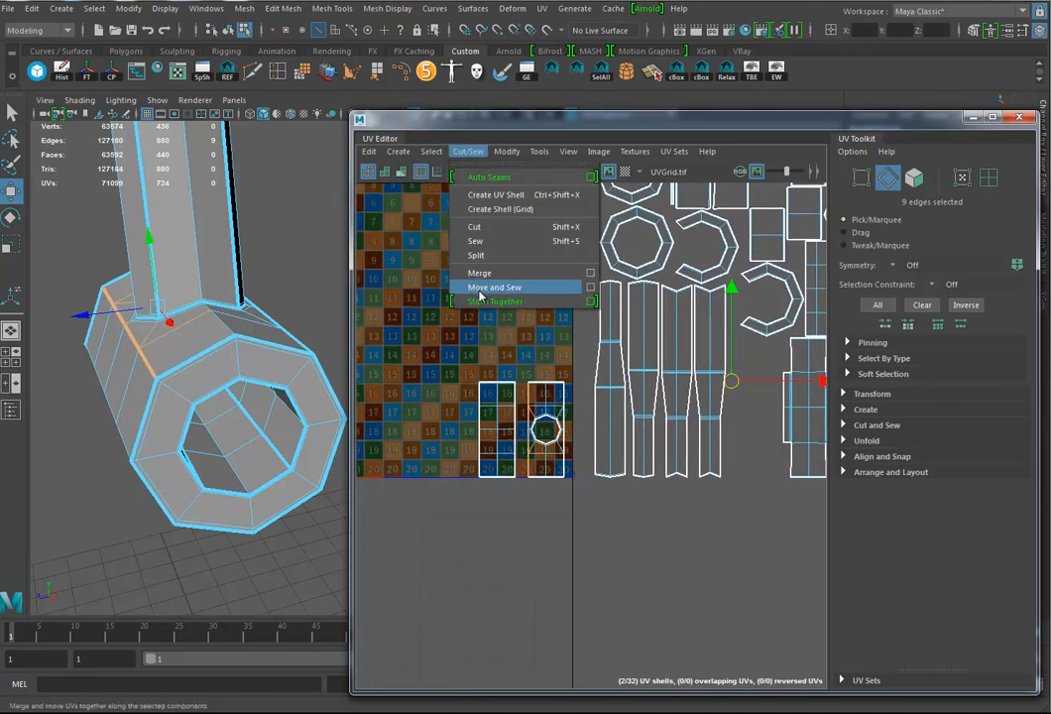
{"action": "left_click", "coordinate": [399, 246]}
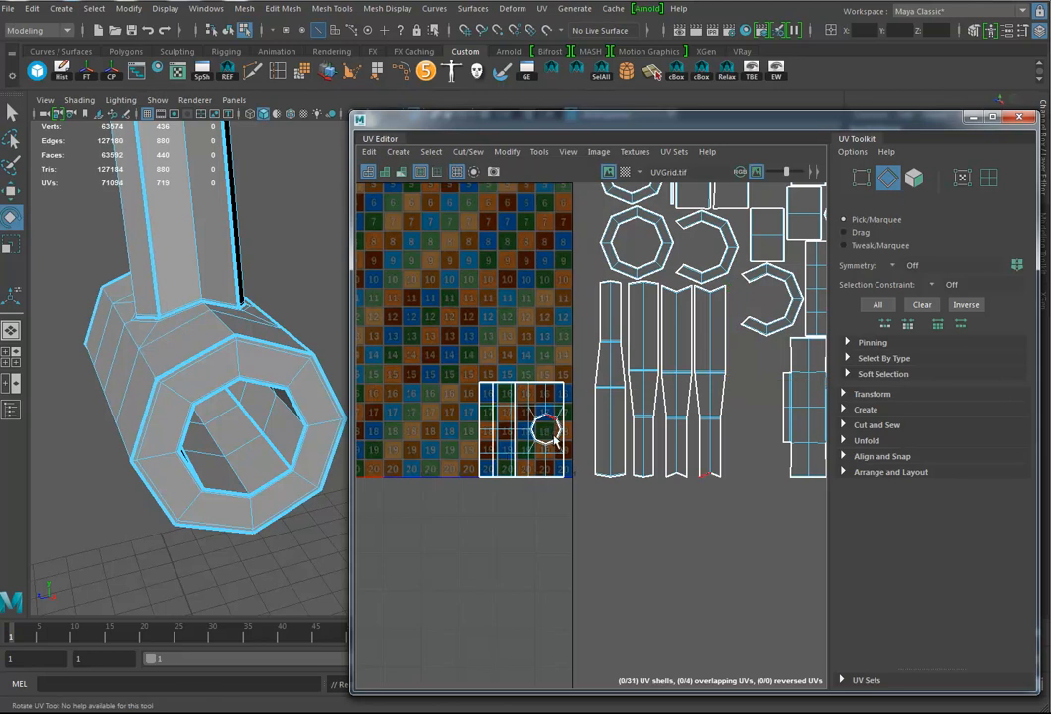
Move the joined cylinder shell sideways within the tile, clear of the plain rectangular shell.
{"action": "right_click_drag", "start_coordinate": [565, 420], "coordinate": [570, 429]}
{"action": "left_click", "coordinate": [562, 434]}
{"action": "key", "text": "w"}
{"action": "left_click_drag", "start_coordinate": [617, 436], "coordinate": [490, 431]}
{"action": "middle_click_drag", "start_coordinate": [490, 431], "coordinate": [538, 433], "text": "alt"}
Move and sew the two remaining side shells of the cylinder, one after the other, onto the joined shell's right border.
{"action": "right_click_drag", "start_coordinate": [502, 417], "coordinate": [507, 372]}
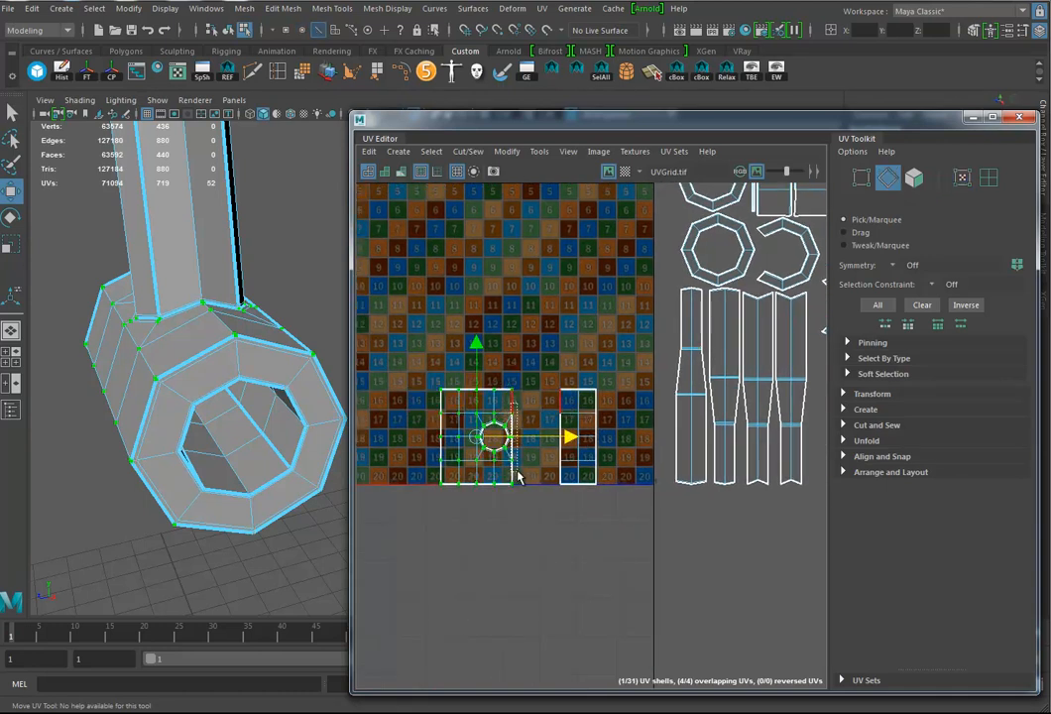
{"action": "left_click_drag", "start_coordinate": [514, 477], "coordinate": [536, 371]}
{"action": "left_click", "coordinate": [468, 152]}
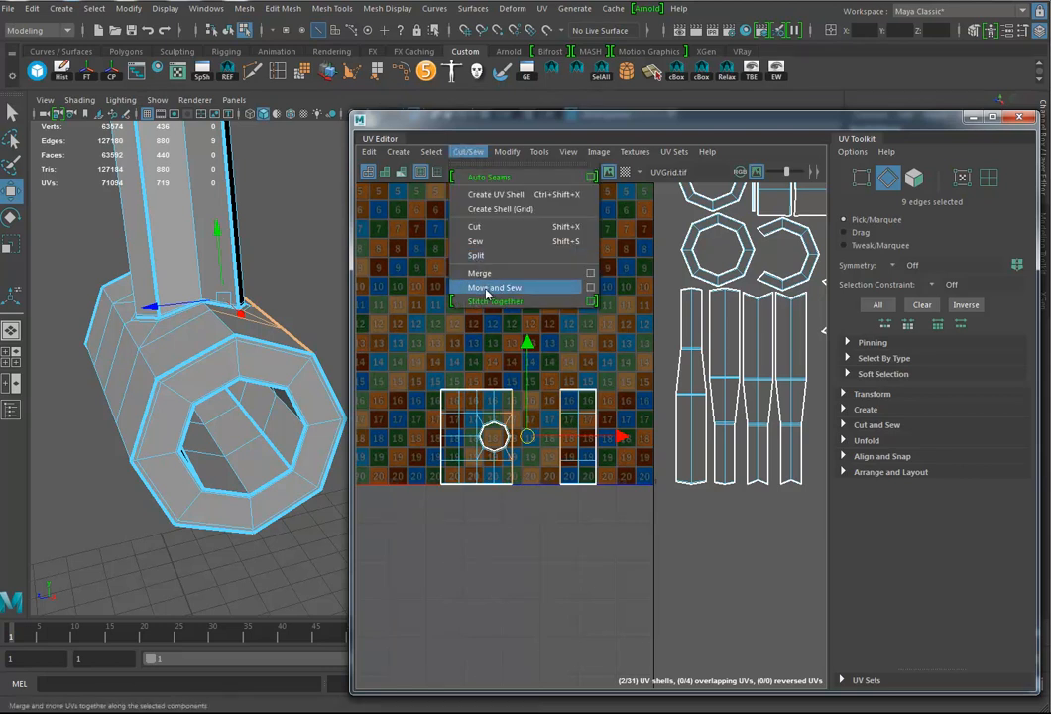
{"action": "mouse_move", "coordinate": [506, 152]}
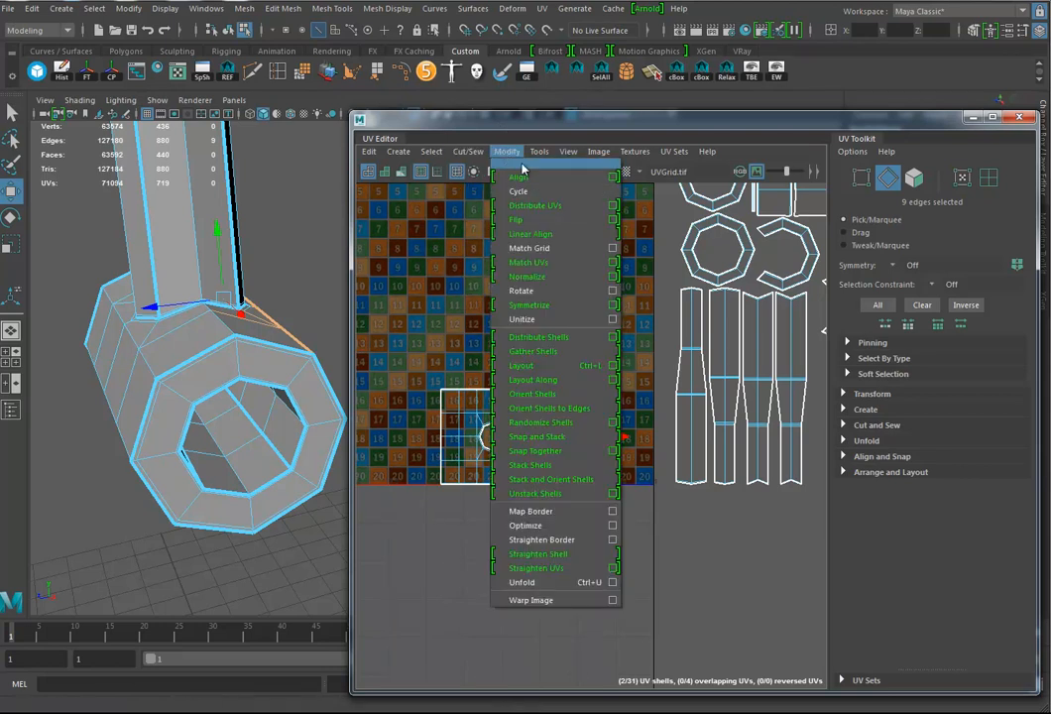
{"action": "left_click", "coordinate": [579, 123]}
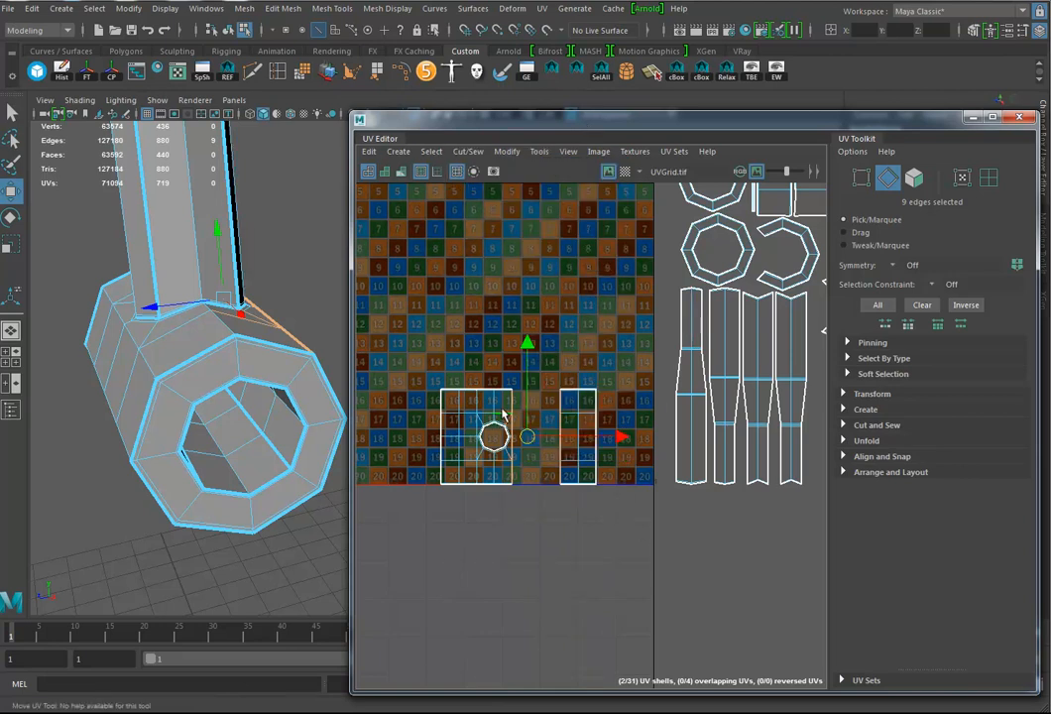
{"action": "right_click", "coordinate": [525, 485], "text": "shift"}
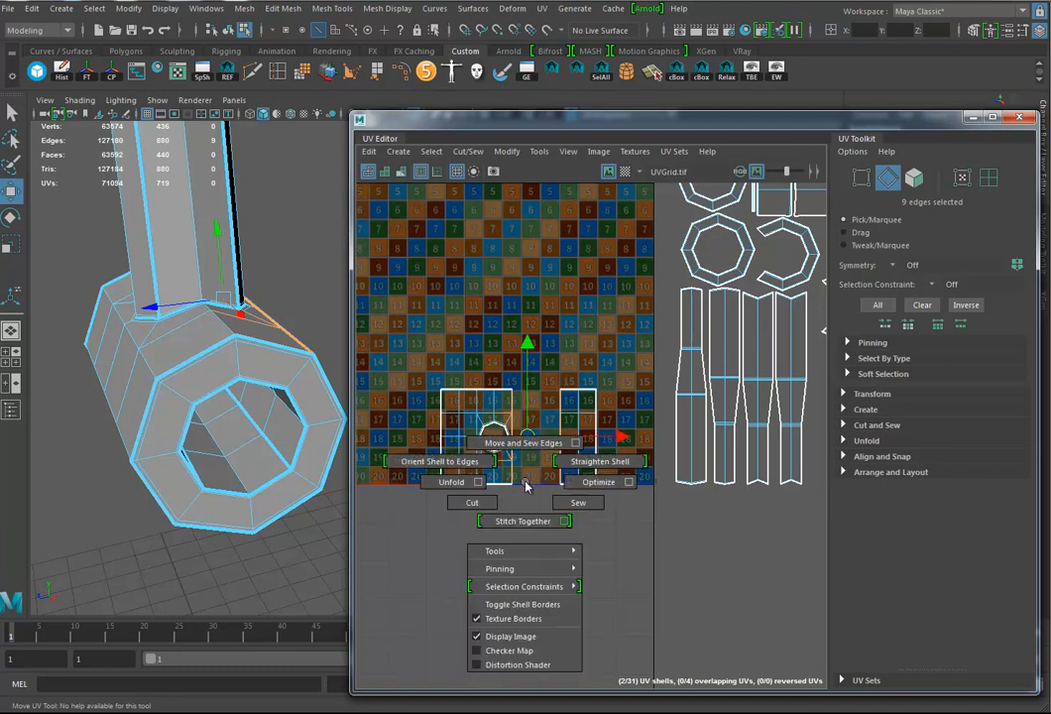
{"action": "left_click", "coordinate": [524, 442]}
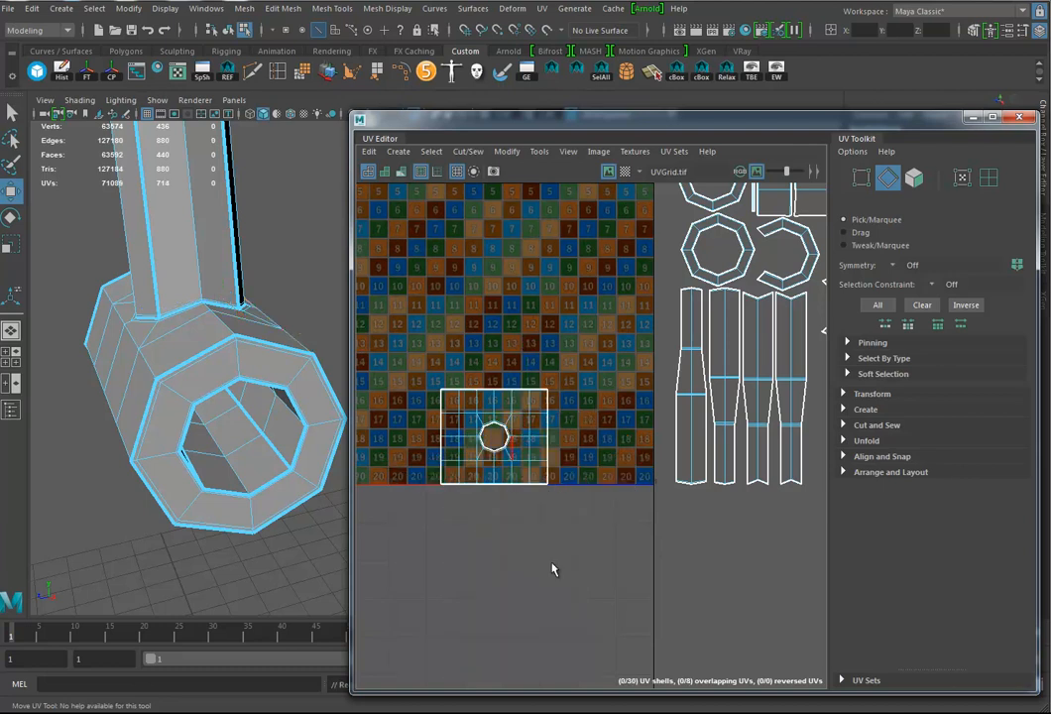
{"action": "left_click_drag", "start_coordinate": [555, 475], "coordinate": [556, 477]}
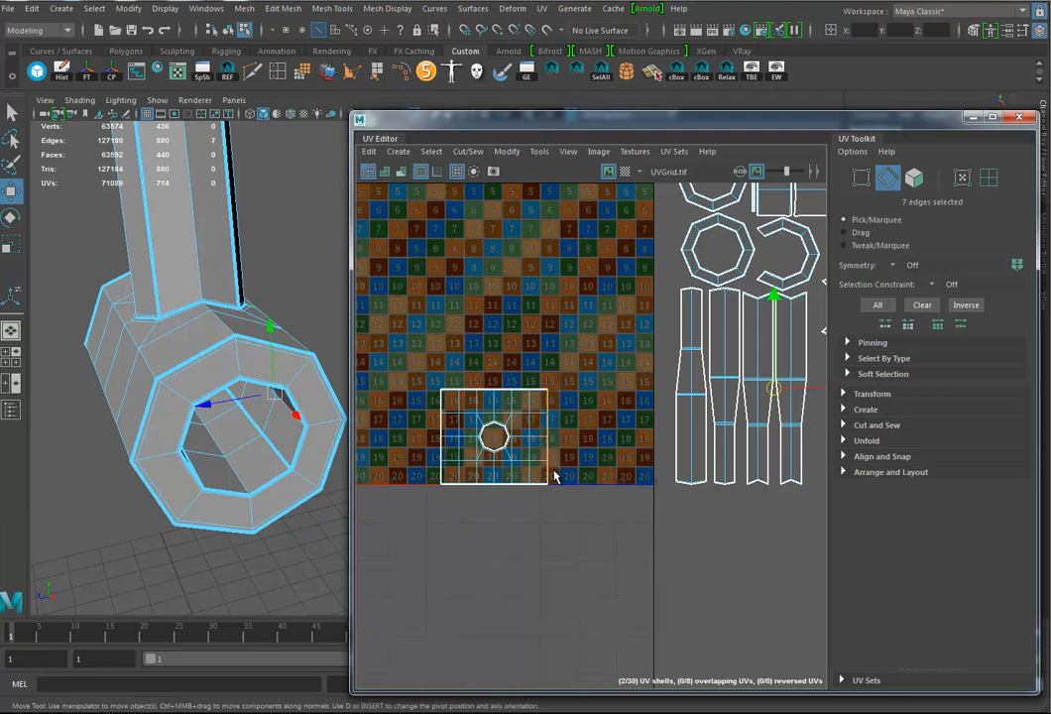
{"action": "right_click_drag", "start_coordinate": [555, 468], "coordinate": [553, 434], "text": "shift"}
Select the vertical edges above and below the octagonal hole in the lower cylinder's joined shell and cut the shell there.
{"action": "scroll", "coordinate": [561, 541], "scroll_direction": "up", "scroll_amount": 5}
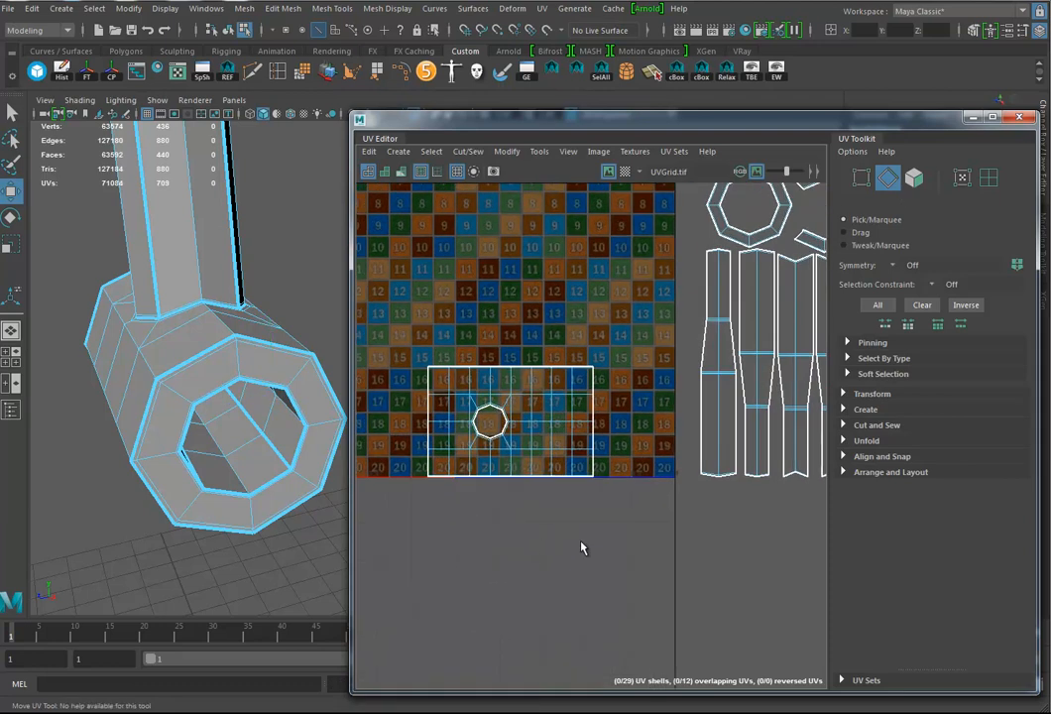
{"action": "right_click", "coordinate": [528, 422]}
{"action": "left_click", "coordinate": [517, 378]}
{"action": "left_click_drag", "start_coordinate": [474, 354], "coordinate": [512, 551]}
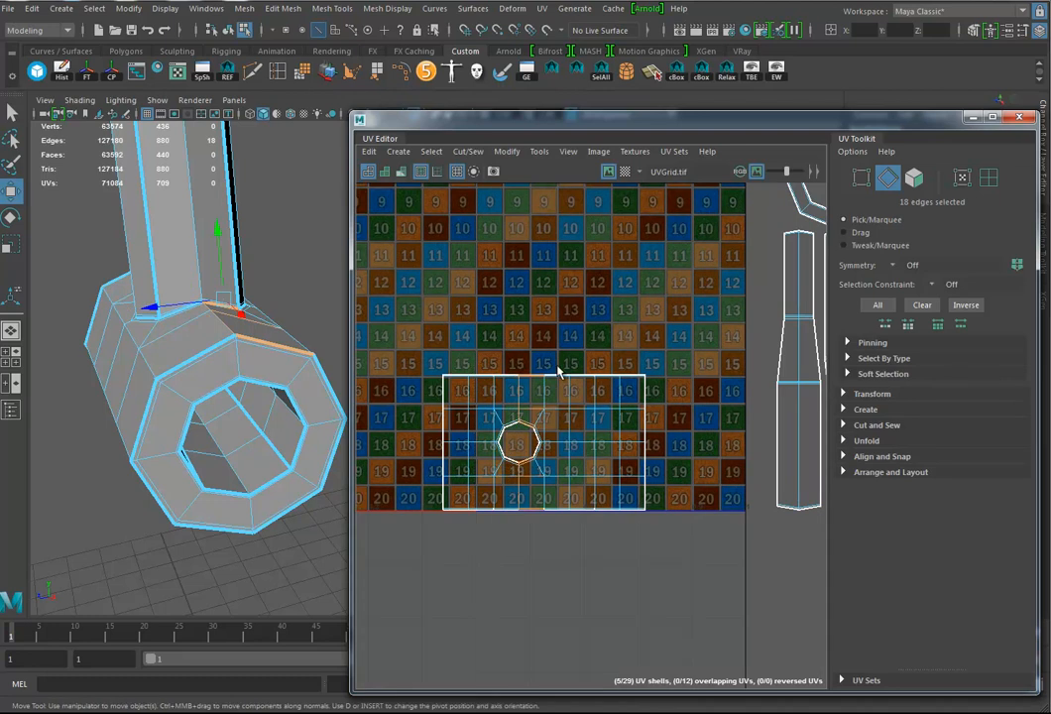
{"action": "key", "text": "w"}
{"action": "scroll", "coordinate": [506, 473], "scroll_direction": "up", "scroll_amount": 2}
{"action": "left_click", "coordinate": [529, 511]}
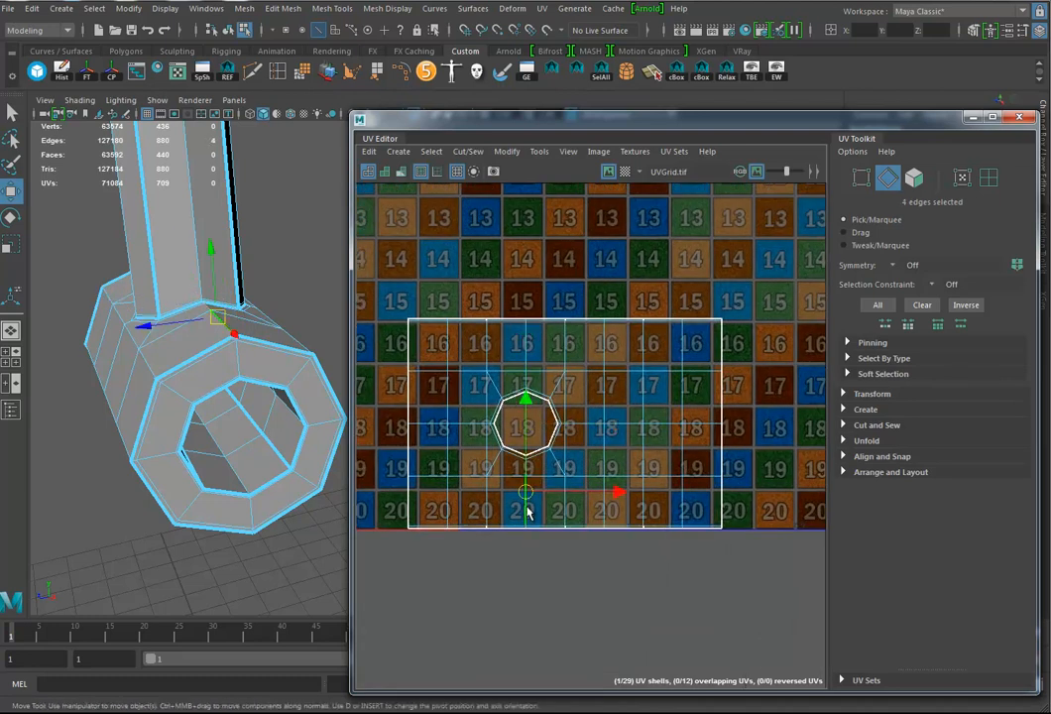
{"action": "left_click", "coordinate": [527, 364], "text": "shift"}
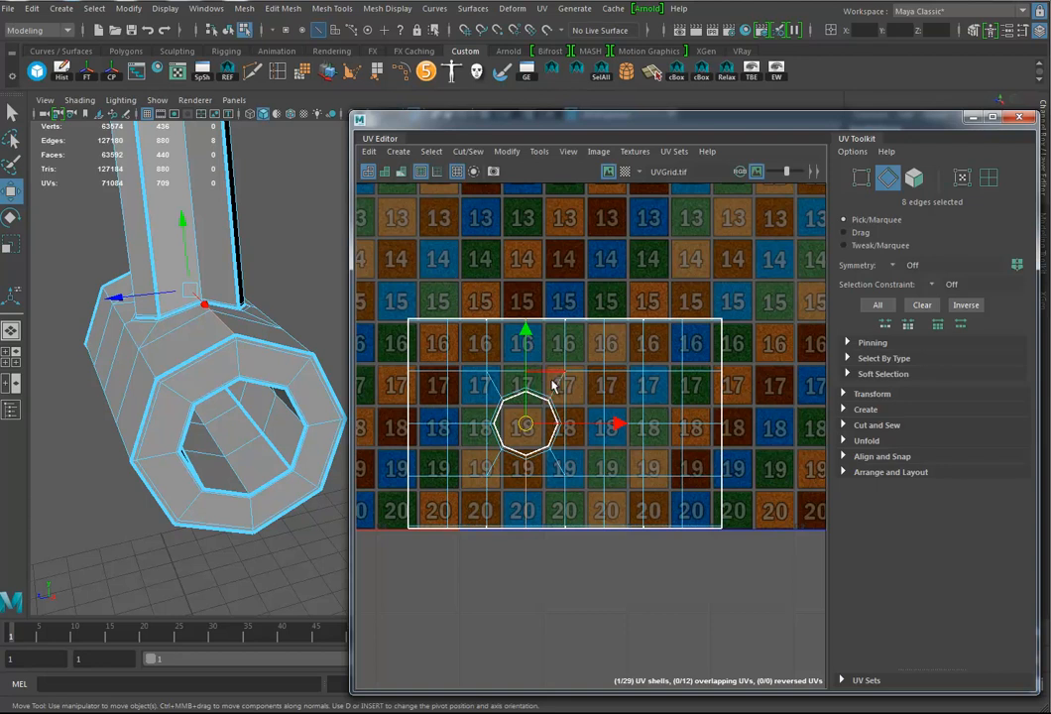
{"action": "right_click", "coordinate": [554, 385], "text": "shift"}
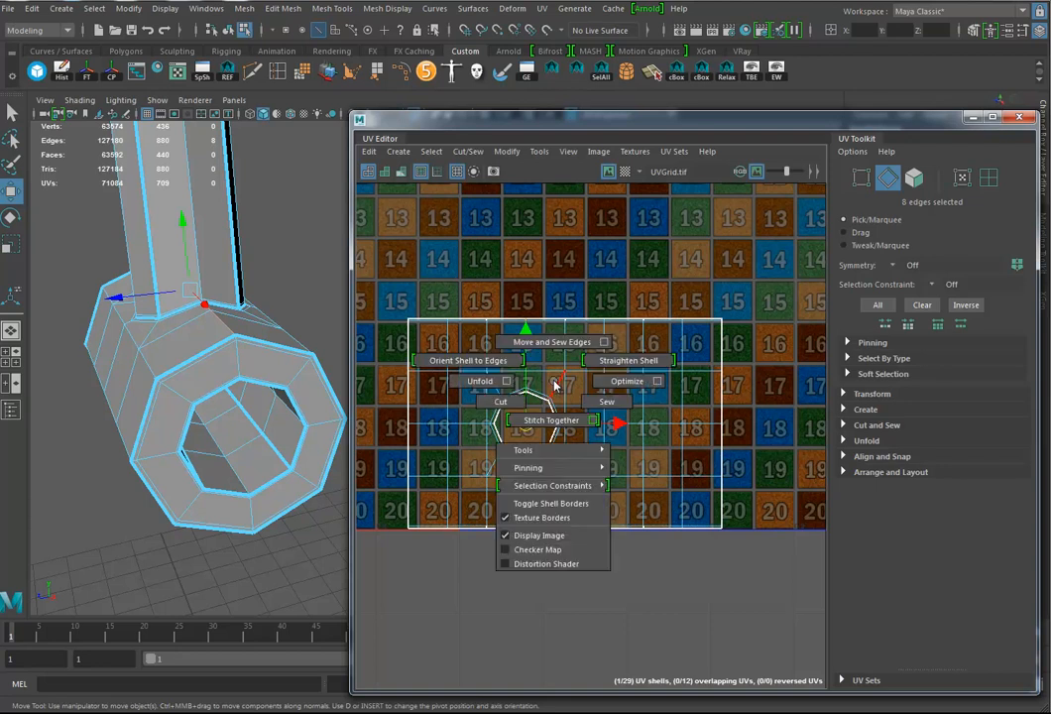
{"action": "left_click", "coordinate": [500, 401]}
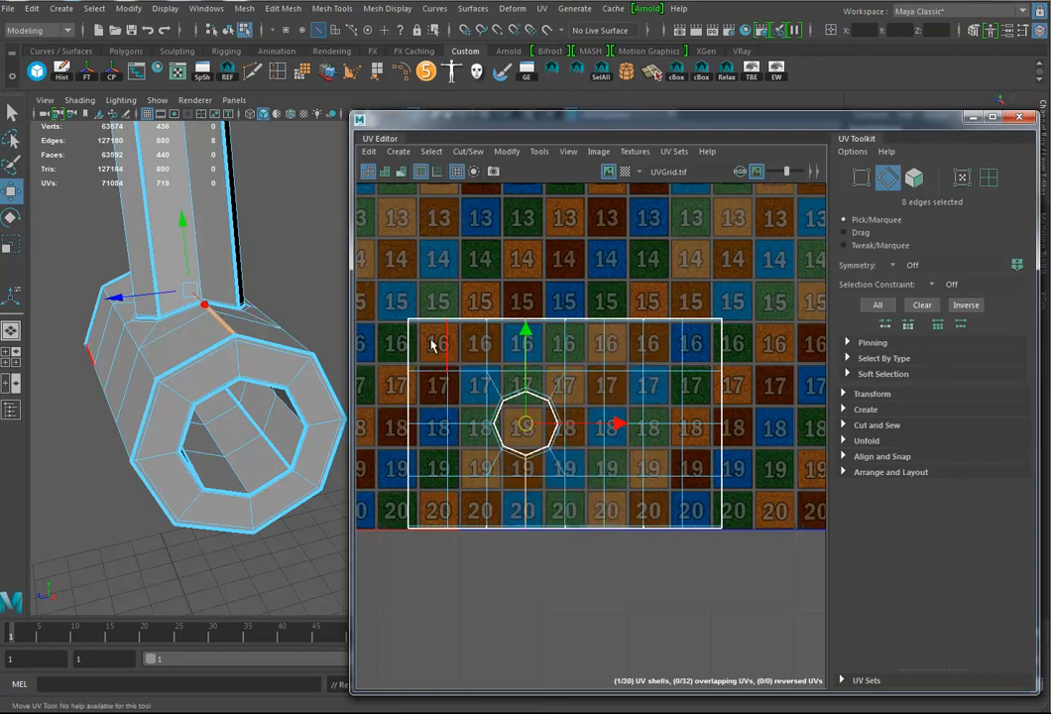
Try to sew the cylinder shell's left border edges in place with Sew, and undo it.
{"action": "double_click", "coordinate": [409, 479]}
{"action": "right_click_drag", "start_coordinate": [423, 462], "coordinate": [485, 485], "text": "shift"}
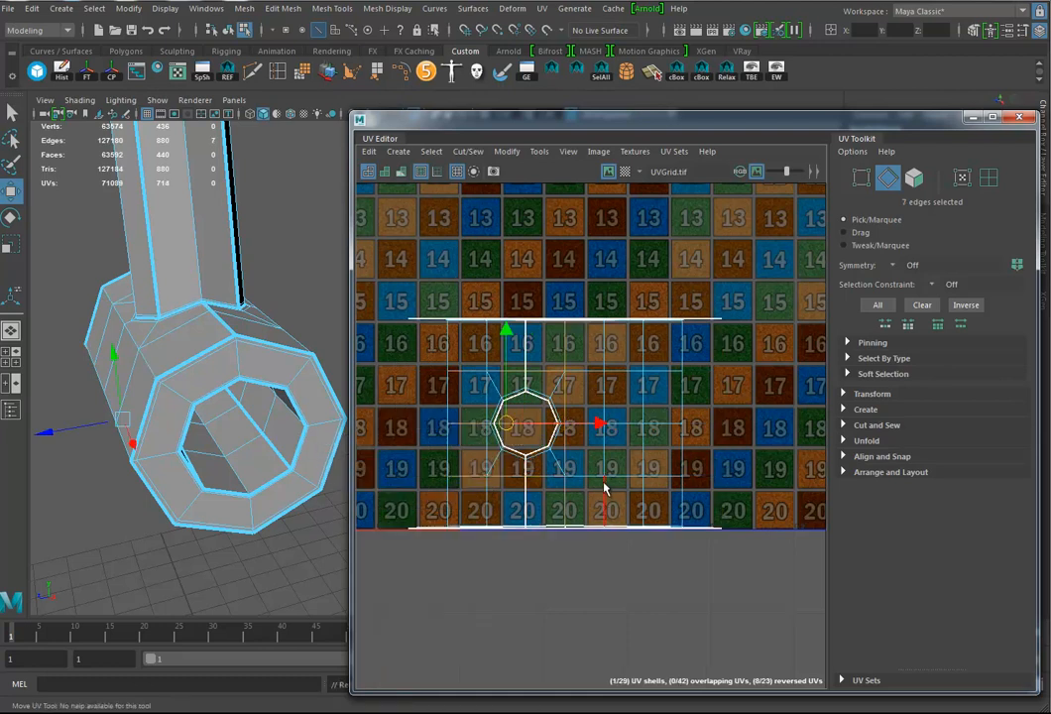
{"action": "key", "text": "ctrl+z"}
Select the cylinder shell's right border edges and join the cut-off piece there with Move and Sew.
{"action": "left_click_drag", "start_coordinate": [712, 342], "coordinate": [735, 495]}
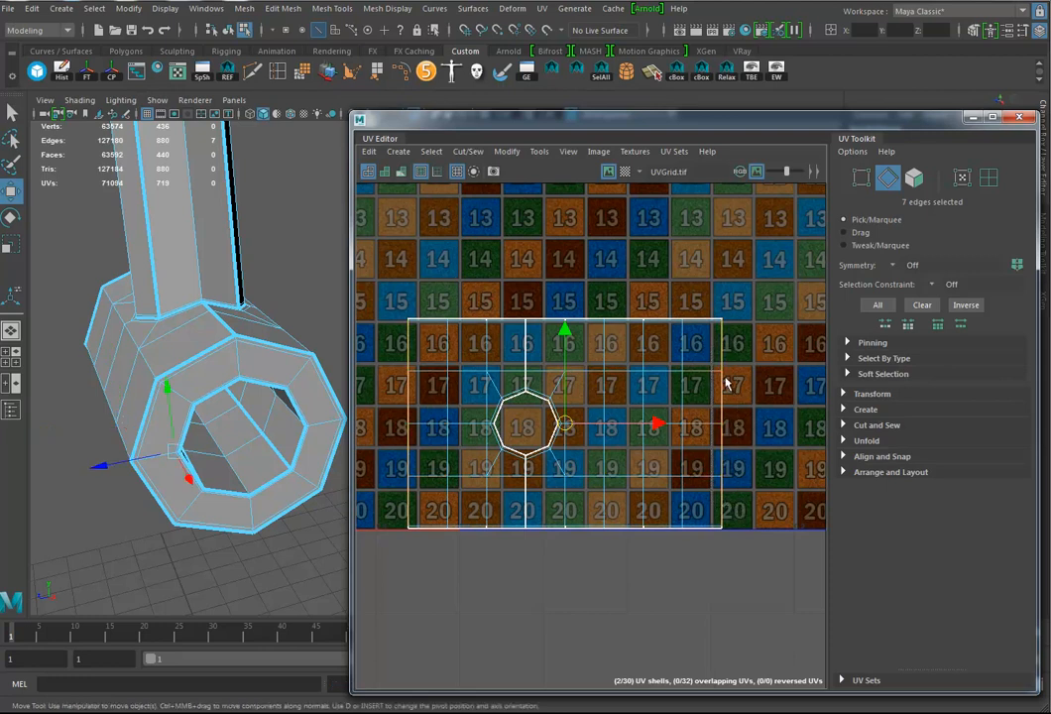
{"action": "left_click_drag", "start_coordinate": [650, 287], "coordinate": [704, 452]}
{"action": "right_click_drag", "start_coordinate": [709, 456], "coordinate": [714, 417], "text": "shift"}
{"action": "right_click_drag", "start_coordinate": [652, 457], "coordinate": [588, 474], "text": "alt"}
{"action": "middle_click_drag", "start_coordinate": [588, 474], "coordinate": [516, 479], "text": "alt"}
Display the UV grid texture on the model and inspect it on the lower cylinder and shaft from several sides.
{"action": "key", "text": "6"}
{"action": "left_click_drag", "start_coordinate": [149, 423], "coordinate": [119, 483], "text": "alt"}
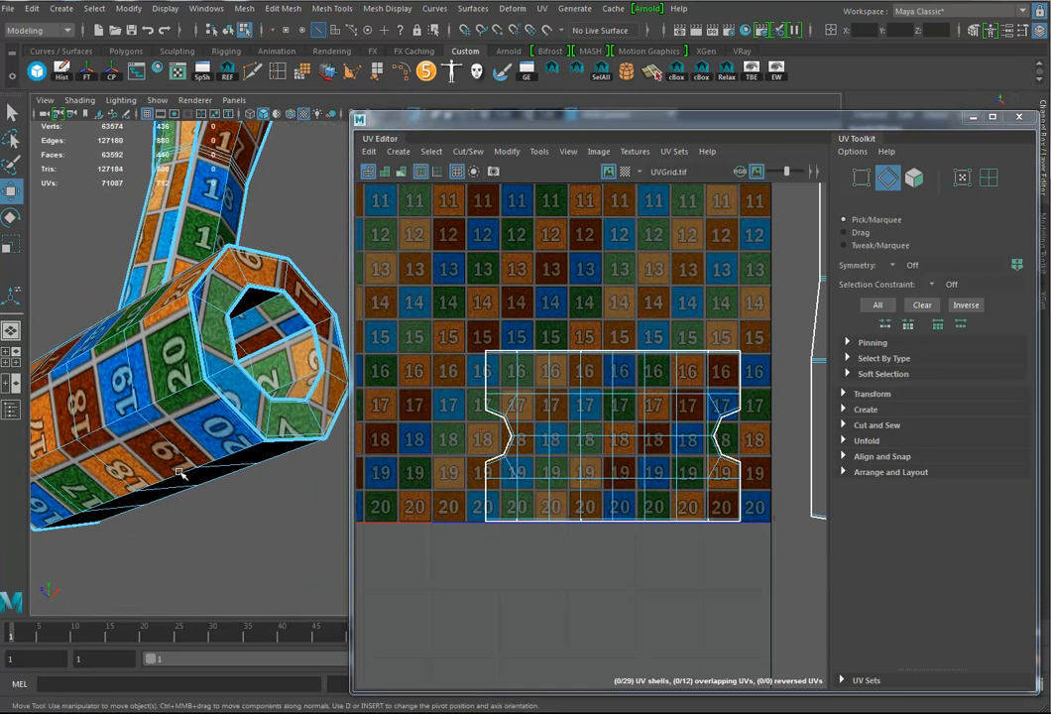
{"action": "left_click_drag", "start_coordinate": [230, 462], "coordinate": [234, 516], "text": "alt"}
{"action": "left_click_drag", "start_coordinate": [234, 297], "coordinate": [208, 337], "text": "alt"}
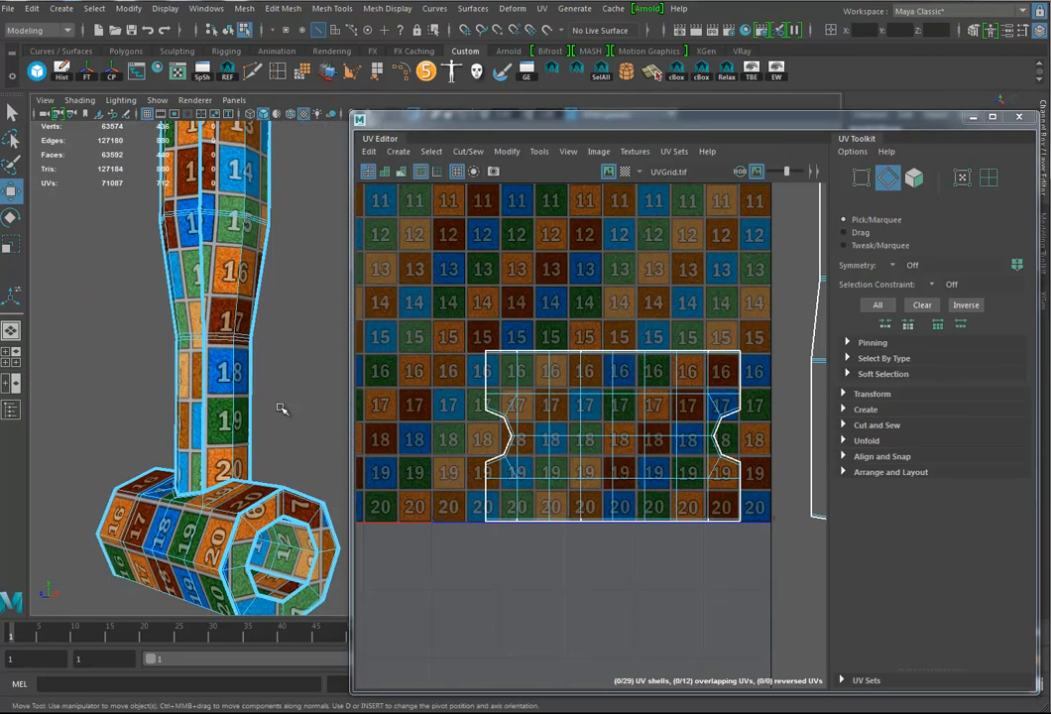
{"action": "right_click_drag", "start_coordinate": [249, 395], "coordinate": [114, 415], "text": "alt"}
{"action": "left_click_drag", "start_coordinate": [114, 415], "coordinate": [266, 414], "text": "alt"}
{"action": "left_click_drag", "start_coordinate": [211, 322], "coordinate": [240, 369], "text": "alt"}
Select all faces of the central shaft and map them with a Cylindrical projection.
{"action": "right_click_drag", "start_coordinate": [239, 348], "coordinate": [242, 400]}
{"action": "left_click_drag", "start_coordinate": [164, 319], "coordinate": [282, 522]}
{"action": "right_click_drag", "start_coordinate": [326, 492], "coordinate": [290, 484], "text": "alt"}
{"action": "middle_click_drag", "start_coordinate": [290, 484], "coordinate": [248, 470], "text": "alt"}
{"action": "right_click_drag", "start_coordinate": [772, 392], "coordinate": [538, 390], "text": "alt"}
{"action": "middle_click_drag", "start_coordinate": [788, 386], "coordinate": [568, 405], "text": "alt"}
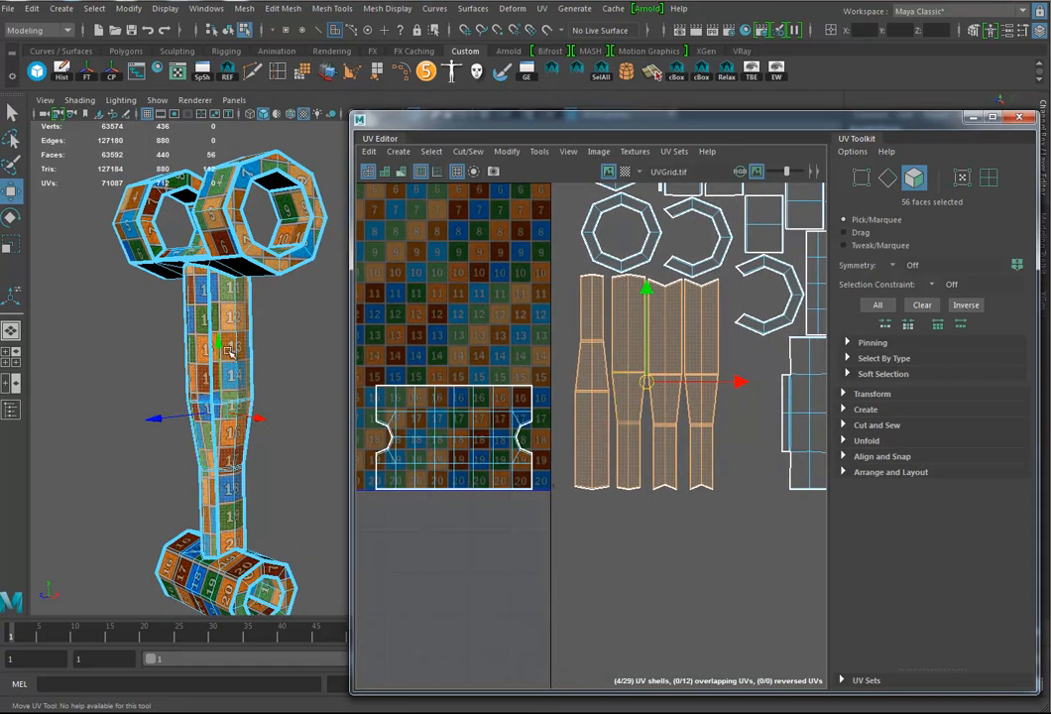
{"action": "mouse_move", "coordinate": [258, 411]}
{"action": "left_mouse_down", "text": "alt"}
{"action": "mouse_move", "coordinate": [258, 422]}
{"action": "mouse_move", "coordinate": [273, 412]}
{"action": "left_mouse_up", "text": "alt"}
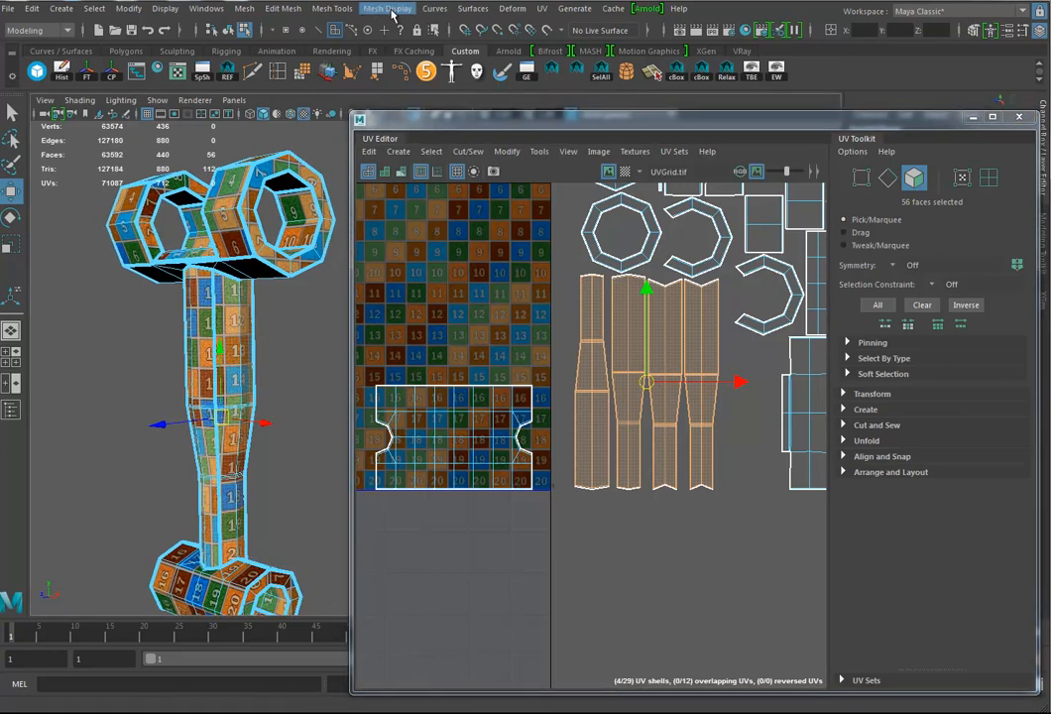
{"action": "left_click", "coordinate": [542, 8]}
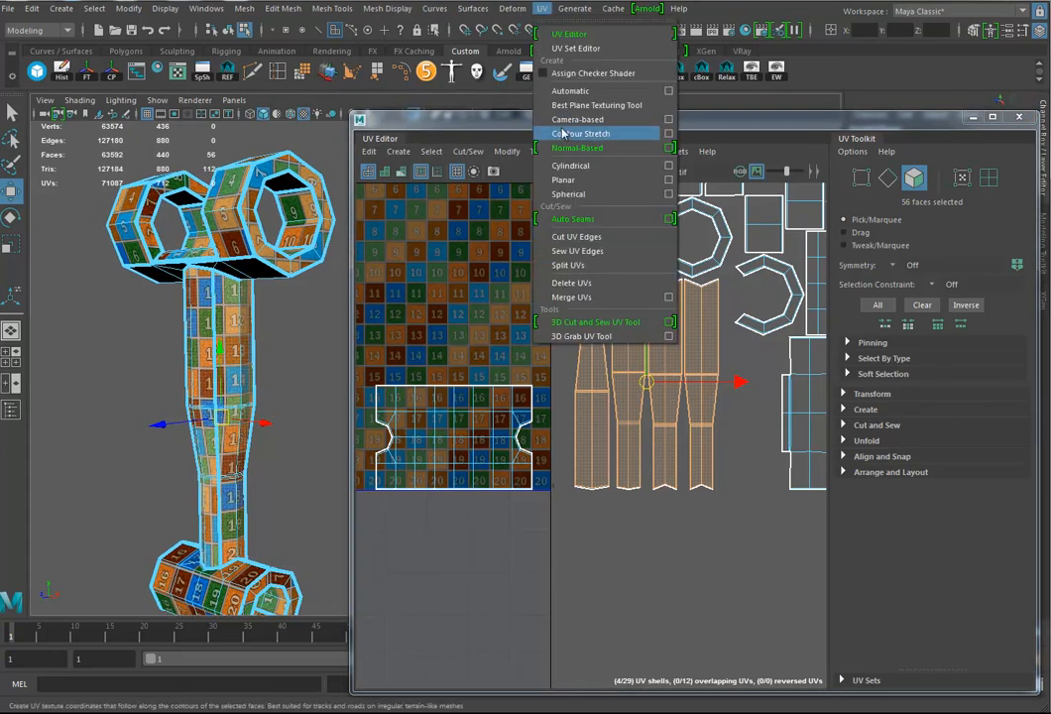
{"action": "left_click", "coordinate": [582, 174]}
Adjust the shaft's cylindrical projection and shrink its shell in width and height within the texture tile.
{"action": "left_click_drag", "start_coordinate": [288, 467], "coordinate": [256, 474], "text": "alt"}
{"action": "left_click_drag", "start_coordinate": [211, 436], "coordinate": [220, 402]}
{"action": "scroll", "coordinate": [502, 402], "scroll_direction": "down", "scroll_amount": 4}
{"action": "middle_click_drag", "start_coordinate": [592, 335], "coordinate": [680, 425], "text": "alt"}
{"action": "left_click_drag", "start_coordinate": [721, 428], "coordinate": [609, 430]}
{"action": "left_click_drag", "start_coordinate": [610, 265], "coordinate": [625, 336]}
Examine how the UV grid texture runs along the shaft and over its seams from all sides.
{"action": "left_click_drag", "start_coordinate": [166, 391], "coordinate": [228, 345], "text": "alt"}
{"action": "right_click_drag", "start_coordinate": [228, 345], "coordinate": [259, 421], "text": "alt"}
{"action": "middle_click_drag", "start_coordinate": [260, 422], "coordinate": [256, 366], "text": "alt"}
{"action": "left_click_drag", "start_coordinate": [256, 365], "coordinate": [199, 387], "text": "alt"}
{"action": "right_click_drag", "start_coordinate": [199, 387], "coordinate": [226, 360], "text": "alt"}
{"action": "middle_click_drag", "start_coordinate": [226, 361], "coordinate": [176, 361], "text": "alt"}
{"action": "middle_click_drag", "start_coordinate": [191, 417], "coordinate": [243, 402], "text": "alt"}
{"action": "right_click_drag", "start_coordinate": [243, 401], "coordinate": [157, 389], "text": "alt"}
{"action": "middle_click_drag", "start_coordinate": [157, 390], "coordinate": [139, 486], "text": "alt"}
{"action": "left_click_drag", "start_coordinate": [198, 259], "coordinate": [151, 373], "text": "alt"}
{"action": "middle_click_drag", "start_coordinate": [150, 373], "coordinate": [151, 387], "text": "alt"}
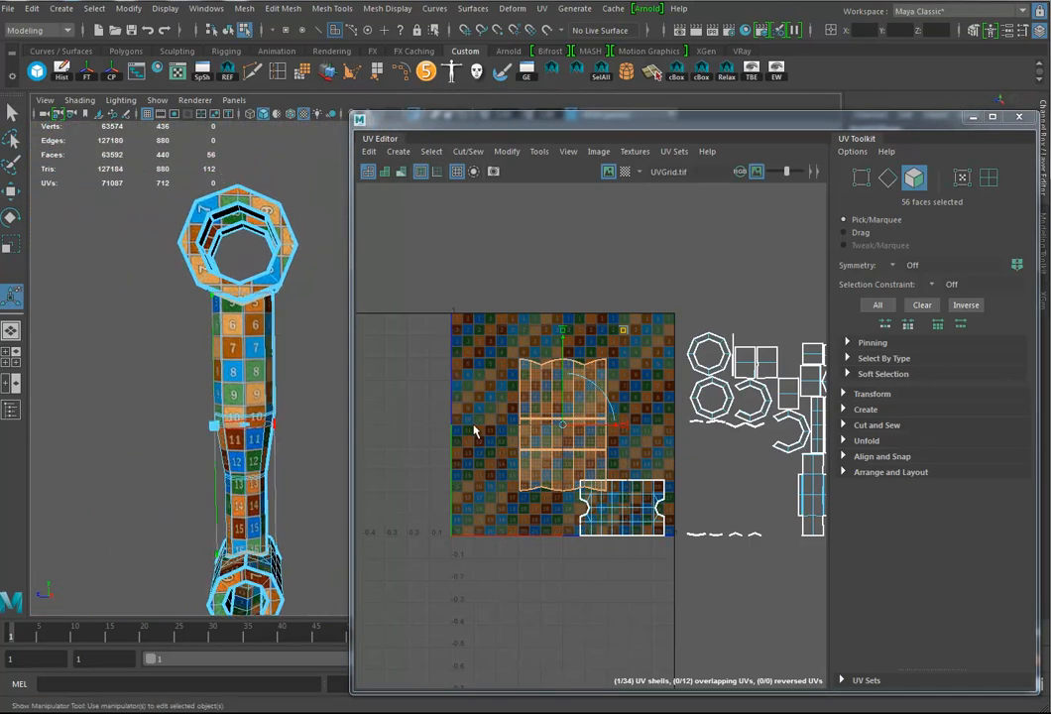
{"action": "middle_click_drag", "start_coordinate": [262, 448], "coordinate": [262, 370], "text": "alt"}
{"action": "left_click_drag", "start_coordinate": [262, 371], "coordinate": [226, 392], "text": "alt"}
{"action": "right_click_drag", "start_coordinate": [226, 392], "coordinate": [317, 441], "text": "alt"}
{"action": "middle_click_drag", "start_coordinate": [317, 440], "coordinate": [342, 404], "text": "alt"}
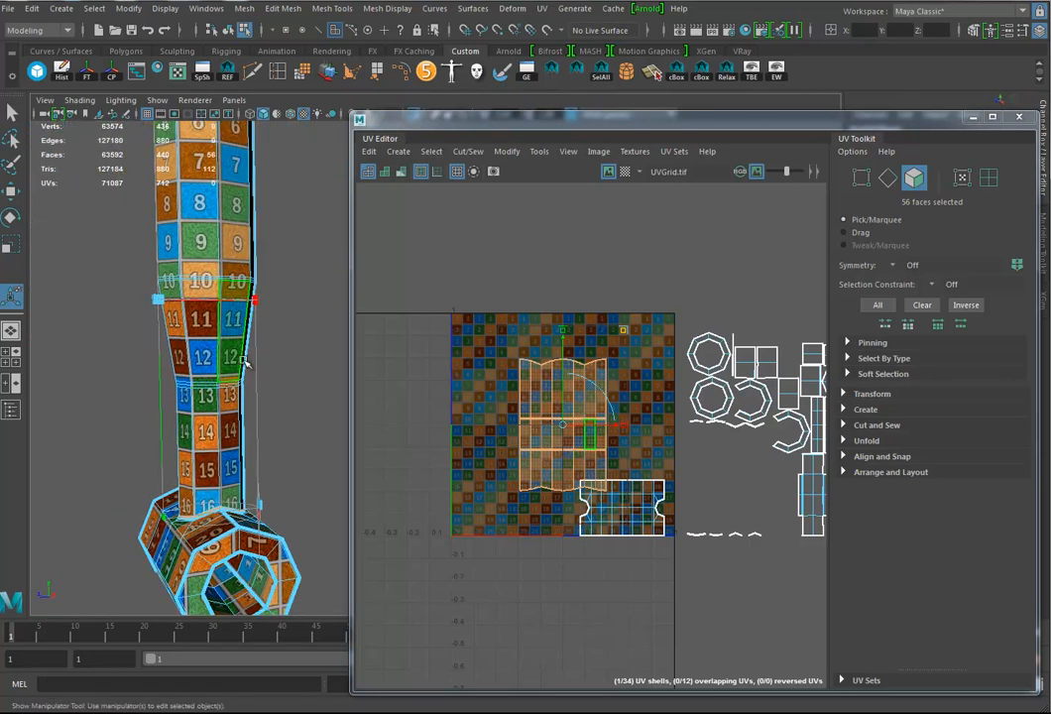
{"action": "right_click_drag", "start_coordinate": [296, 401], "coordinate": [188, 436], "text": "alt"}
{"action": "left_click_drag", "start_coordinate": [188, 436], "coordinate": [211, 401], "text": "alt"}
{"action": "middle_click_drag", "start_coordinate": [211, 402], "coordinate": [218, 414], "text": "alt"}
{"action": "left_click_drag", "start_coordinate": [212, 337], "coordinate": [204, 399], "text": "alt"}
{"action": "right_click_drag", "start_coordinate": [205, 399], "coordinate": [180, 397], "text": "alt"}
{"action": "middle_click_drag", "start_coordinate": [180, 396], "coordinate": [230, 396], "text": "alt"}
Switch back to object selection and apply a Camera-based UV projection to the whole arm segment without creating a new UV set.
{"action": "right_click_drag", "start_coordinate": [221, 307], "coordinate": [245, 297]}
{"action": "key", "text": "q"}
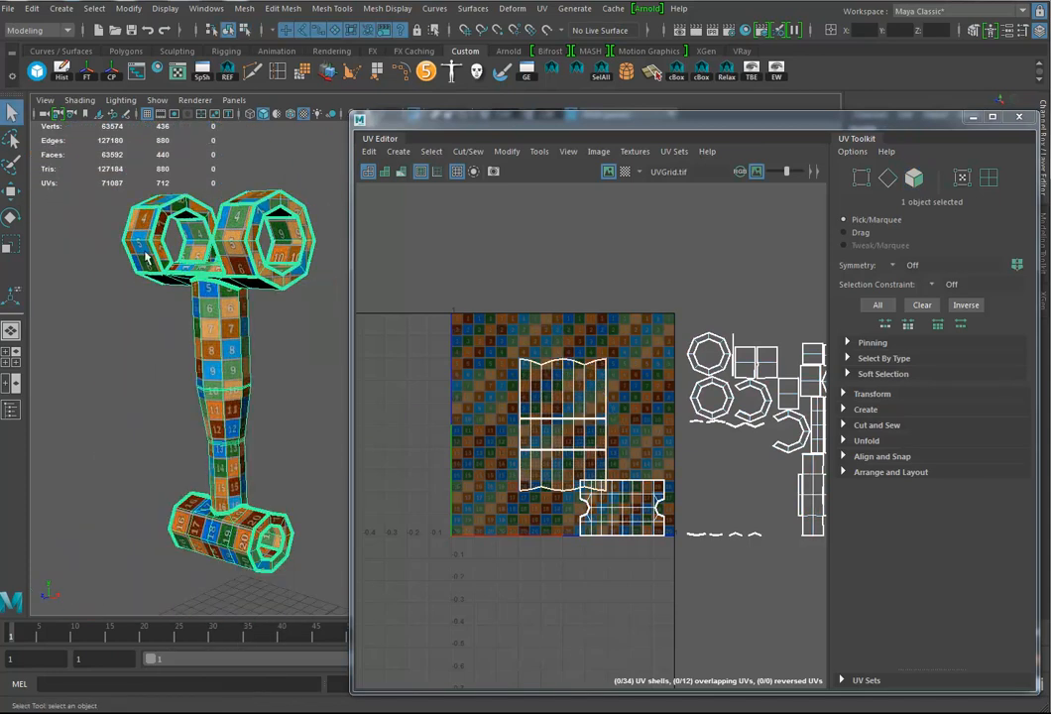
{"action": "middle_click_drag", "start_coordinate": [588, 393], "coordinate": [528, 406], "text": "alt"}
{"action": "right_click_drag", "start_coordinate": [658, 407], "coordinate": [581, 416], "text": "alt"}
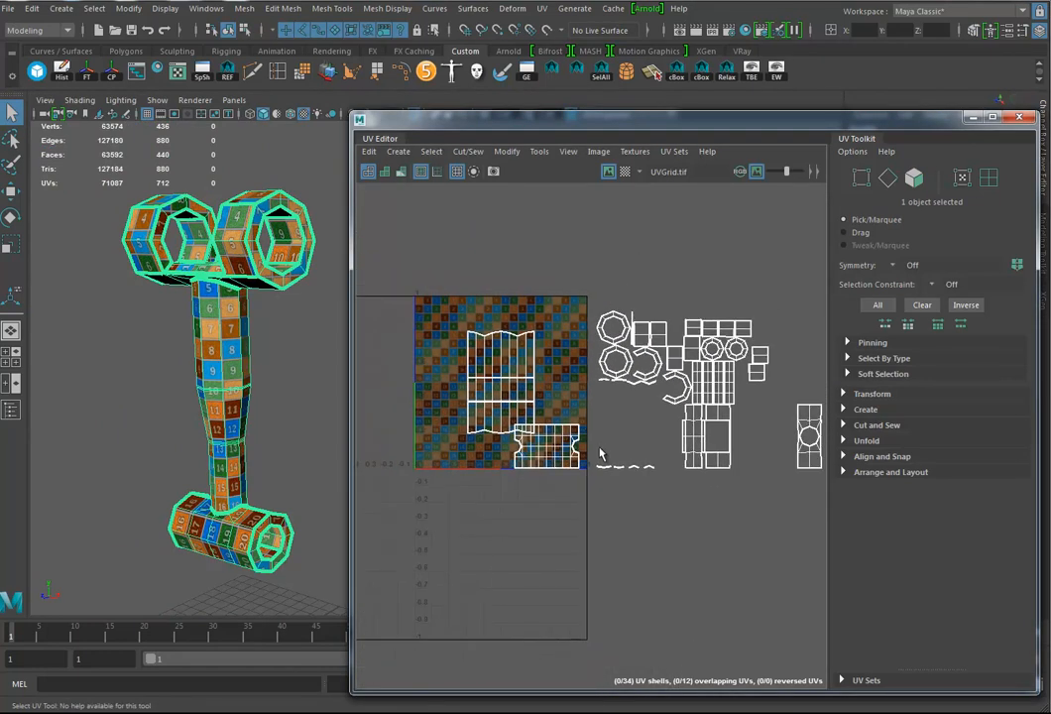
{"action": "right_click_drag", "start_coordinate": [230, 314], "coordinate": [262, 295]}
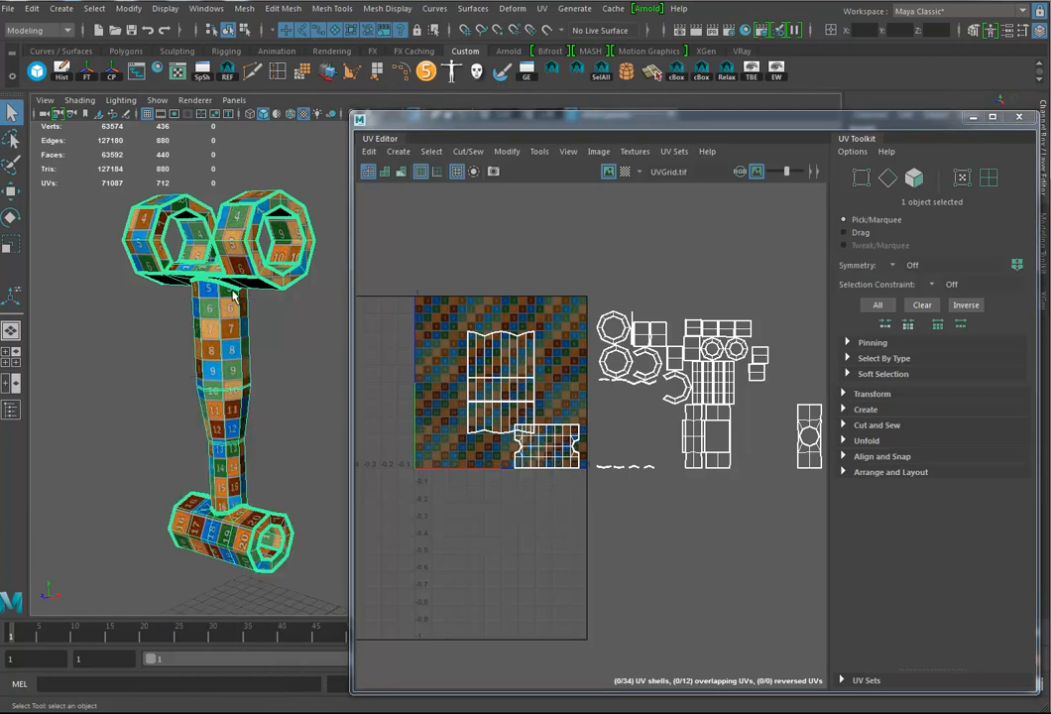
{"action": "left_click_drag", "start_coordinate": [218, 411], "coordinate": [243, 397], "text": "alt"}
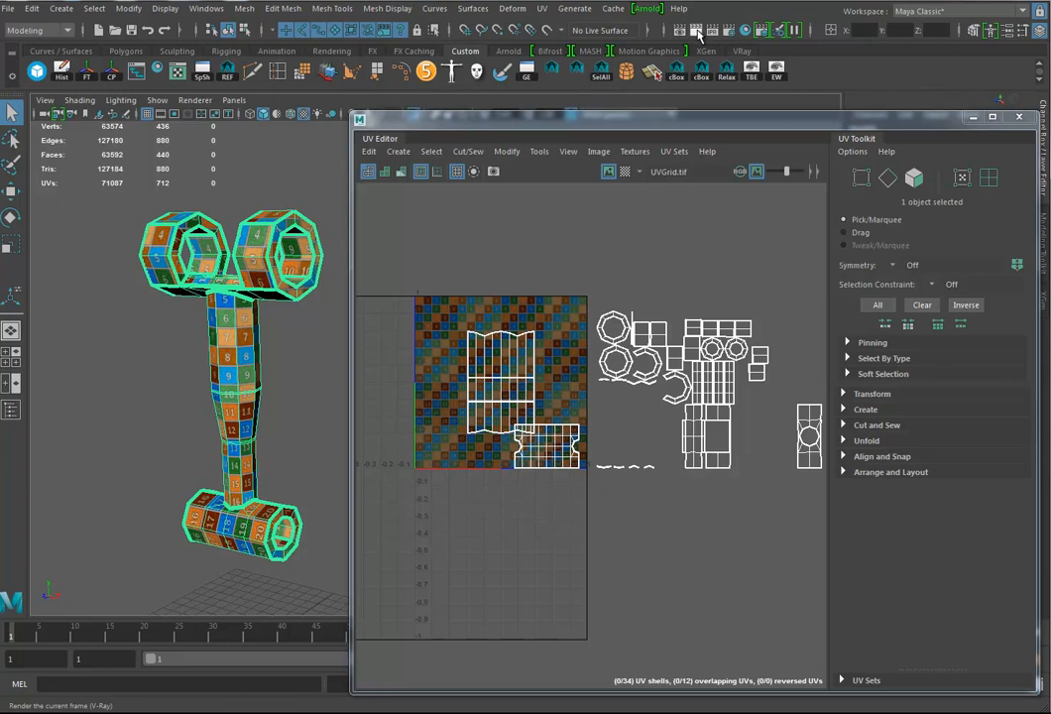
{"action": "left_click", "coordinate": [541, 9]}
{"action": "left_click", "coordinate": [669, 119]}
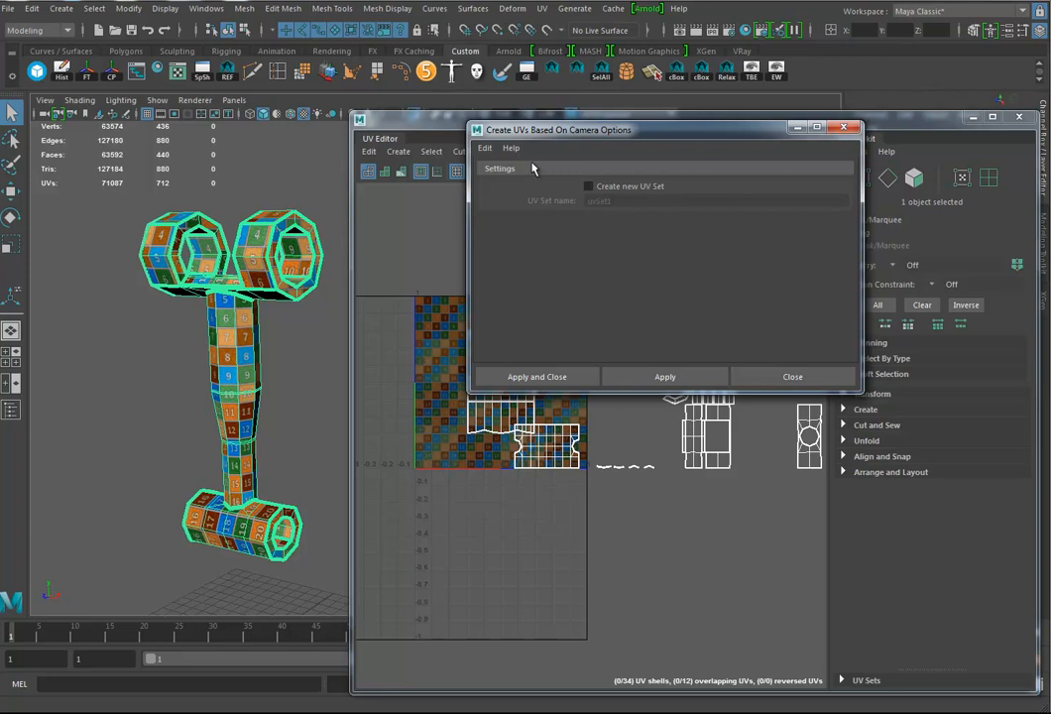
{"action": "left_click", "coordinate": [536, 376]}
Turn off the texture display and select the outer and inner rim edge loops at the near end of the lower cylinder.
{"action": "left_click_drag", "start_coordinate": [338, 460], "coordinate": [272, 314], "text": "alt"}
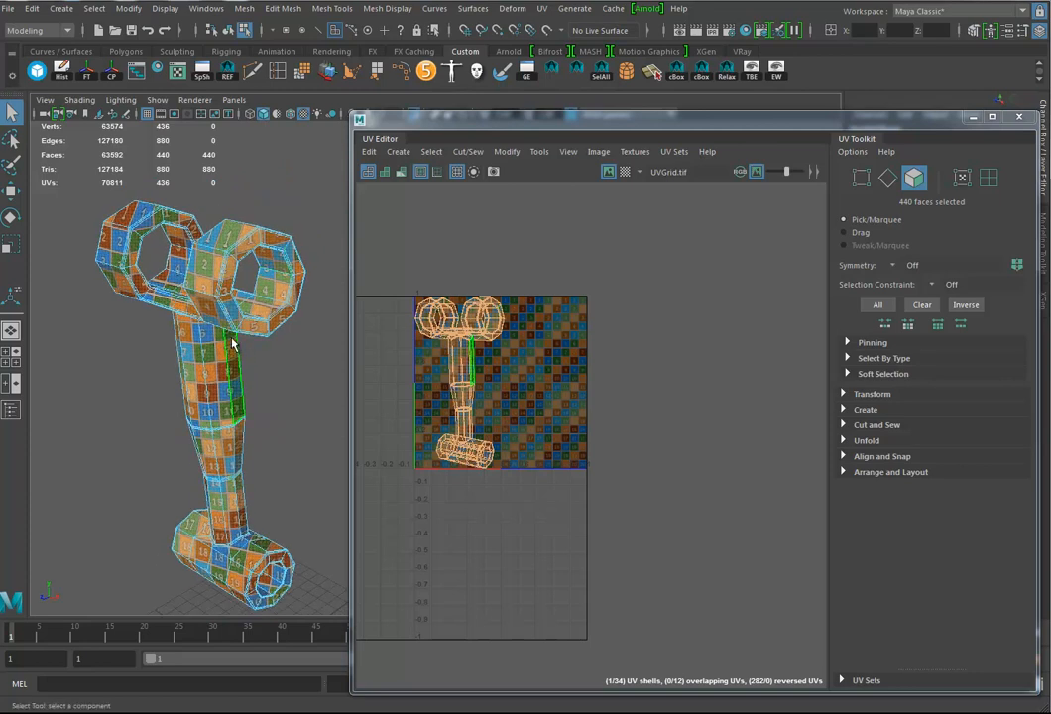
{"action": "middle_click_drag", "start_coordinate": [241, 503], "coordinate": [251, 395], "text": "alt"}
{"action": "left_click_drag", "start_coordinate": [251, 395], "coordinate": [220, 451], "text": "alt"}
{"action": "right_click_drag", "start_coordinate": [220, 451], "coordinate": [248, 491], "text": "alt"}
{"action": "middle_click_drag", "start_coordinate": [248, 492], "coordinate": [253, 399], "text": "alt"}
{"action": "left_click_drag", "start_coordinate": [253, 399], "coordinate": [234, 419], "text": "alt"}
{"action": "right_click_drag", "start_coordinate": [234, 418], "coordinate": [260, 448], "text": "alt"}
{"action": "left_click_drag", "start_coordinate": [260, 448], "coordinate": [222, 406], "text": "alt"}
{"action": "right_click_drag", "start_coordinate": [218, 377], "coordinate": [213, 319]}
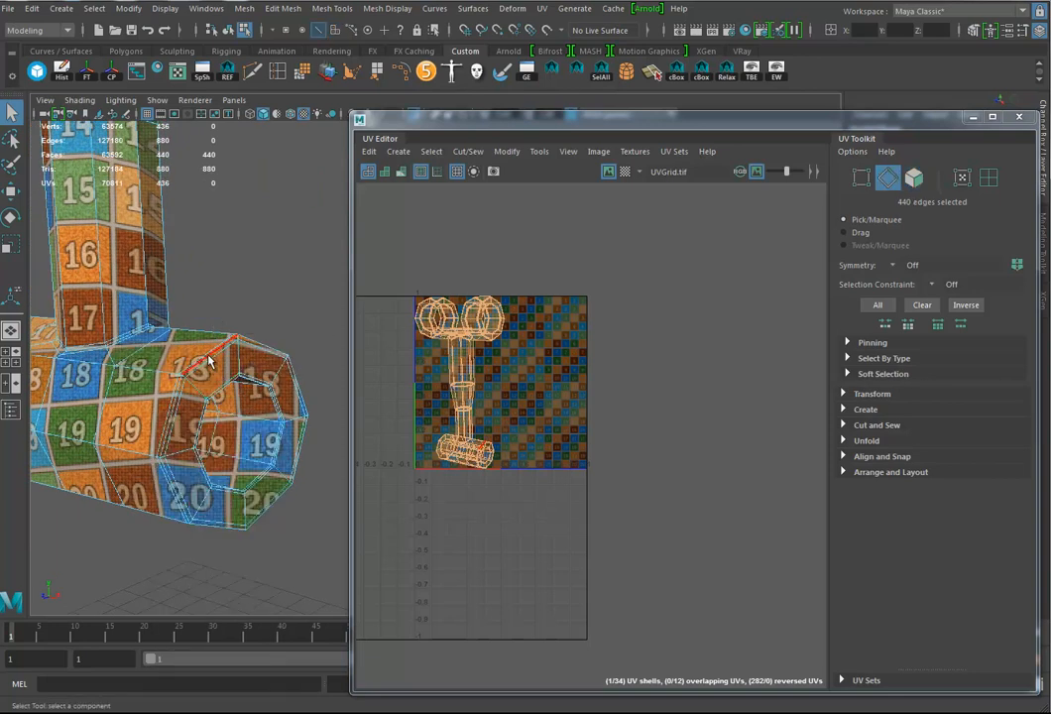
{"action": "double_click", "coordinate": [209, 361]}
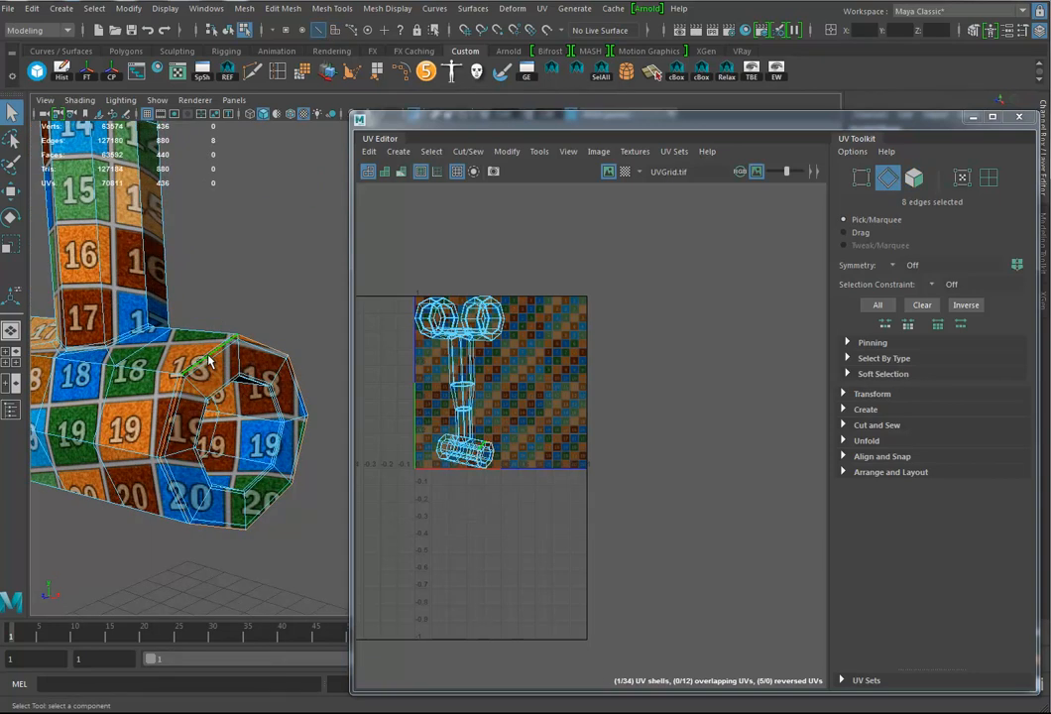
{"action": "key", "text": "5"}
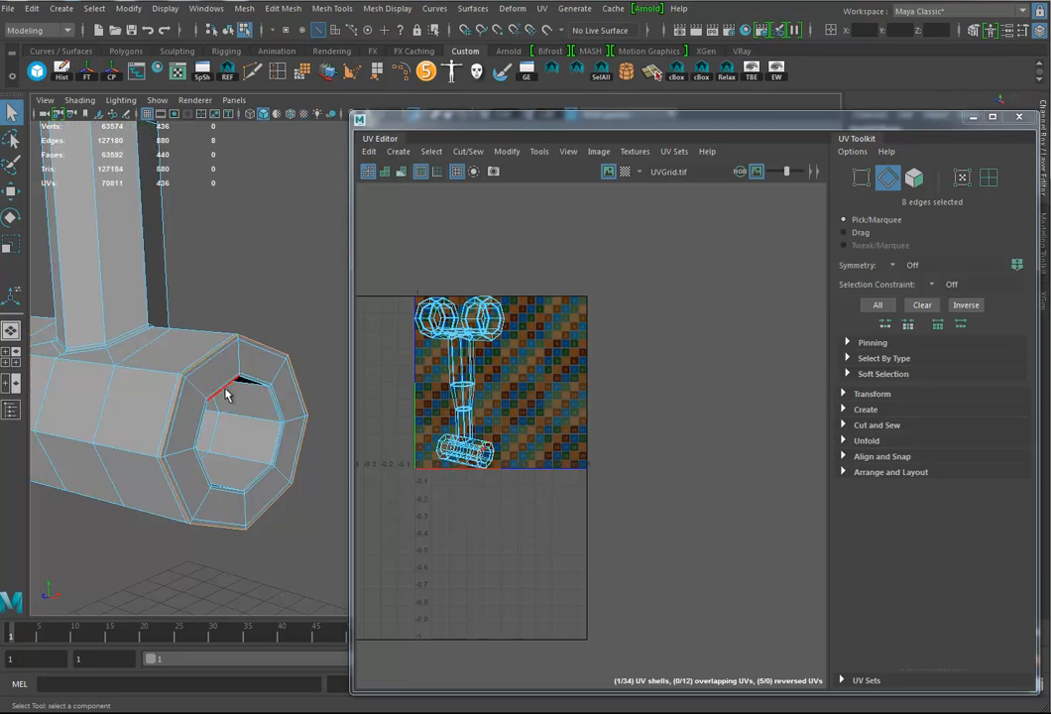
{"action": "double_click", "coordinate": [227, 390], "text": "shift"}
{"action": "mouse_move", "coordinate": [224, 399]}
{"action": "left_mouse_down", "text": "alt"}
{"action": "mouse_move", "coordinate": [238, 422]}
{"action": "mouse_move", "coordinate": [260, 406]}
{"action": "mouse_move", "coordinate": [168, 429]}
{"action": "mouse_move", "coordinate": [261, 436]}
{"action": "mouse_move", "coordinate": [188, 387]}
{"action": "mouse_move", "coordinate": [216, 385]}
{"action": "left_mouse_up", "text": "alt"}
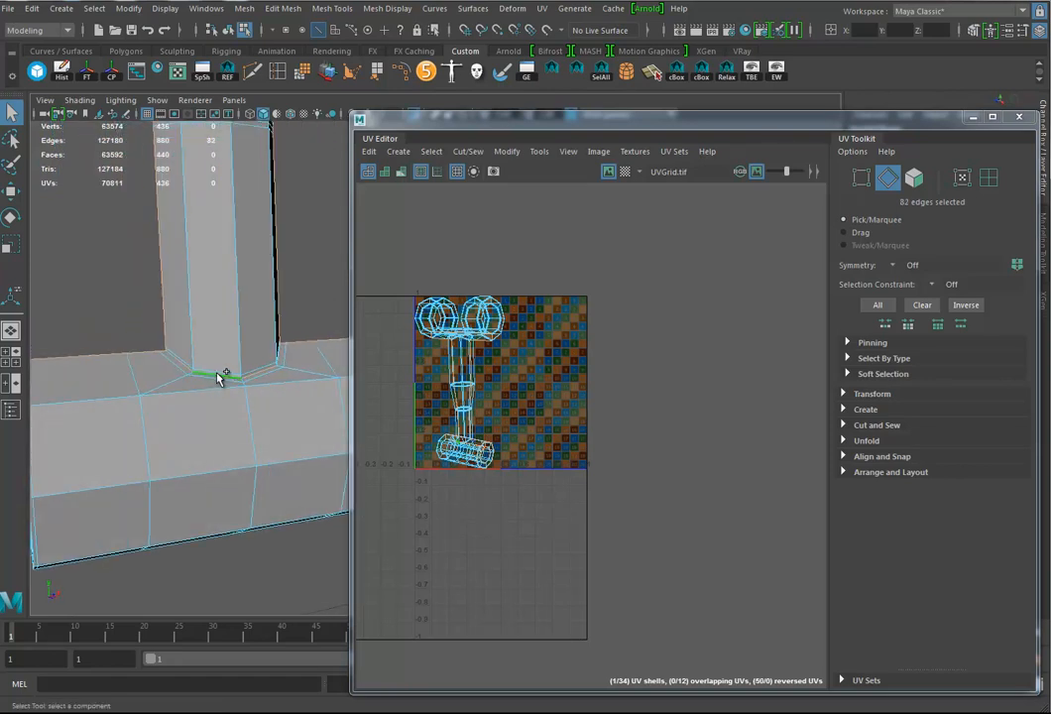
Add the outer and inner rim edge loops at the lower cylinder's other end to the selection.
{"action": "left_click_drag", "start_coordinate": [262, 424], "coordinate": [286, 401], "text": "alt"}
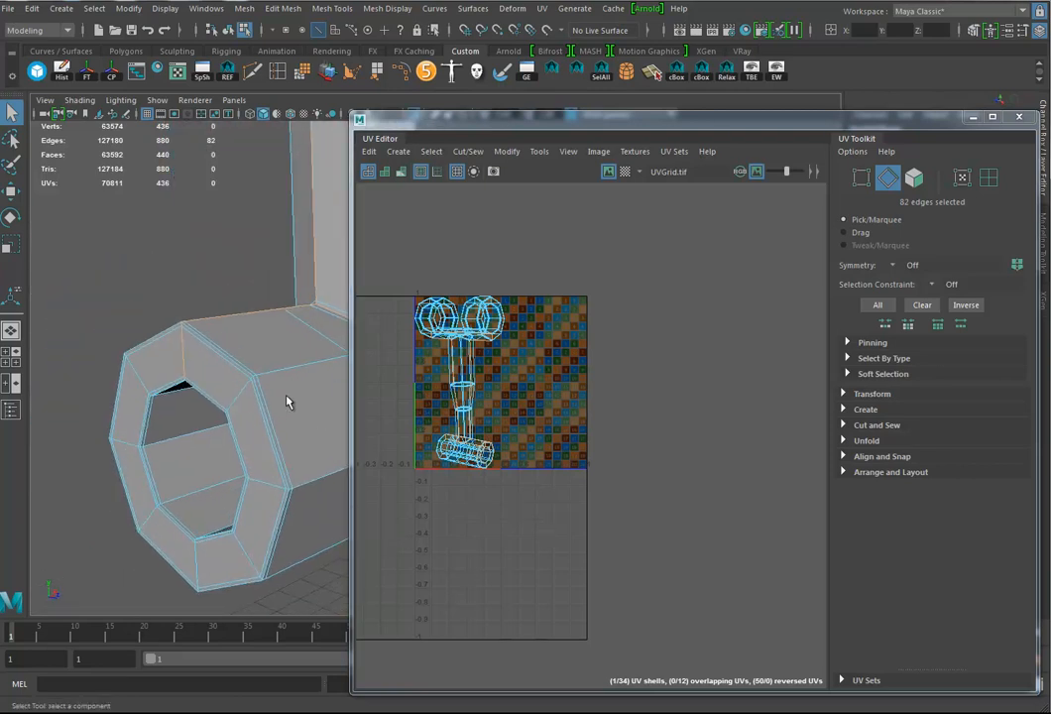
{"action": "double_click", "coordinate": [243, 365], "text": "shift"}
{"action": "double_click", "coordinate": [173, 388], "text": "shift"}
{"action": "right_click_drag", "start_coordinate": [174, 454], "coordinate": [161, 419], "text": "alt"}
{"action": "left_click_drag", "start_coordinate": [162, 418], "coordinate": [141, 457], "text": "alt"}
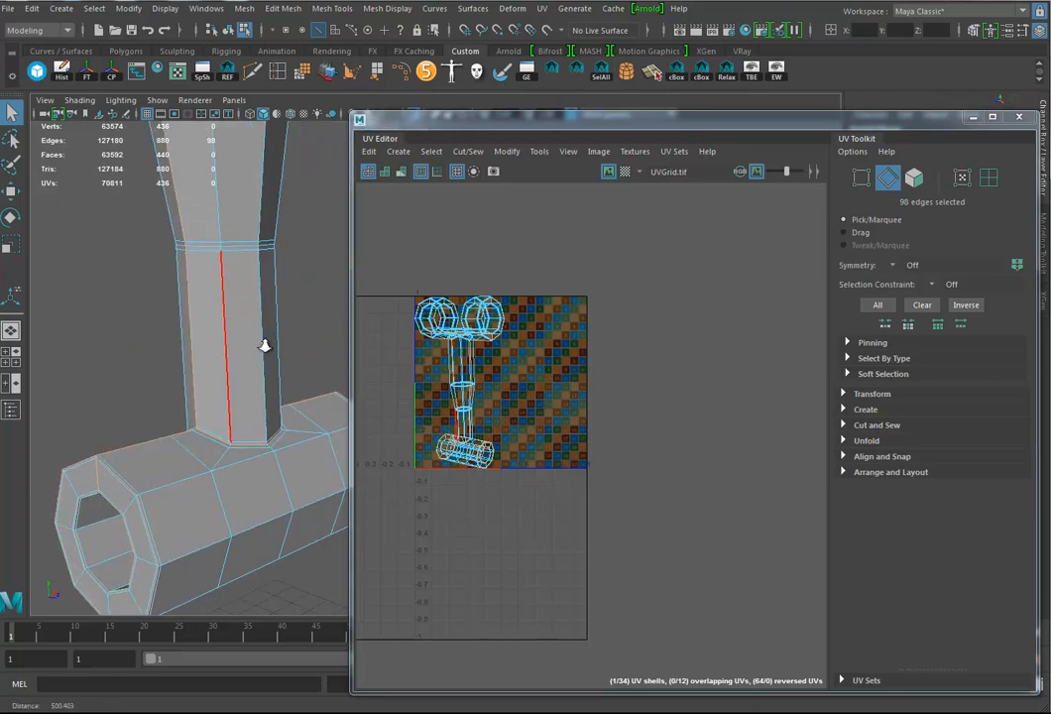
Add the edge loop around the shaft's upper end and the loop along the upper bracket and ring rim to the selection.
{"action": "middle_click_drag", "start_coordinate": [265, 347], "coordinate": [172, 446], "text": "alt"}
{"action": "right_click_drag", "start_coordinate": [171, 446], "coordinate": [237, 374], "text": "alt"}
{"action": "left_click_drag", "start_coordinate": [237, 373], "coordinate": [257, 455], "text": "alt"}
{"action": "double_click", "coordinate": [227, 303], "text": "shift"}
{"action": "right_click_drag", "start_coordinate": [257, 455], "coordinate": [261, 455], "text": "alt"}
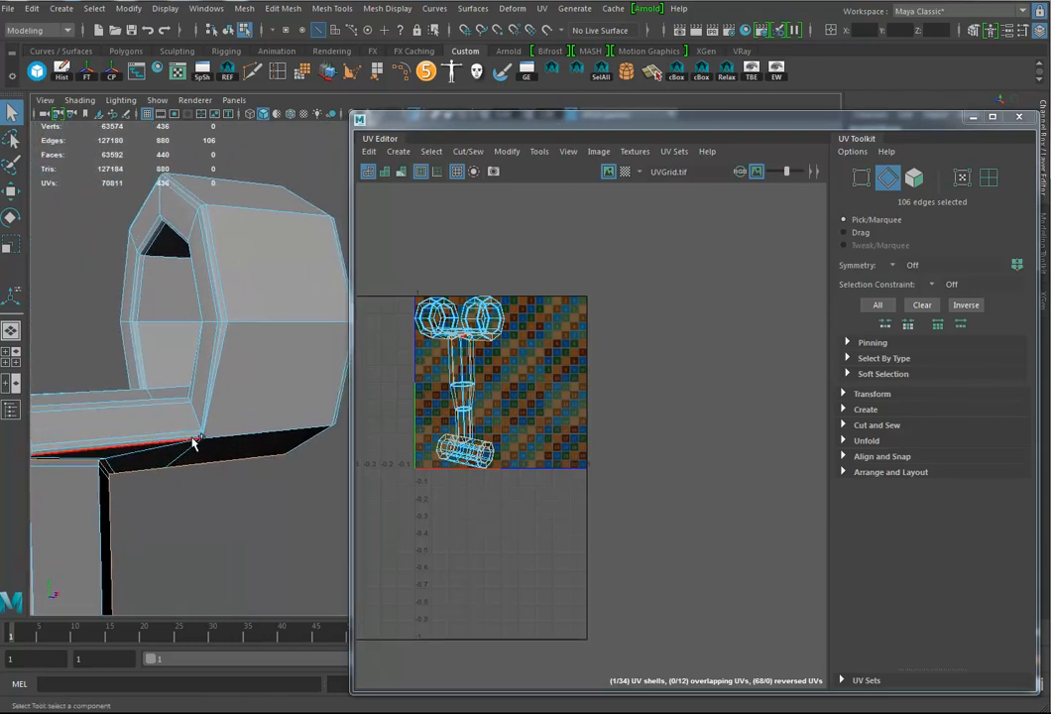
{"action": "double_click", "coordinate": [191, 434], "text": "shift"}
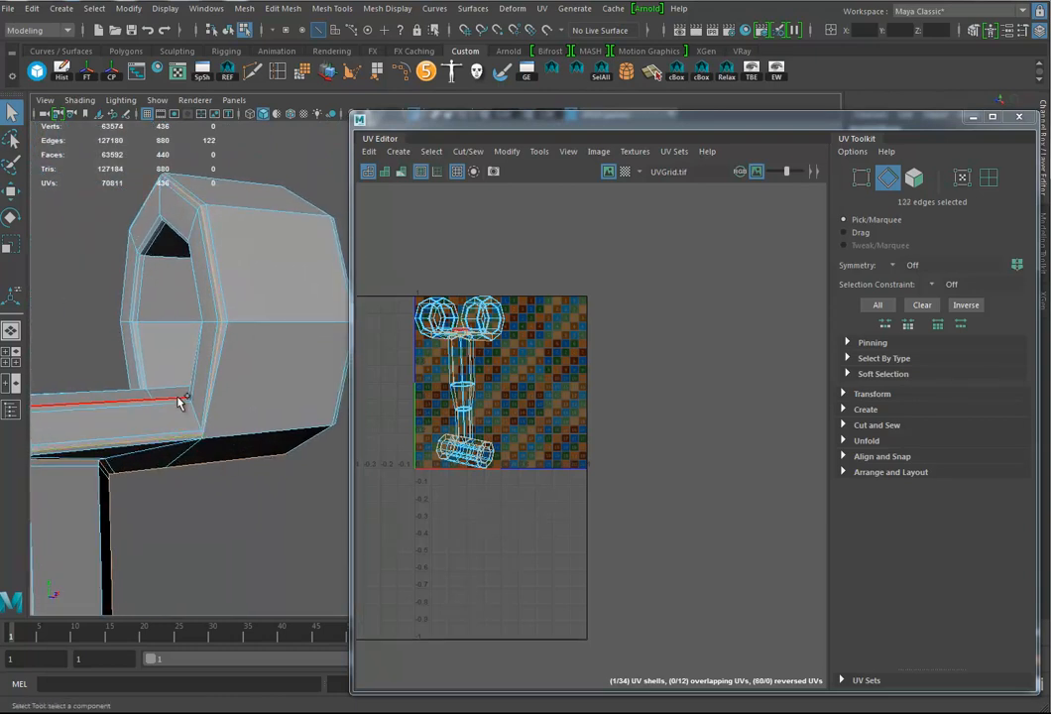
{"action": "left_click_drag", "start_coordinate": [179, 401], "coordinate": [198, 458], "text": "alt"}
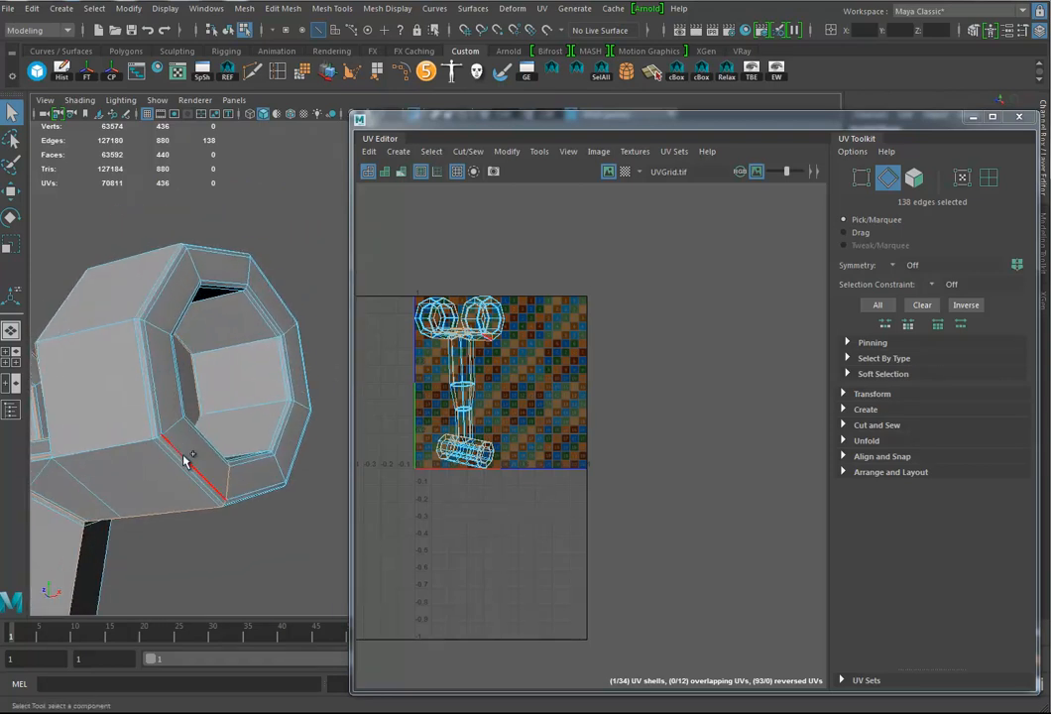
Add the rim edge loops on the outer ends of the two upper rings to the selection.
{"action": "double_click", "coordinate": [258, 457], "text": "shift"}
{"action": "left_click_drag", "start_coordinate": [257, 453], "coordinate": [210, 457], "text": "alt"}
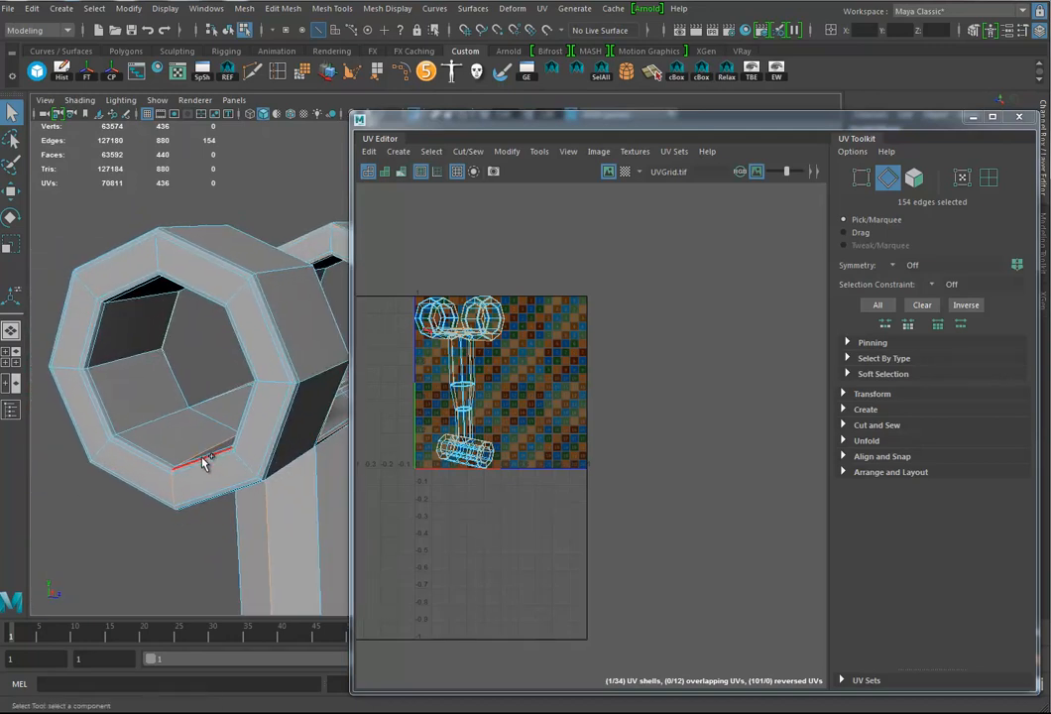
{"action": "double_click", "coordinate": [203, 462], "text": "shift"}
{"action": "left_click_drag", "start_coordinate": [213, 495], "coordinate": [190, 397], "text": "alt"}
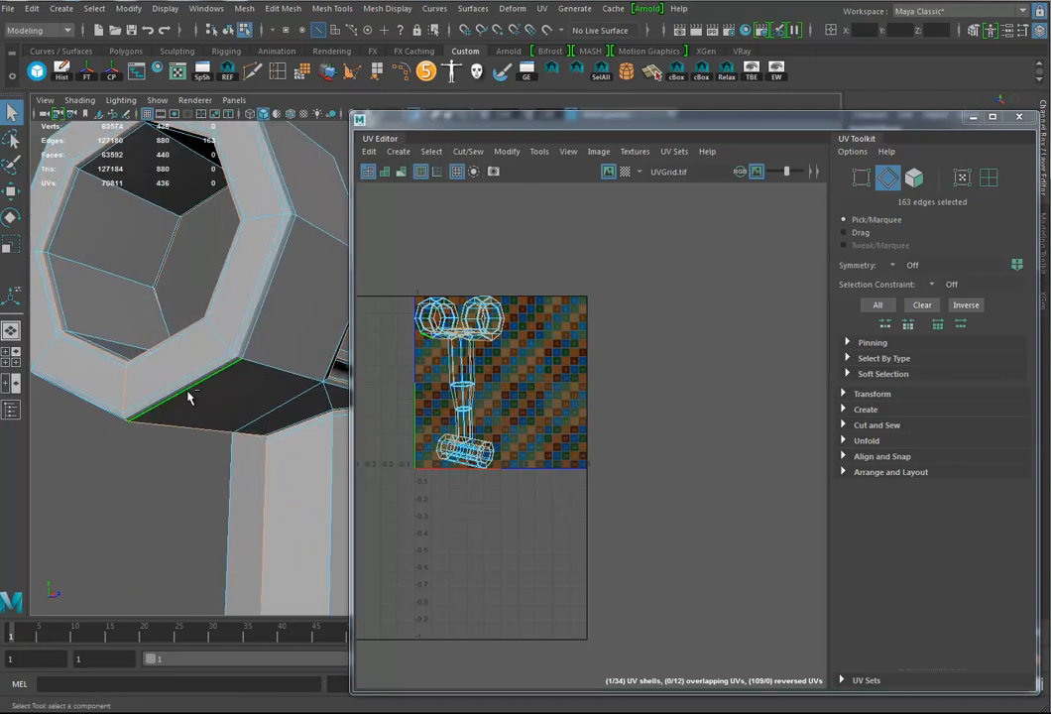
{"action": "left_click", "coordinate": [188, 393], "text": "ctrl"}
{"action": "key", "text": "ctrl+z"}
{"action": "double_click", "coordinate": [175, 394], "text": "shift"}
Add the remaining seam edges on the upper bracket and rings to the selection.
{"action": "scroll", "coordinate": [138, 393], "scroll_direction": "down", "scroll_amount": 3}
{"action": "left_click_drag", "start_coordinate": [139, 394], "coordinate": [205, 421], "text": "alt"}
{"action": "double_click", "coordinate": [205, 418], "text": "shift"}
{"action": "middle_click_drag", "start_coordinate": [282, 431], "coordinate": [77, 466], "text": "alt"}
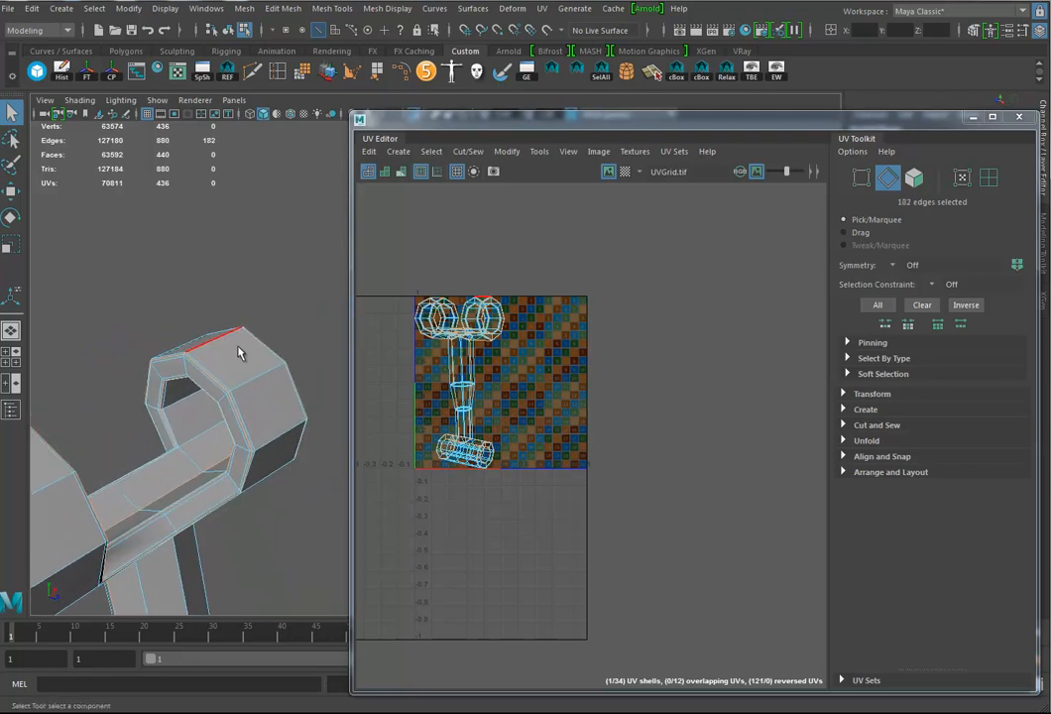
{"action": "left_click_drag", "start_coordinate": [229, 340], "coordinate": [180, 367], "text": "alt"}
Finish the seam selection on the upper rings and cut the UVs along all selected edges.
{"action": "left_click_drag", "start_coordinate": [247, 438], "coordinate": [263, 482], "text": "alt"}
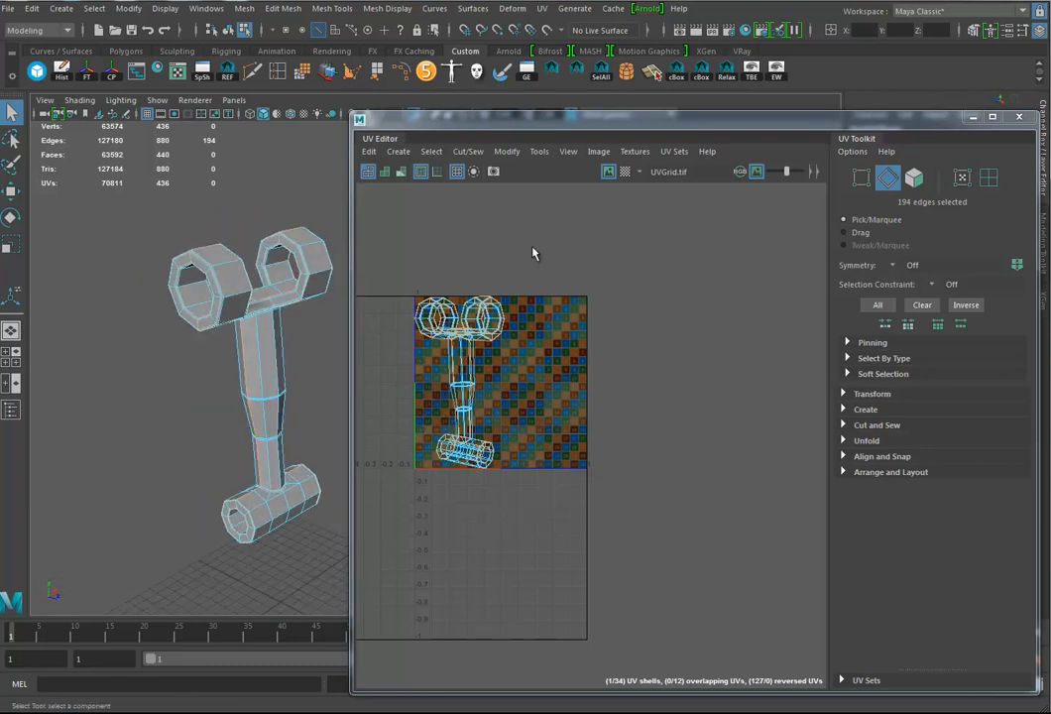
{"action": "left_click", "coordinate": [468, 151]}
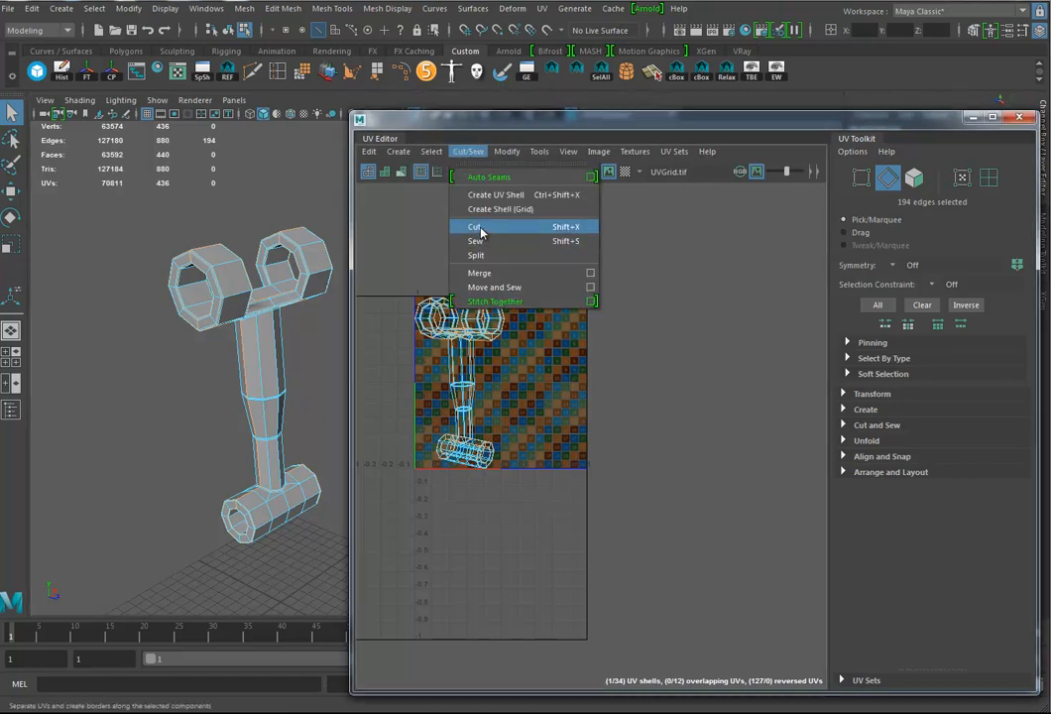
{"action": "left_click", "coordinate": [475, 227]}
Select all of the arm segment's UVs and unfold them with the Unfold3D method, 1 iteration and packing enabled.
{"action": "left_click_drag", "start_coordinate": [286, 425], "coordinate": [268, 400], "text": "alt"}
{"action": "right_click_drag", "start_coordinate": [442, 340], "coordinate": [506, 343]}
{"action": "left_click_drag", "start_coordinate": [401, 287], "coordinate": [572, 636]}
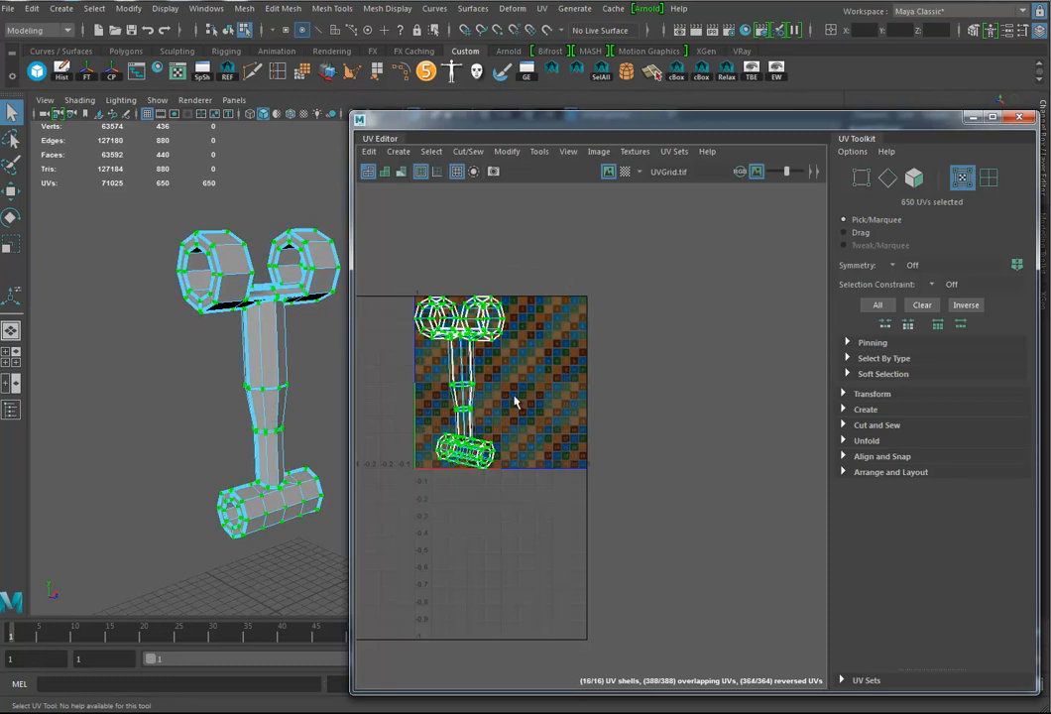
{"action": "left_click", "coordinate": [506, 151]}
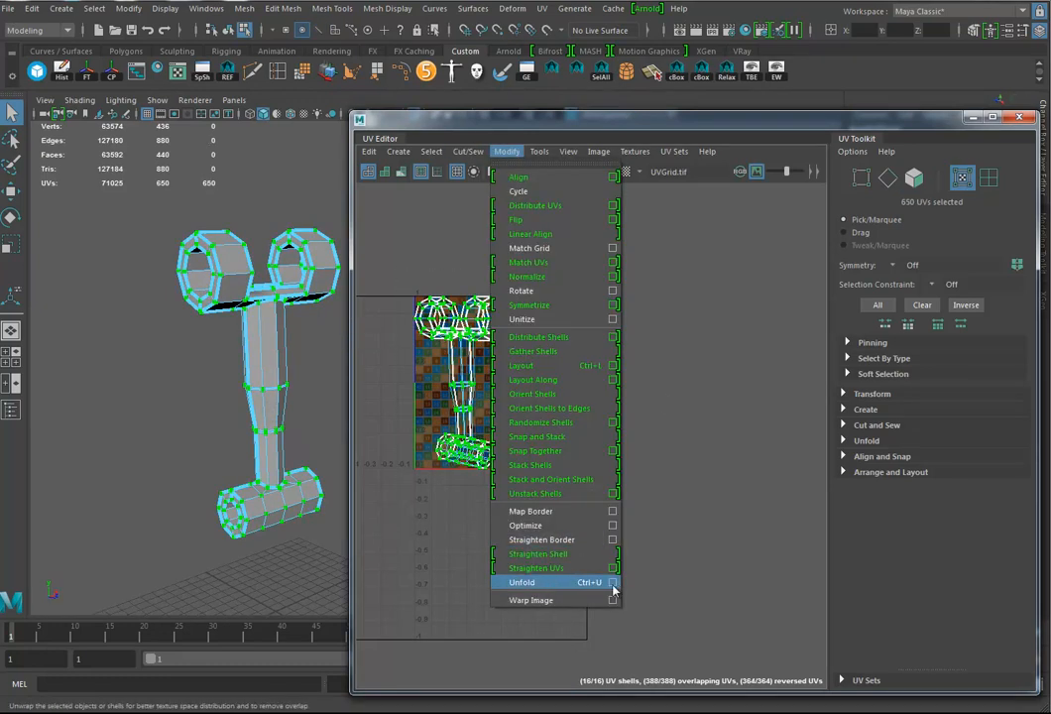
{"action": "left_click", "coordinate": [612, 583]}
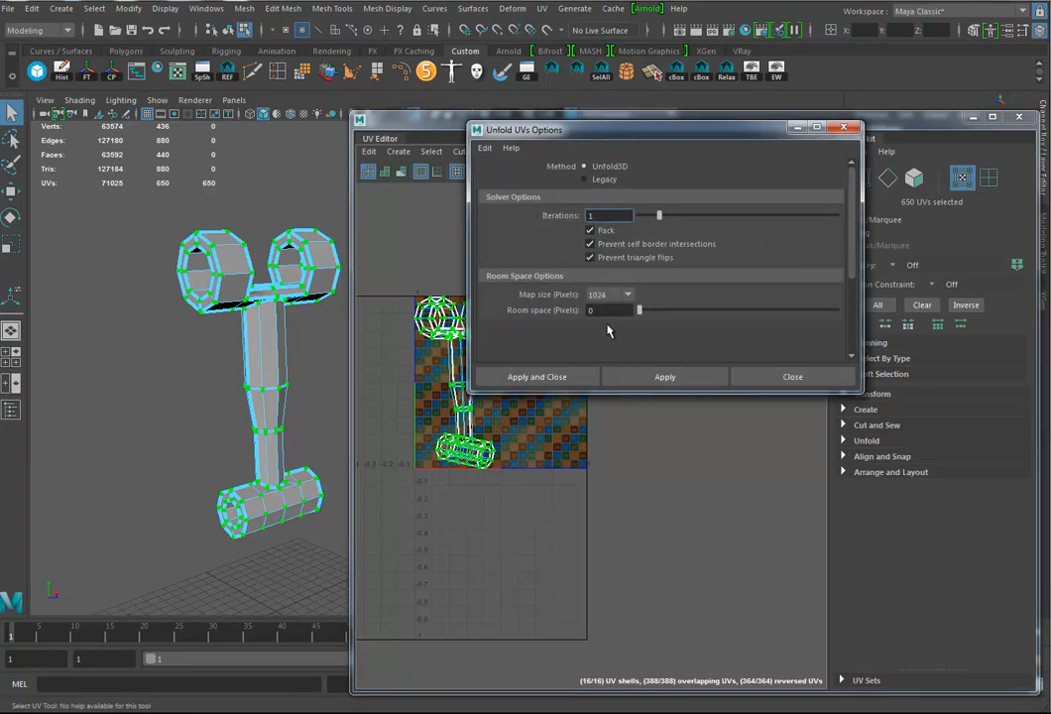
{"action": "left_click", "coordinate": [551, 377]}
Select the open end edges of the larger half-ring shell near the UV tile's upper right and move and sew them into a full ring.
{"action": "scroll", "coordinate": [551, 521], "scroll_direction": "up", "scroll_amount": 5}
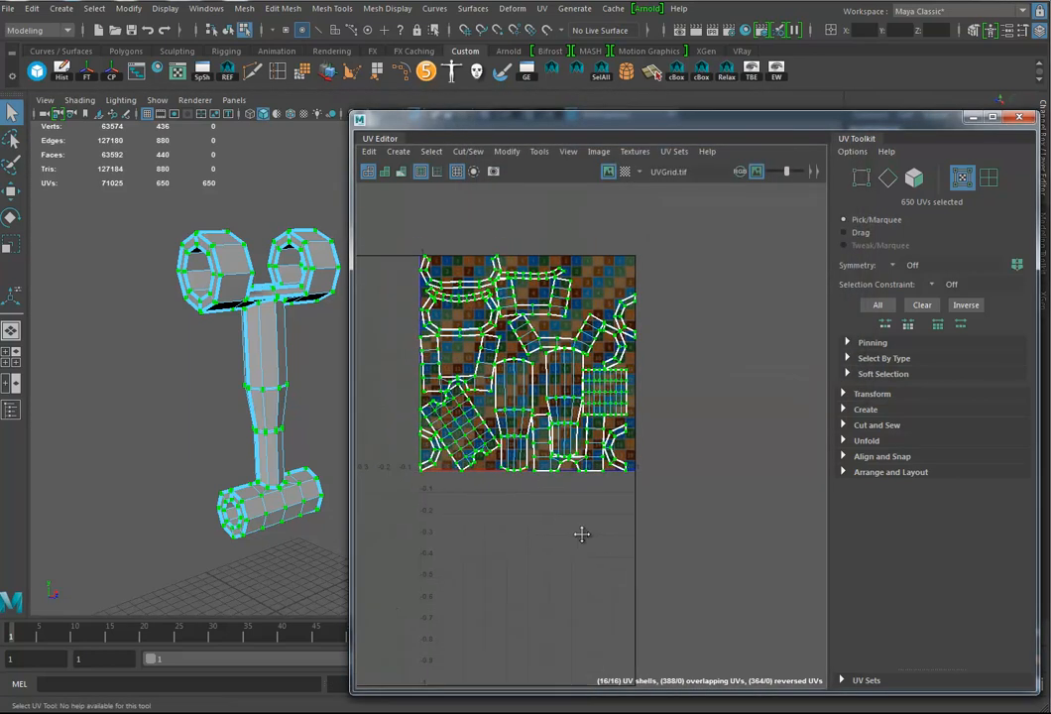
{"action": "middle_click_drag", "start_coordinate": [571, 556], "coordinate": [553, 607], "text": "alt"}
{"action": "middle_click_drag", "start_coordinate": [482, 371], "coordinate": [527, 346], "text": "alt"}
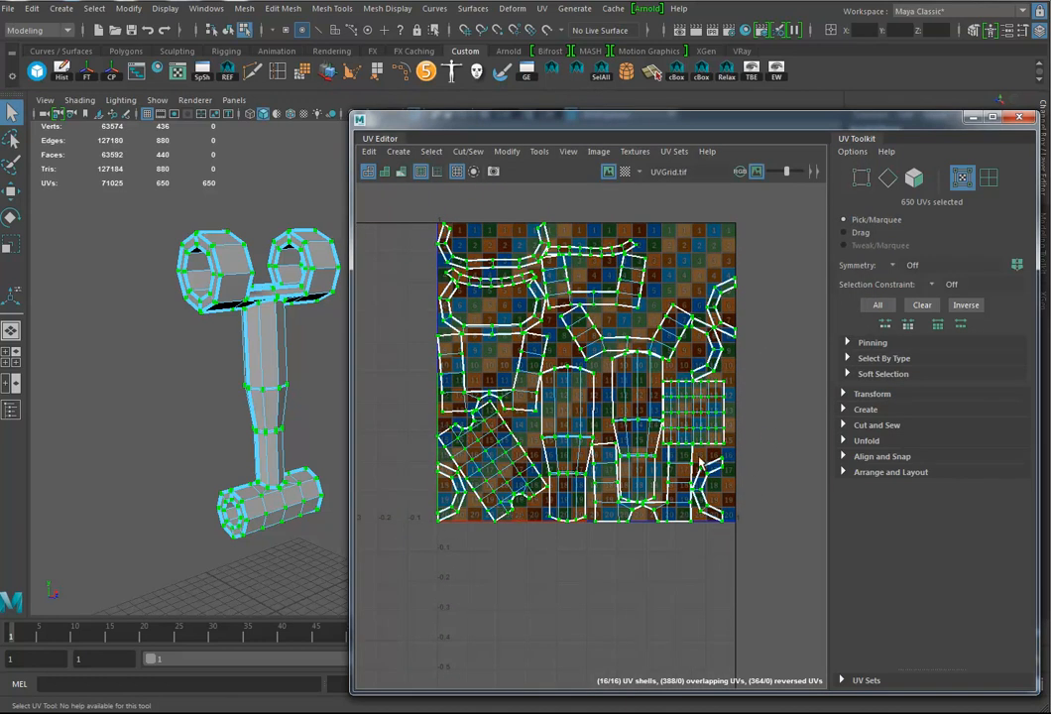
{"action": "middle_click_drag", "start_coordinate": [731, 458], "coordinate": [680, 491], "text": "alt"}
{"action": "middle_click_drag", "start_coordinate": [624, 462], "coordinate": [653, 454], "text": "alt"}
{"action": "scroll", "coordinate": [599, 478], "scroll_direction": "down", "scroll_amount": 1}
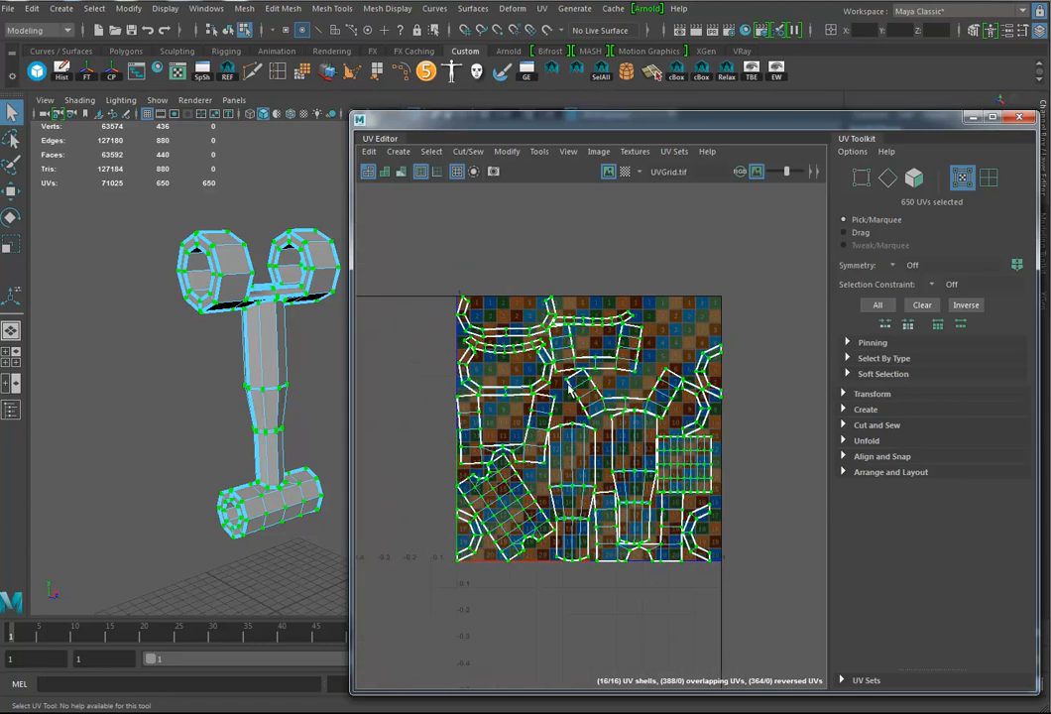
{"action": "scroll", "coordinate": [662, 466], "scroll_direction": "up", "scroll_amount": 5}
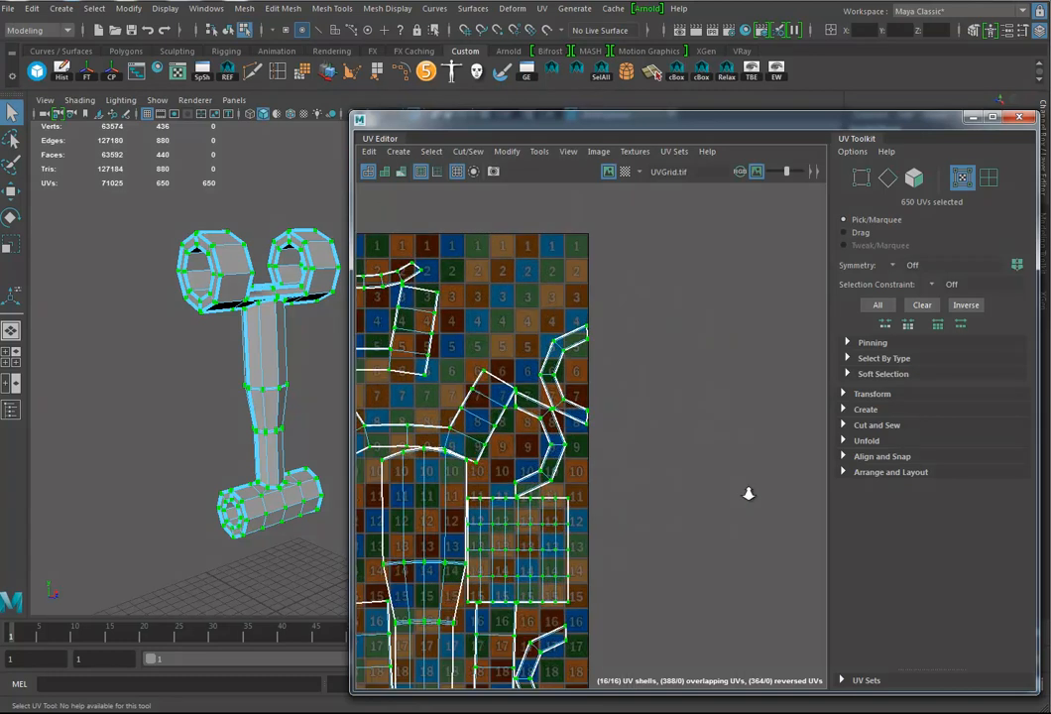
{"action": "middle_click_drag", "start_coordinate": [616, 459], "coordinate": [618, 486], "text": "alt"}
{"action": "scroll", "coordinate": [595, 325], "scroll_direction": "up", "scroll_amount": 2}
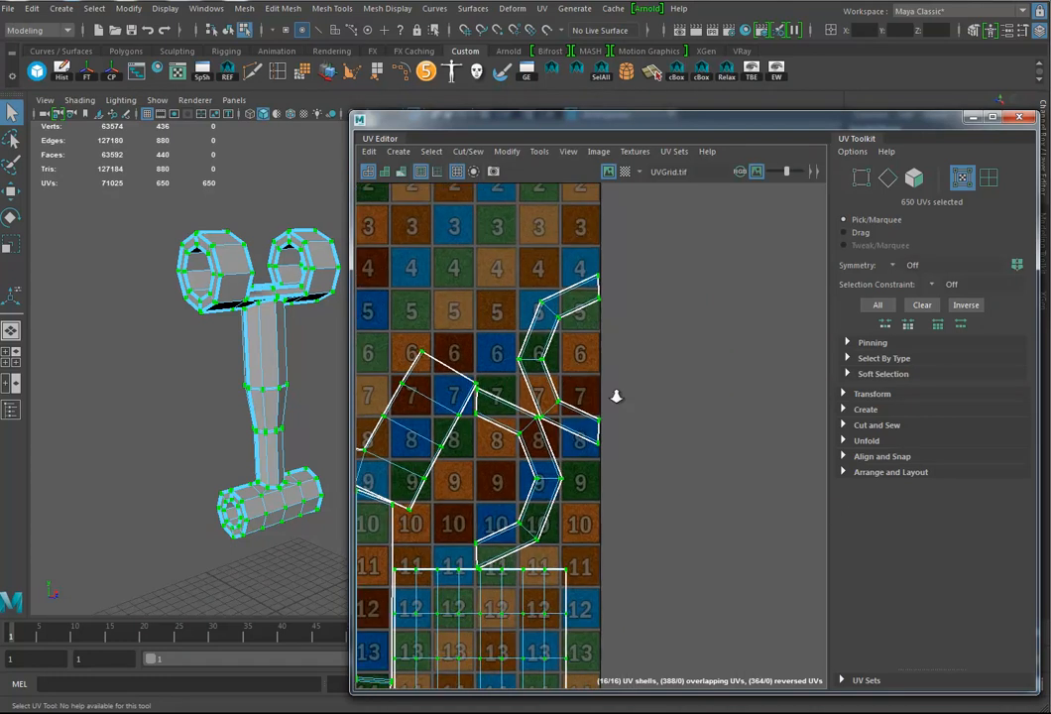
{"action": "right_click_drag", "start_coordinate": [557, 322], "coordinate": [557, 267]}
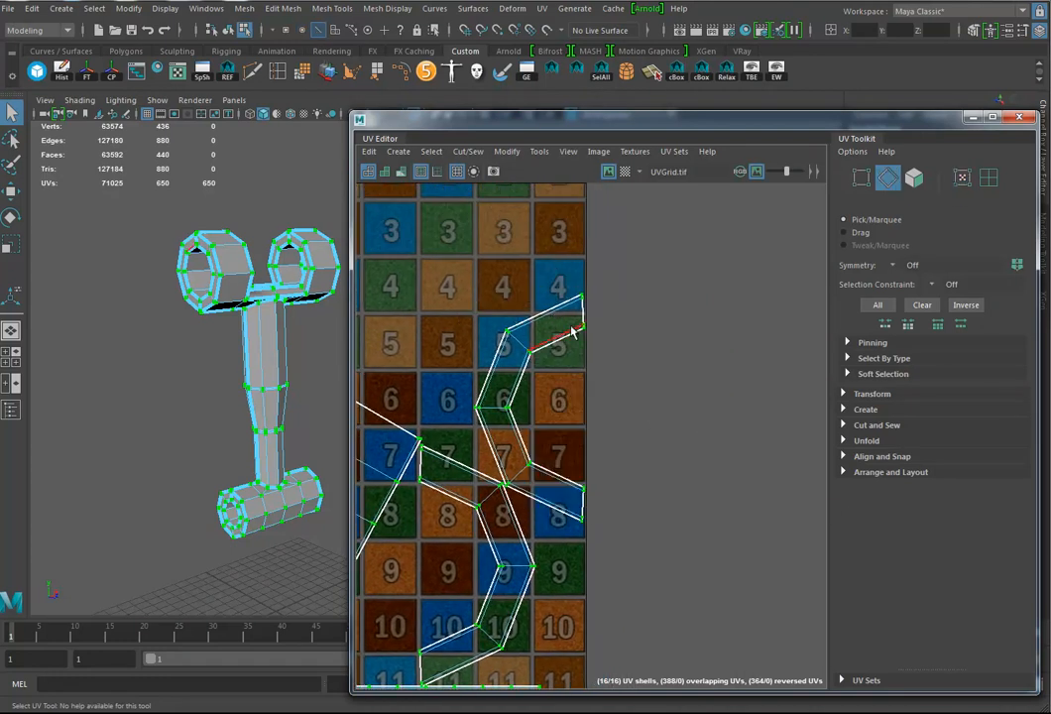
{"action": "left_click_drag", "start_coordinate": [593, 345], "coordinate": [595, 349]}
{"action": "left_click_drag", "start_coordinate": [595, 479], "coordinate": [566, 528], "text": "shift"}
{"action": "left_click_drag", "start_coordinate": [541, 250], "coordinate": [555, 368], "text": "ctrl"}
{"action": "right_click_drag", "start_coordinate": [570, 335], "coordinate": [583, 312], "text": "shift"}
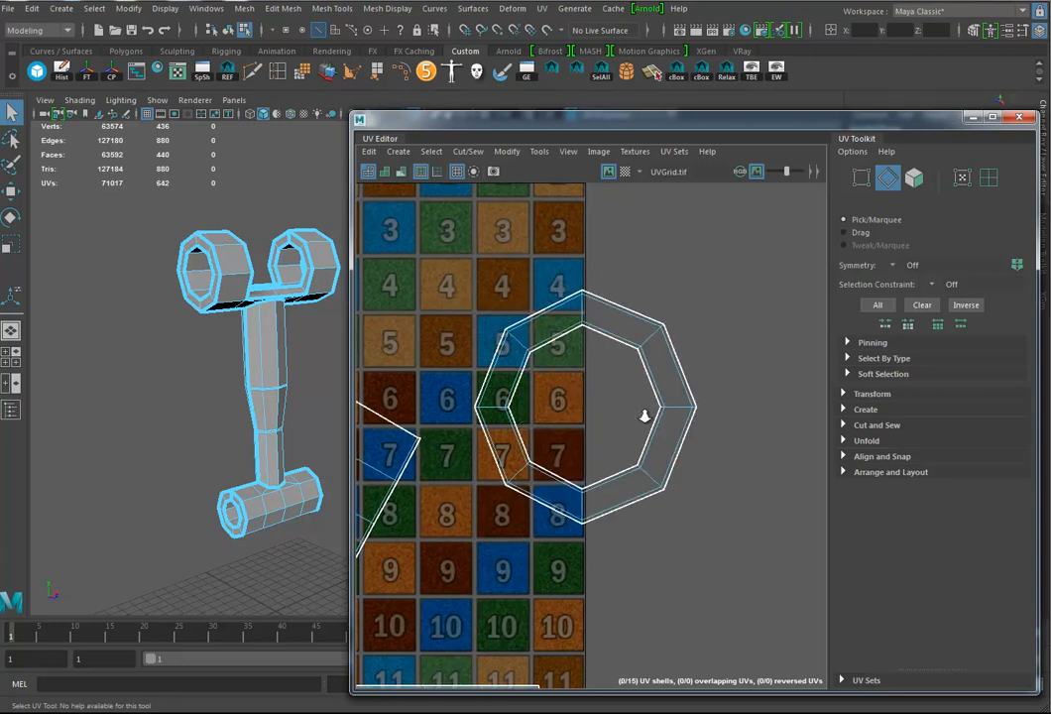
Move and sew the open end edges of the half-ring shell at the UV tile's lower right corner into a full ring.
{"action": "right_click_drag", "start_coordinate": [650, 423], "coordinate": [482, 422], "text": "alt"}
{"action": "middle_click_drag", "start_coordinate": [615, 519], "coordinate": [708, 379], "text": "alt"}
{"action": "right_click_drag", "start_coordinate": [709, 379], "coordinate": [328, 413], "text": "alt"}
{"action": "middle_click_drag", "start_coordinate": [600, 528], "coordinate": [754, 409], "text": "alt"}
{"action": "middle_click_drag", "start_coordinate": [441, 483], "coordinate": [479, 515], "text": "alt"}
{"action": "right_click_drag", "start_coordinate": [479, 513], "coordinate": [538, 508], "text": "alt"}
{"action": "middle_click_drag", "start_coordinate": [537, 508], "coordinate": [532, 494], "text": "alt"}
{"action": "left_click_drag", "start_coordinate": [474, 409], "coordinate": [520, 523]}
{"action": "left_click_drag", "start_coordinate": [523, 409], "coordinate": [510, 544], "text": "ctrl"}
{"action": "right_click_drag", "start_coordinate": [516, 492], "coordinate": [513, 447], "text": "shift"}
Select the upper radial edge on the lower cylinder's end ring to locate its matching UV shell.
{"action": "scroll", "coordinate": [446, 466], "scroll_direction": "down", "scroll_amount": 5}
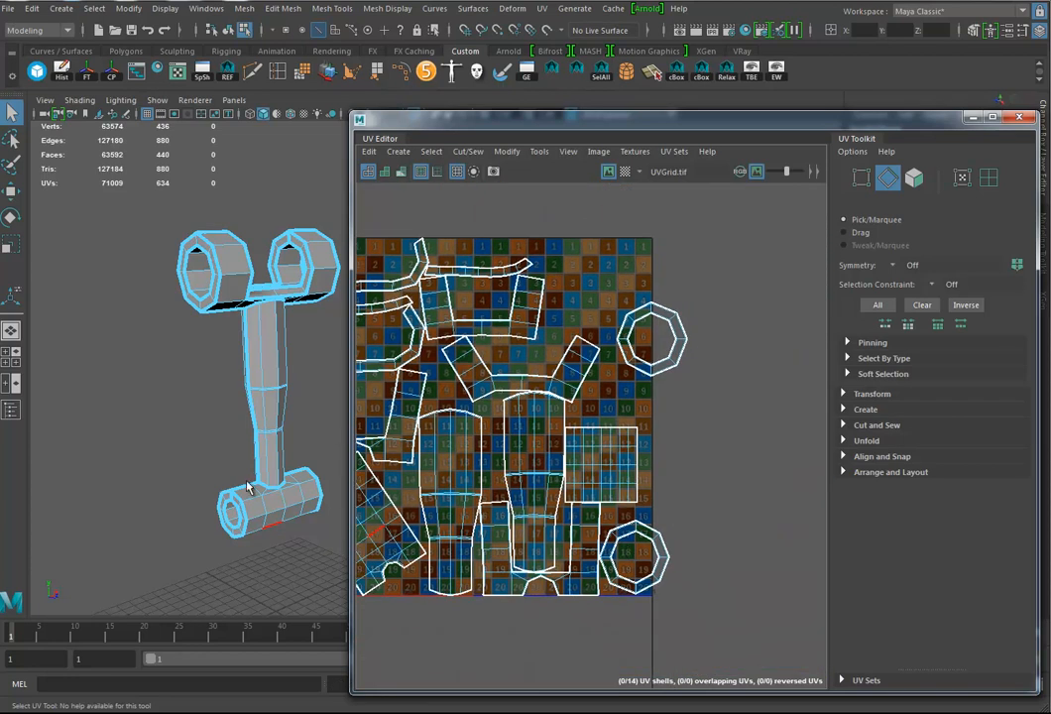
{"action": "middle_click_drag", "start_coordinate": [407, 506], "coordinate": [632, 479], "text": "alt"}
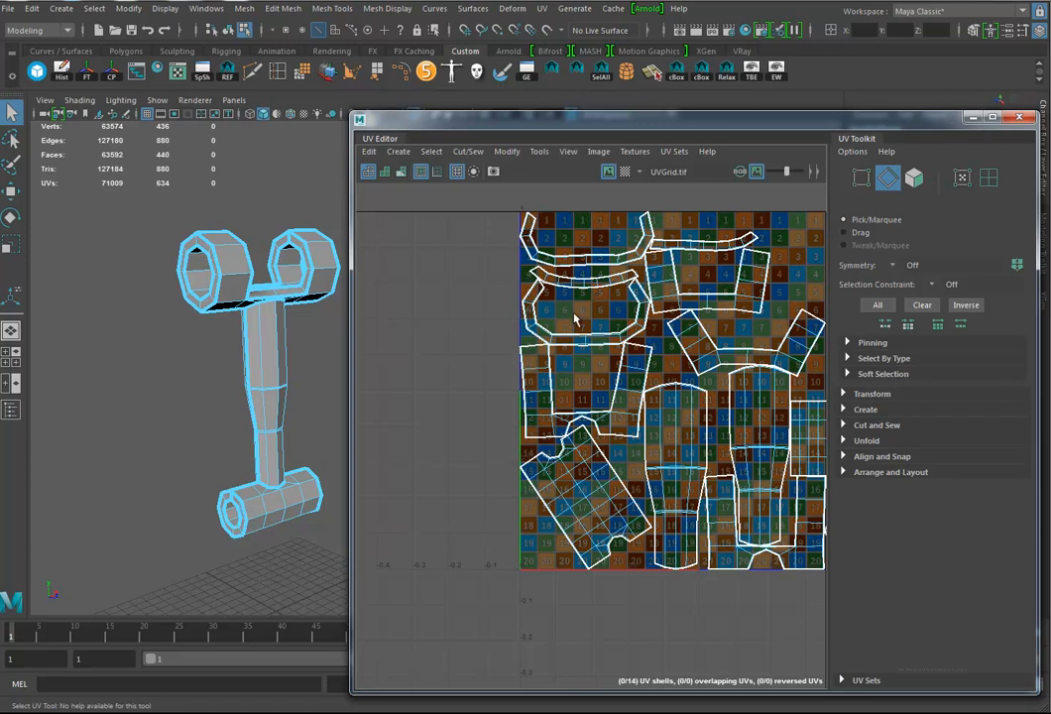
{"action": "middle_click_drag", "start_coordinate": [679, 417], "coordinate": [646, 440], "text": "alt"}
{"action": "left_click_drag", "start_coordinate": [296, 482], "coordinate": [338, 434], "text": "alt"}
{"action": "middle_click_drag", "start_coordinate": [223, 532], "coordinate": [262, 431], "text": "alt"}
{"action": "right_click_drag", "start_coordinate": [262, 431], "coordinate": [409, 440], "text": "alt"}
{"action": "middle_click_drag", "start_coordinate": [159, 523], "coordinate": [276, 407], "text": "alt"}
{"action": "right_click_drag", "start_coordinate": [277, 408], "coordinate": [362, 417], "text": "alt"}
{"action": "middle_click_drag", "start_coordinate": [197, 436], "coordinate": [324, 428], "text": "alt"}
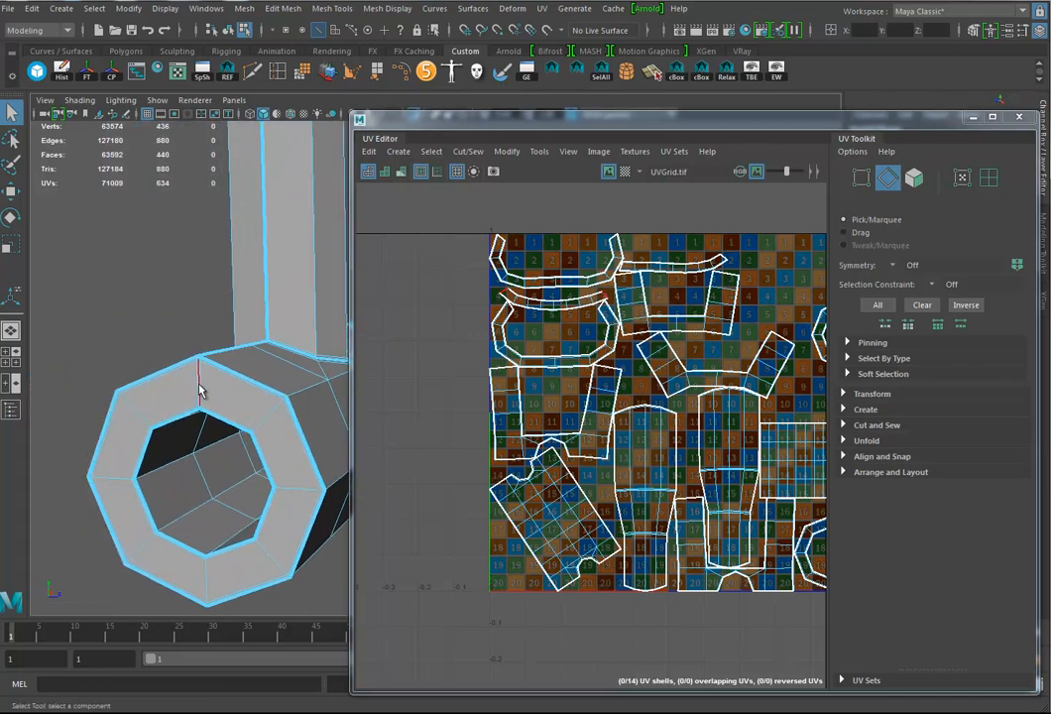
{"action": "middle_click_drag", "start_coordinate": [688, 443], "coordinate": [577, 451], "text": "alt"}
Try moving the selected end-ring edge in the UV layout, and undo the move.
{"action": "key", "text": "w"}
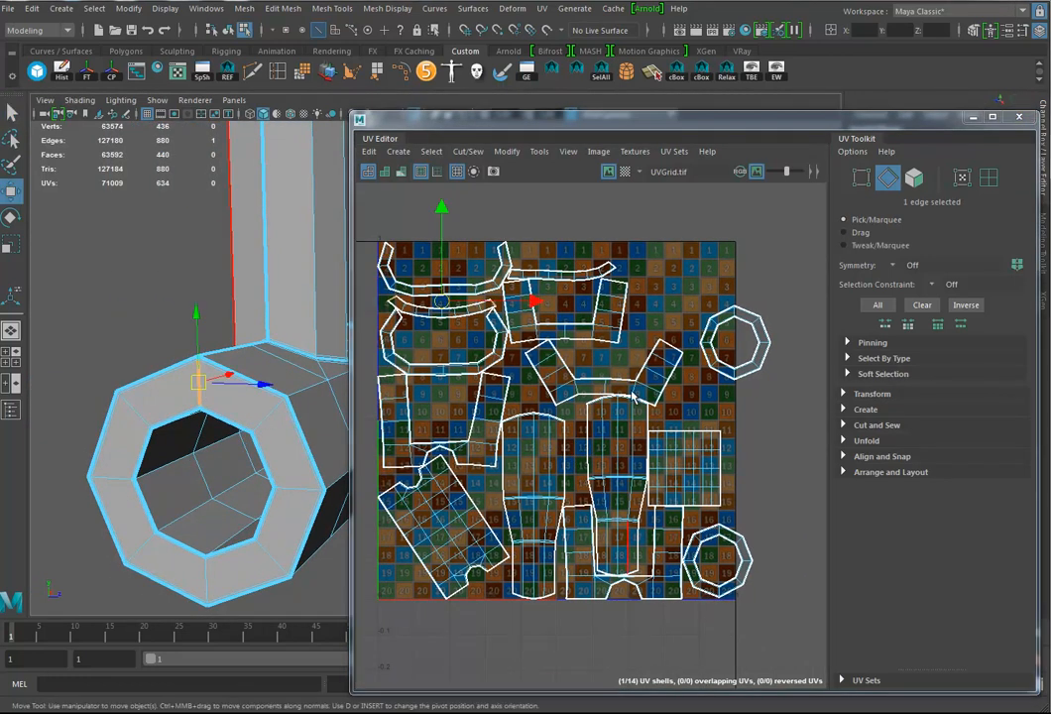
{"action": "left_click_drag", "start_coordinate": [441, 304], "coordinate": [448, 307]}
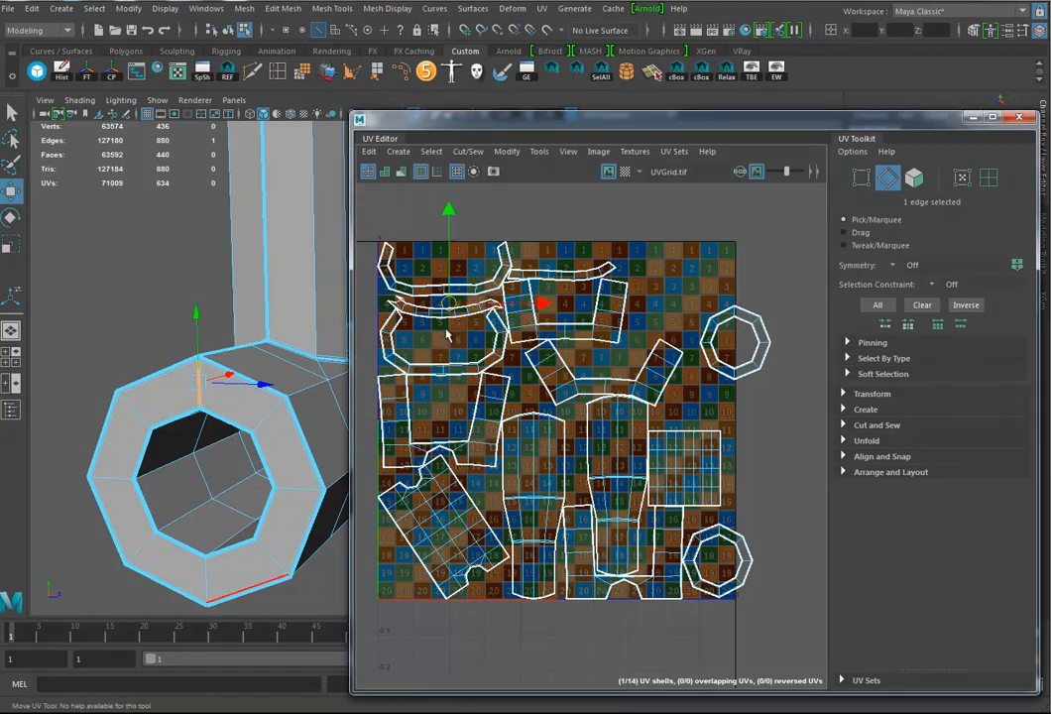
{"action": "key", "text": "ctrl+z"}
Select the open end edges of the thin curved end-ring strip and move and sew them together.
{"action": "right_click_drag", "start_coordinate": [466, 392], "coordinate": [683, 459], "text": "alt"}
{"action": "middle_click_drag", "start_coordinate": [557, 412], "coordinate": [609, 452], "text": "alt"}
{"action": "left_click_drag", "start_coordinate": [459, 317], "coordinate": [456, 359]}
{"action": "right_click_drag", "start_coordinate": [477, 351], "coordinate": [483, 316], "text": "shift"}
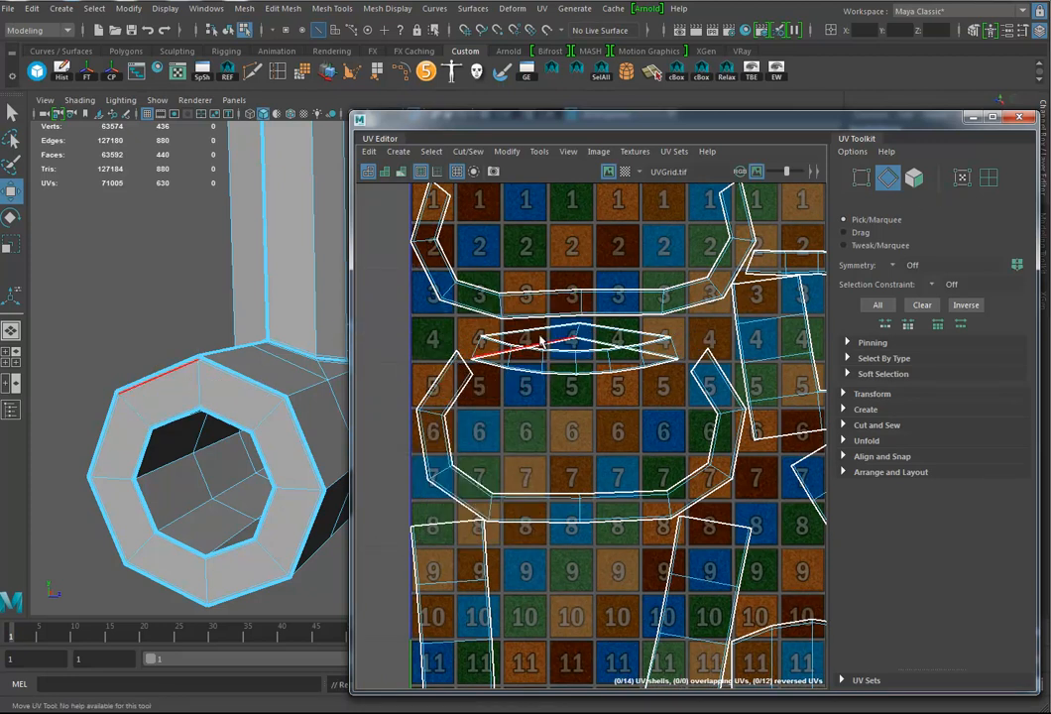
Select the end edges of the other thin curved strip near the UV tile's upper border and move and sew them.
{"action": "middle_click_drag", "start_coordinate": [769, 352], "coordinate": [481, 422], "text": "alt"}
{"action": "middle_click_drag", "start_coordinate": [649, 350], "coordinate": [606, 393], "text": "alt"}
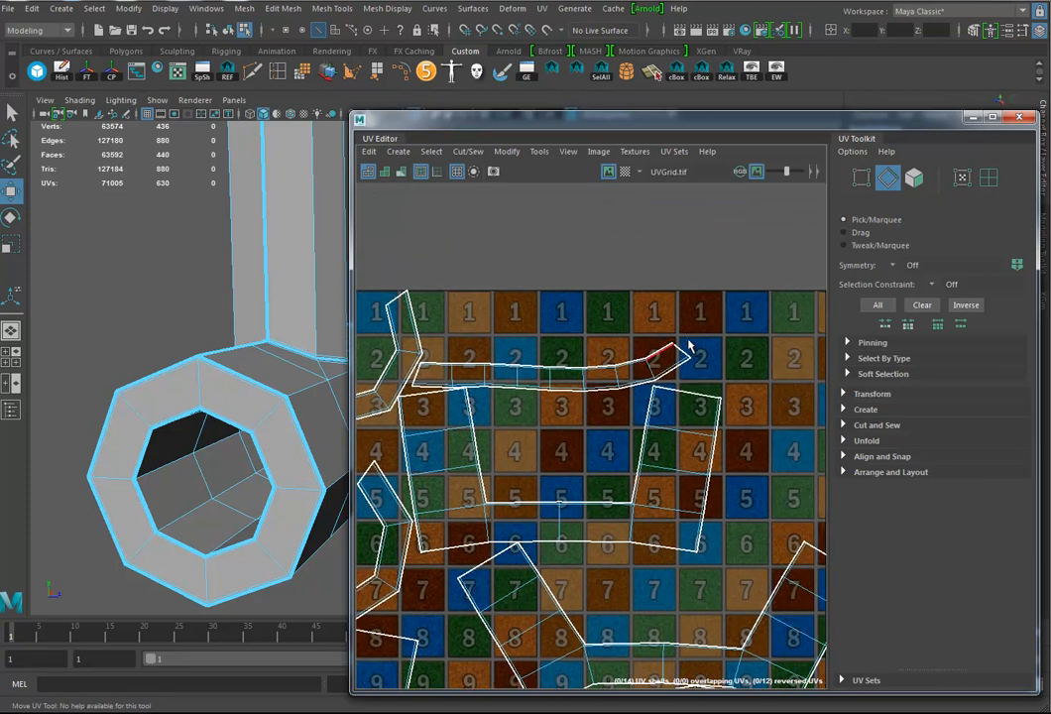
{"action": "left_click_drag", "start_coordinate": [707, 375], "coordinate": [705, 375]}
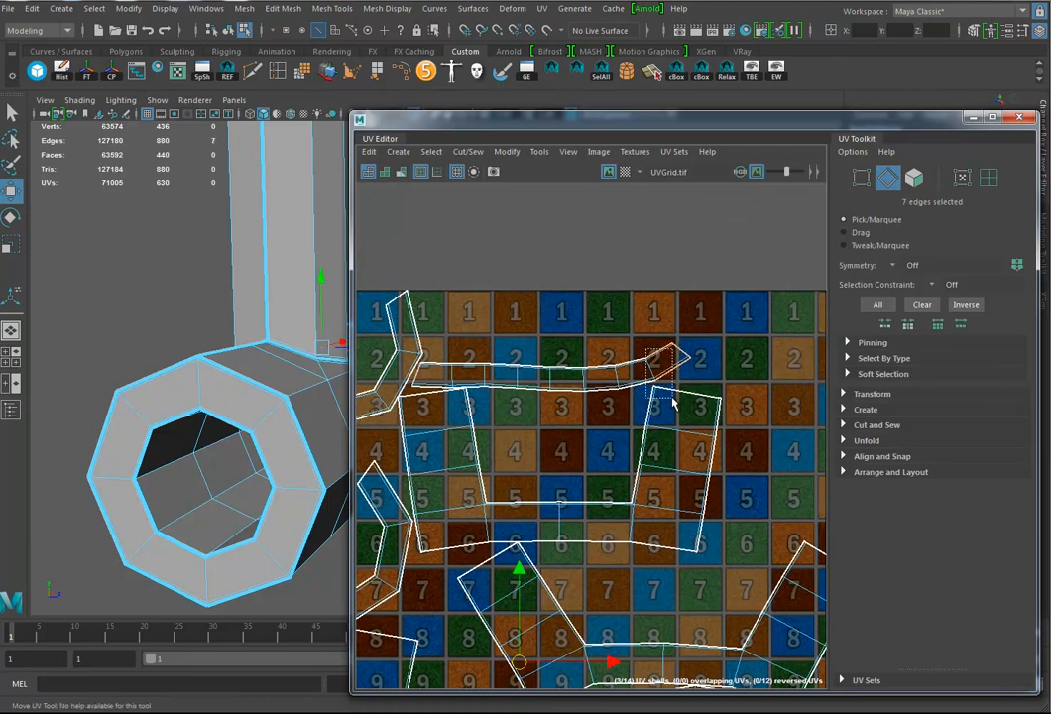
{"action": "right_click_drag", "start_coordinate": [678, 372], "coordinate": [682, 375], "text": "shift"}
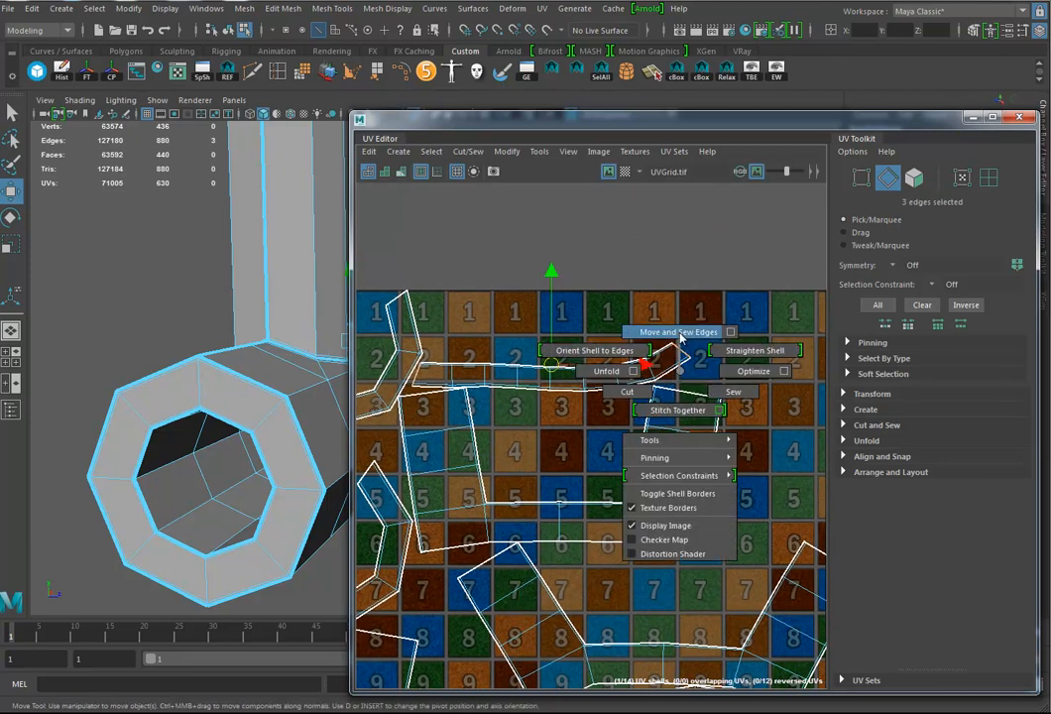
{"action": "left_click", "coordinate": [678, 332]}
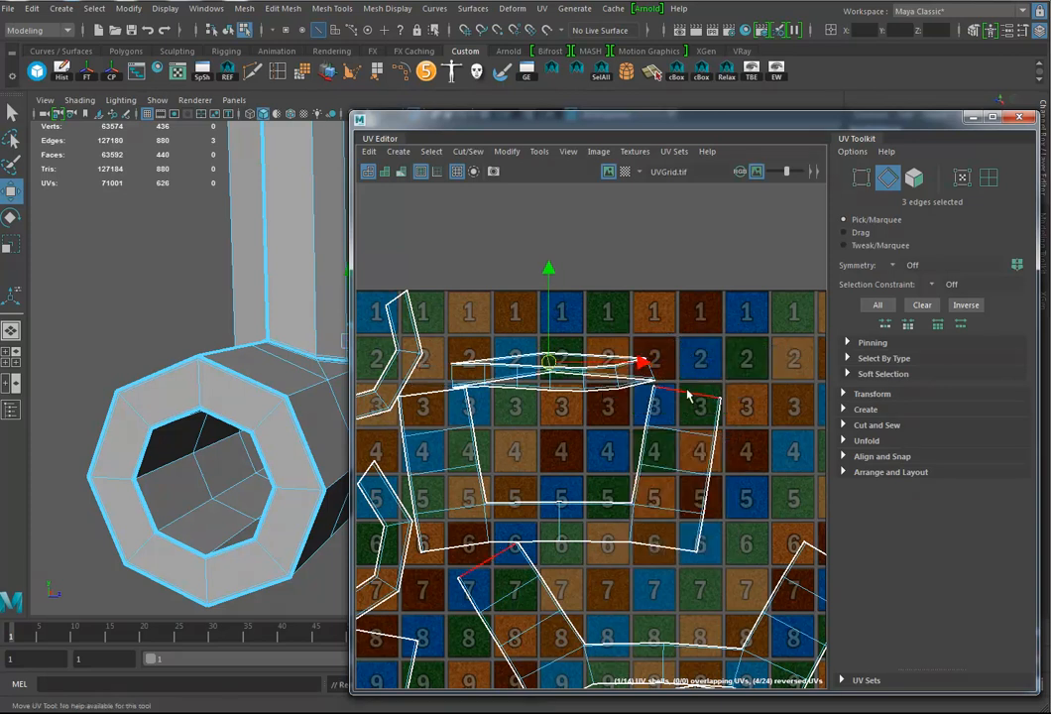
Select the edges of all UV shells and unfold them again.
{"action": "scroll", "coordinate": [412, 424], "scroll_direction": "down", "scroll_amount": 8}
{"action": "left_click_drag", "start_coordinate": [491, 325], "coordinate": [790, 653]}
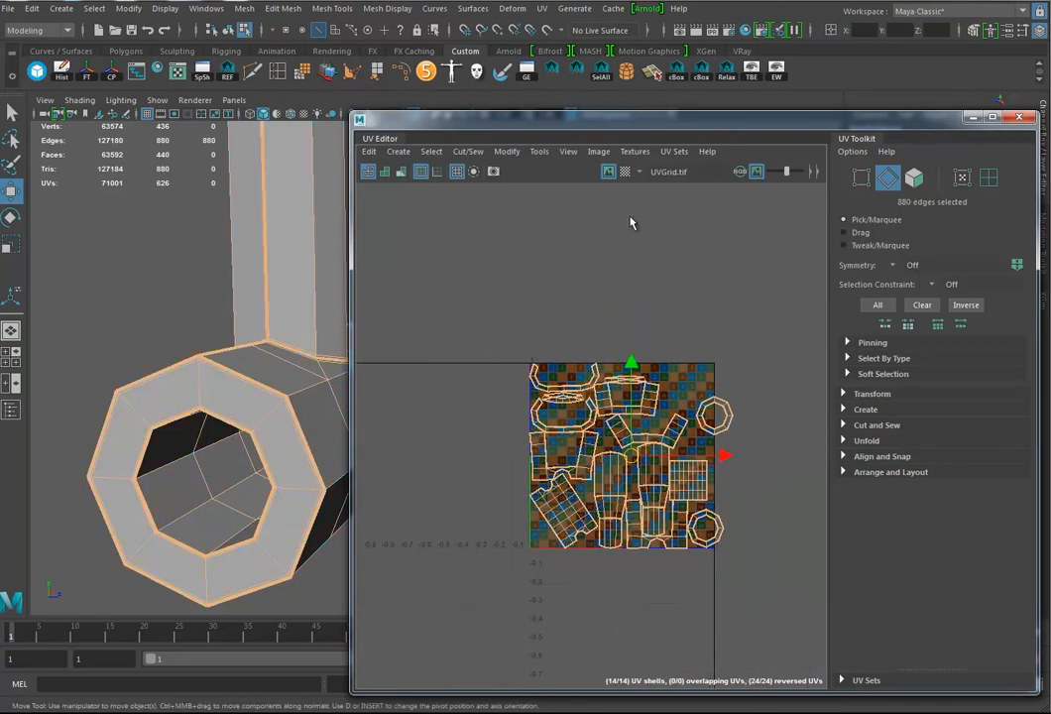
{"action": "left_click", "coordinate": [522, 153]}
{"action": "left_click", "coordinate": [540, 581]}
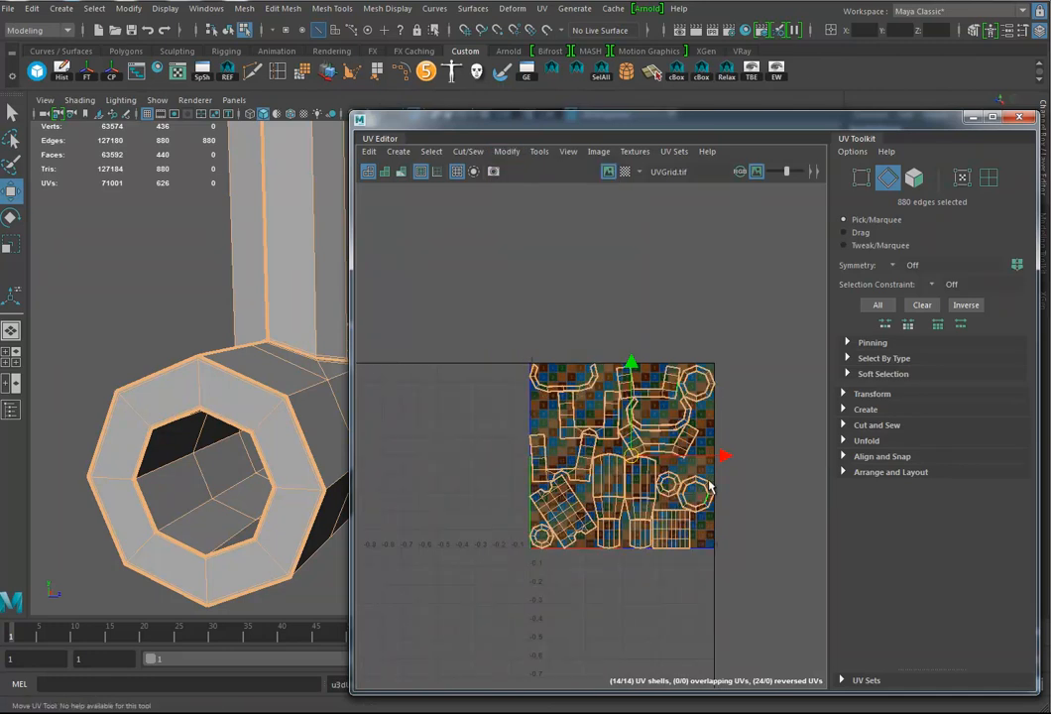
Lay out all UV shells with the Legacy method, rotation set to Free and shells packed into the full square.
{"action": "scroll", "coordinate": [580, 479], "scroll_direction": "up", "scroll_amount": 1}
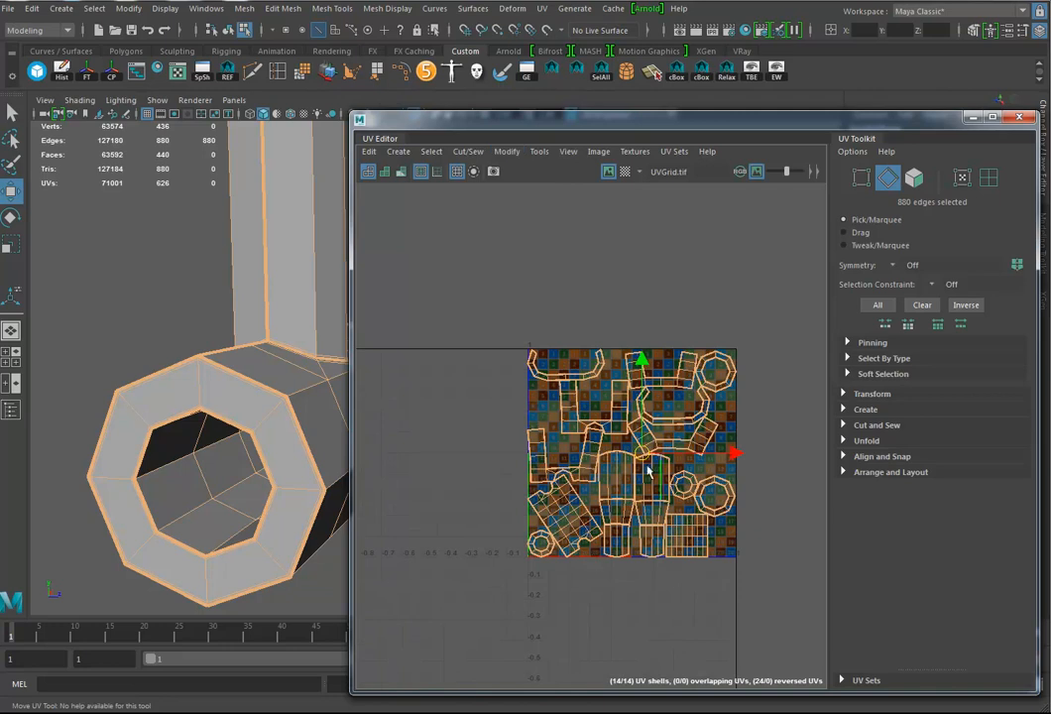
{"action": "left_click", "coordinate": [506, 154]}
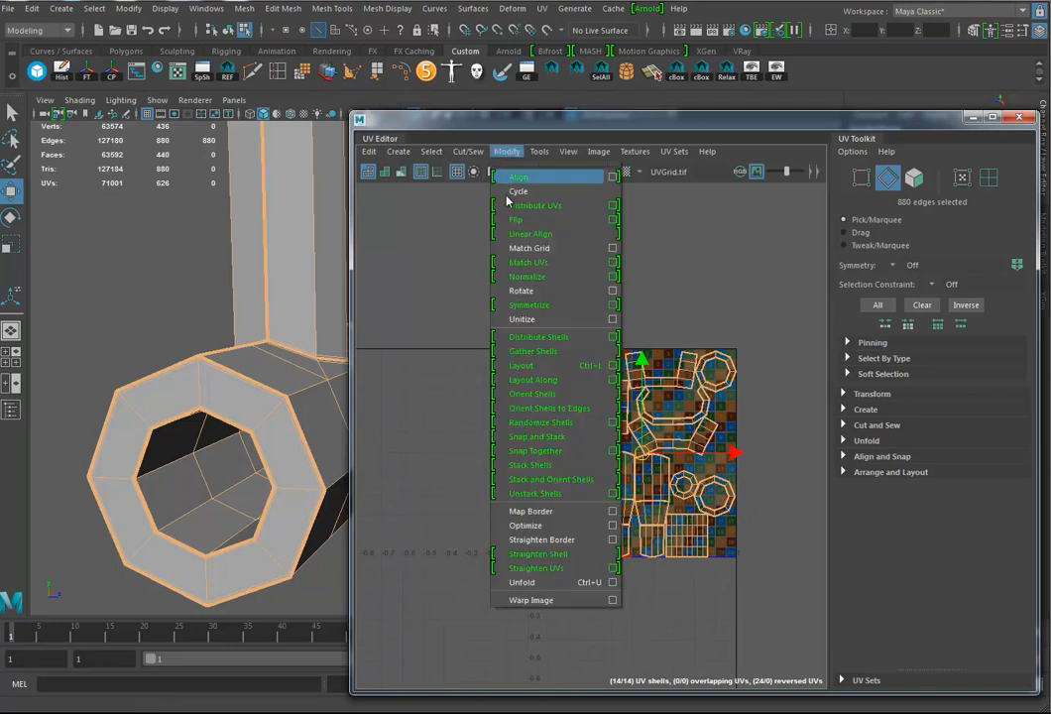
{"action": "left_click", "coordinate": [612, 366]}
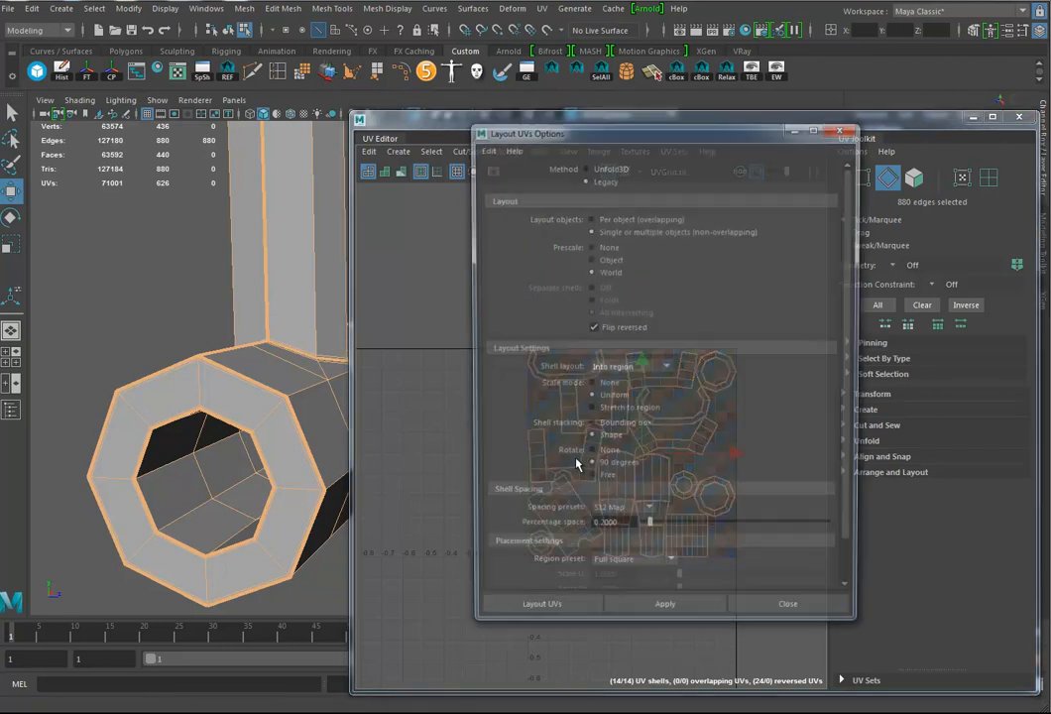
{"action": "left_click", "coordinate": [620, 167]}
{"action": "left_click_drag", "start_coordinate": [665, 130], "coordinate": [276, 130]}
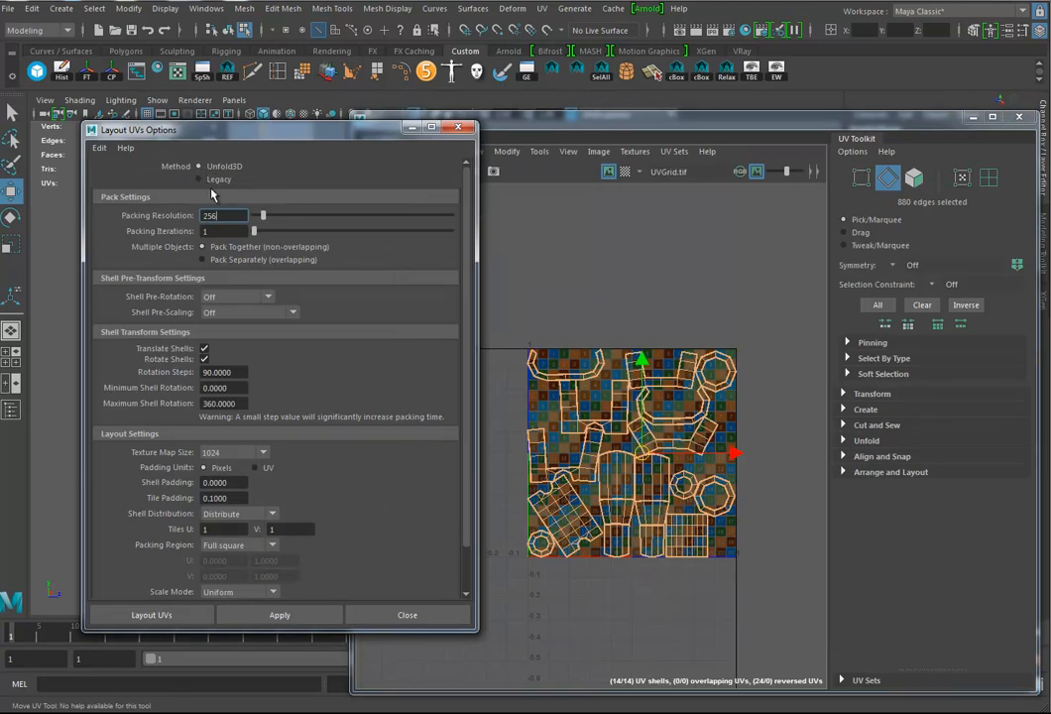
{"action": "left_click", "coordinate": [203, 179]}
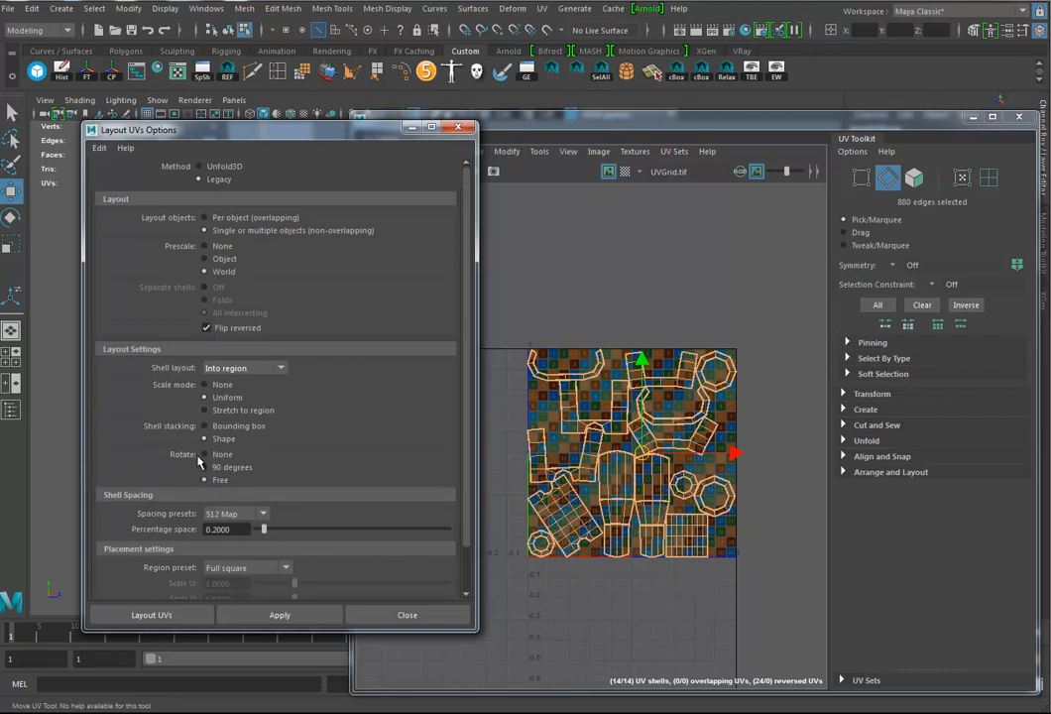
{"action": "left_click", "coordinate": [280, 615]}
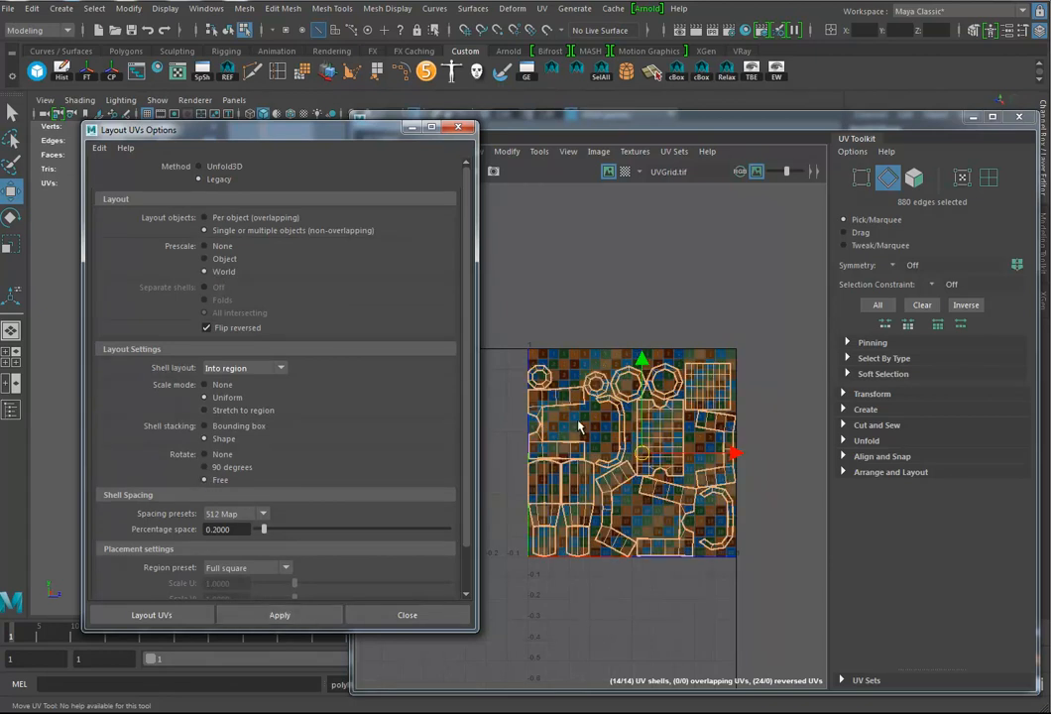
Examine the spacing and orientation of the packed UV shells, including the bracket and ring pieces.
{"action": "scroll", "coordinate": [652, 466], "scroll_direction": "up", "scroll_amount": 3}
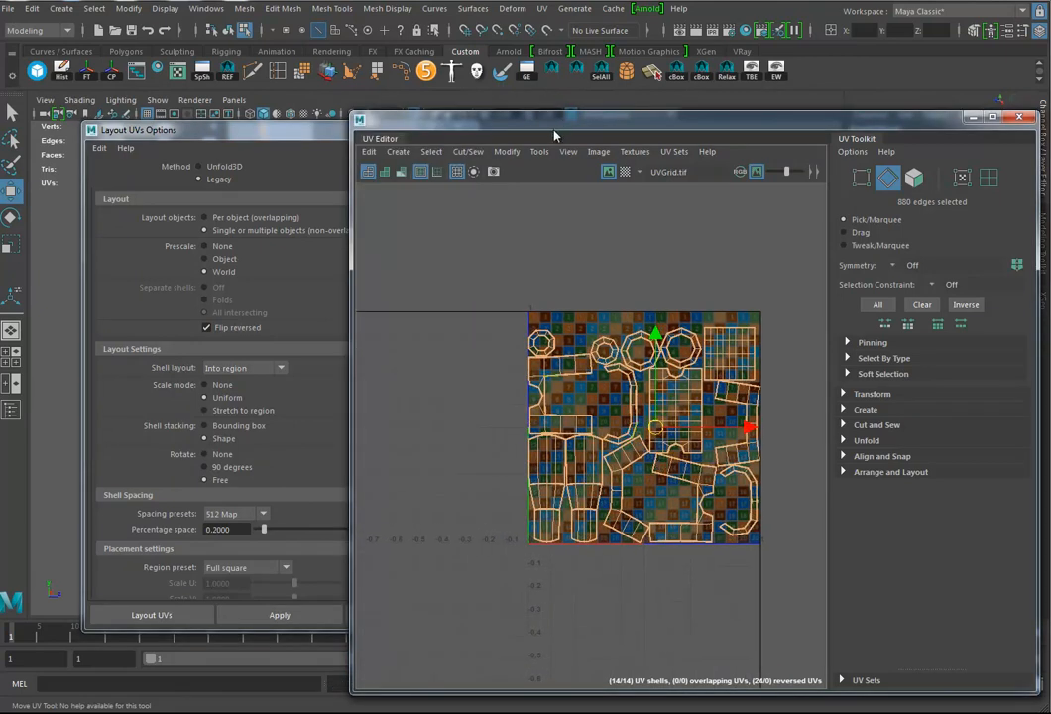
{"action": "left_click", "coordinate": [265, 136]}
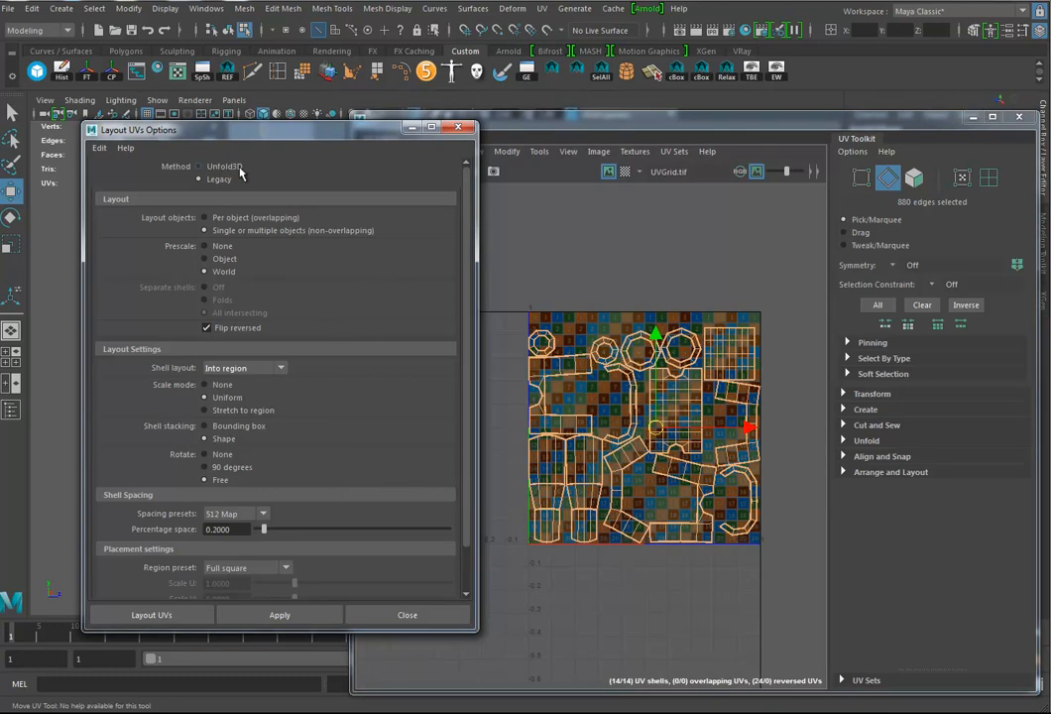
{"action": "left_click", "coordinate": [506, 322]}
{"action": "scroll", "coordinate": [635, 407], "scroll_direction": "up", "scroll_amount": 5}
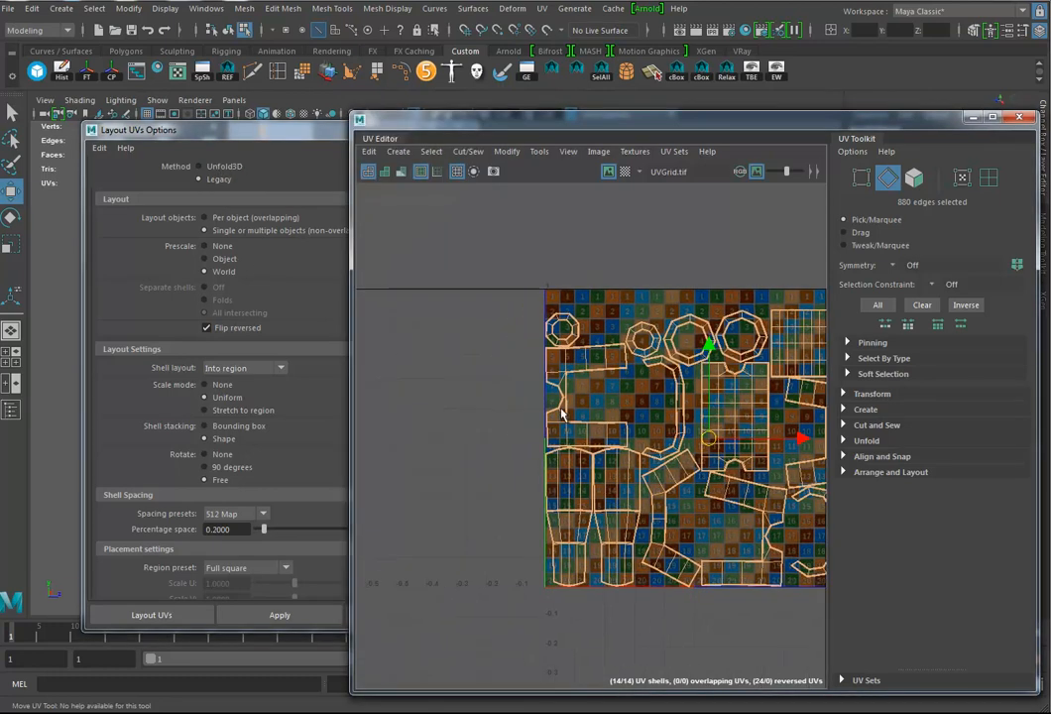
{"action": "scroll", "coordinate": [506, 422], "scroll_direction": "up", "scroll_amount": 4}
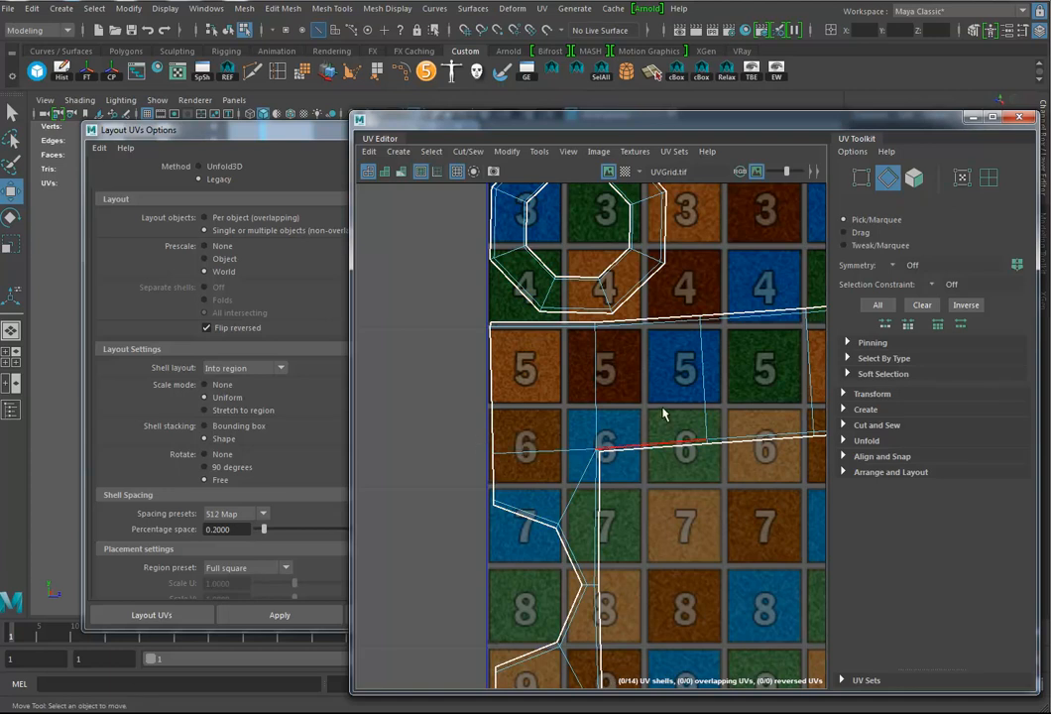
{"action": "scroll", "coordinate": [661, 376], "scroll_direction": "down", "scroll_amount": 3}
{"action": "scroll", "coordinate": [602, 434], "scroll_direction": "down", "scroll_amount": 3}
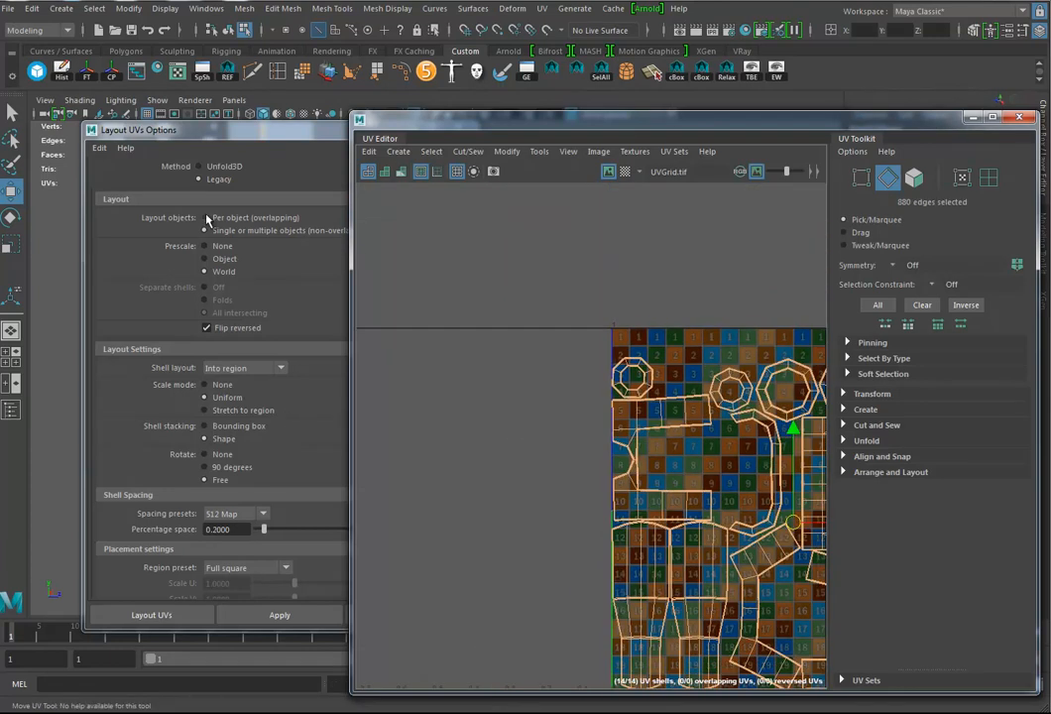
Check the whole packed UV tile for bracket pieces that lie sideways or tilted.
{"action": "scroll", "coordinate": [649, 492], "scroll_direction": "down", "scroll_amount": 2}
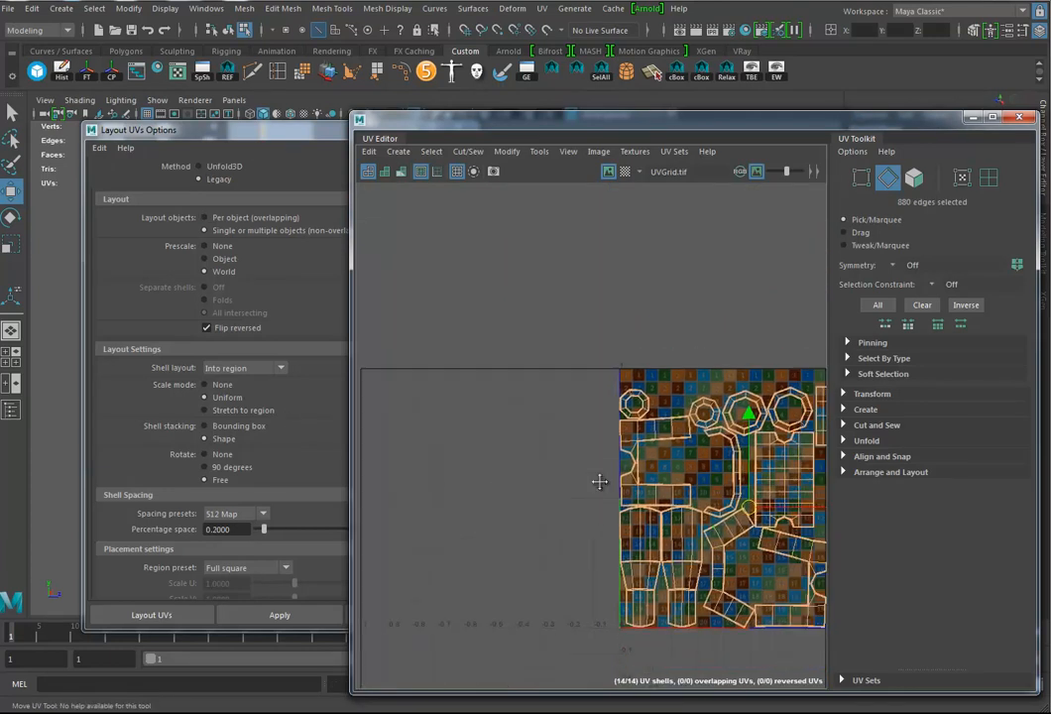
{"action": "middle_click_drag", "start_coordinate": [650, 492], "coordinate": [490, 439], "text": "alt"}
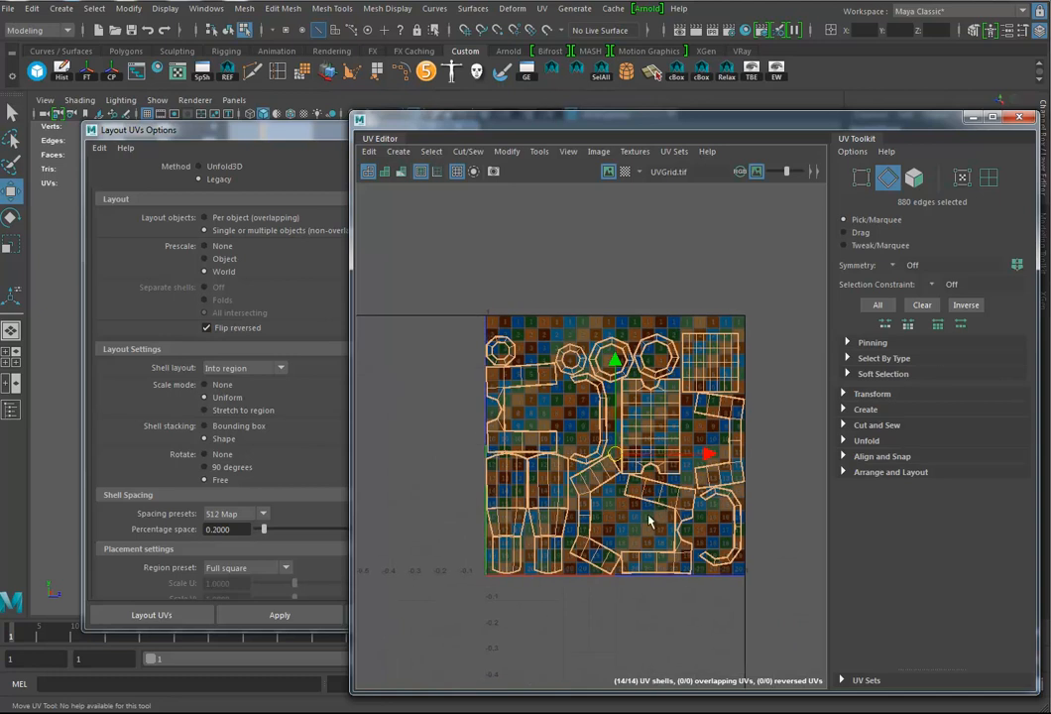
{"action": "scroll", "coordinate": [678, 542], "scroll_direction": "up", "scroll_amount": 2}
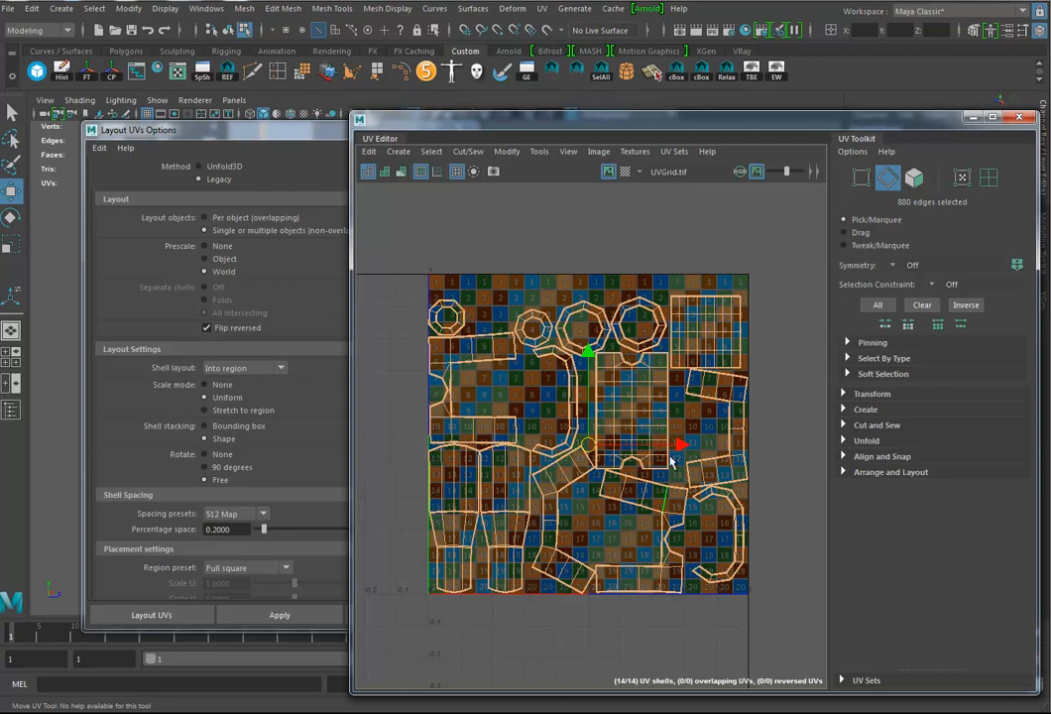
{"action": "right_click_drag", "start_coordinate": [747, 435], "coordinate": [651, 441], "text": "alt"}
{"action": "middle_click_drag", "start_coordinate": [678, 435], "coordinate": [620, 403], "text": "alt"}
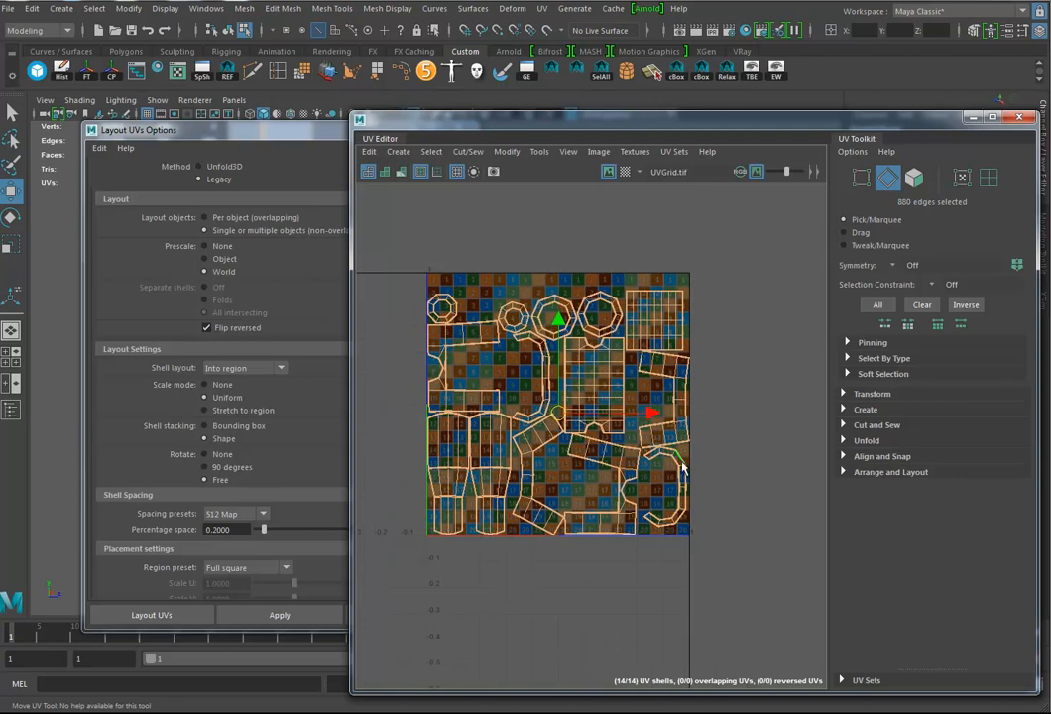
{"action": "right_click_drag", "start_coordinate": [602, 484], "coordinate": [658, 504], "text": "alt"}
{"action": "middle_click_drag", "start_coordinate": [657, 504], "coordinate": [677, 491], "text": "alt"}
{"action": "middle_click_drag", "start_coordinate": [597, 434], "coordinate": [641, 457], "text": "alt"}
{"action": "middle_click_drag", "start_coordinate": [731, 402], "coordinate": [712, 419], "text": "alt"}
Close the layout options and rotate the notched bracket shell at the UV tile's left edge so its arms point up.
{"action": "right_click_drag", "start_coordinate": [480, 322], "coordinate": [529, 326]}
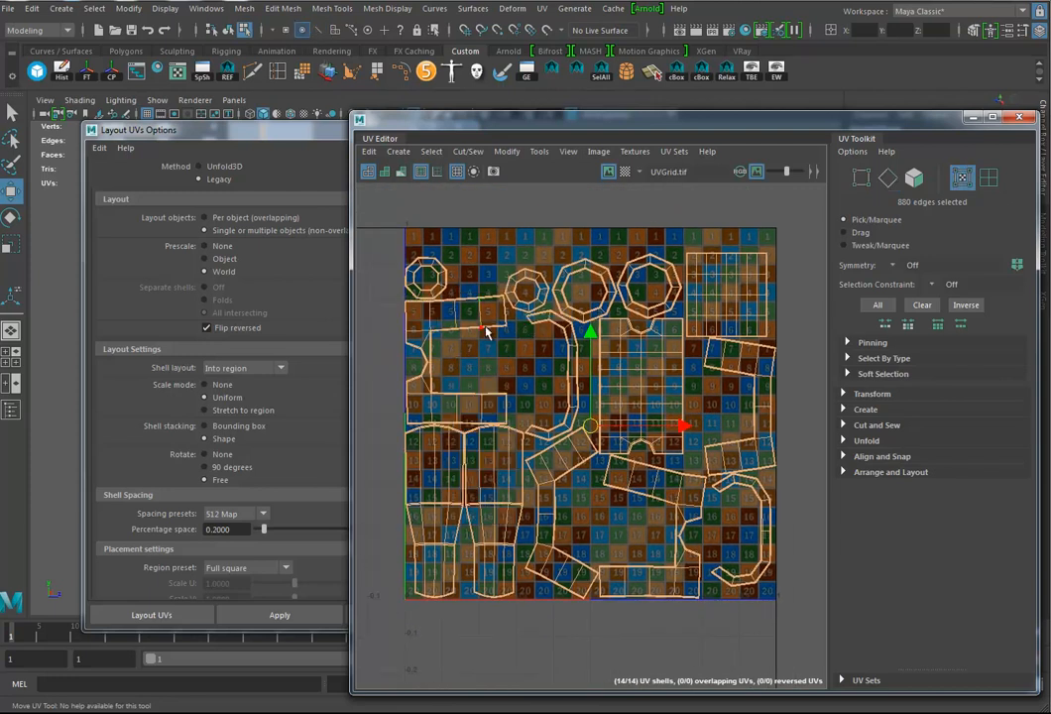
{"action": "double_click", "coordinate": [484, 329]}
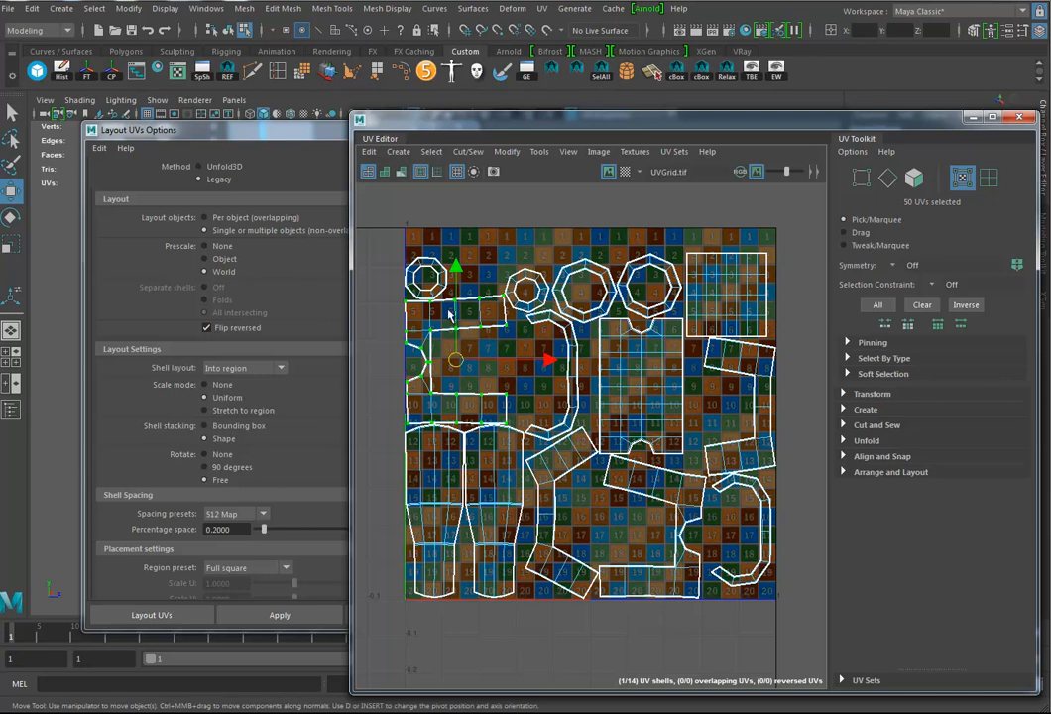
{"action": "left_click", "coordinate": [275, 136]}
{"action": "left_click", "coordinate": [469, 130]}
{"action": "right_click_drag", "start_coordinate": [257, 401], "coordinate": [134, 342], "text": "alt"}
{"action": "middle_click_drag", "start_coordinate": [300, 266], "coordinate": [188, 432], "text": "alt"}
{"action": "left_click_drag", "start_coordinate": [187, 431], "coordinate": [323, 439], "text": "alt"}
{"action": "middle_click_drag", "start_coordinate": [324, 440], "coordinate": [188, 408], "text": "alt"}
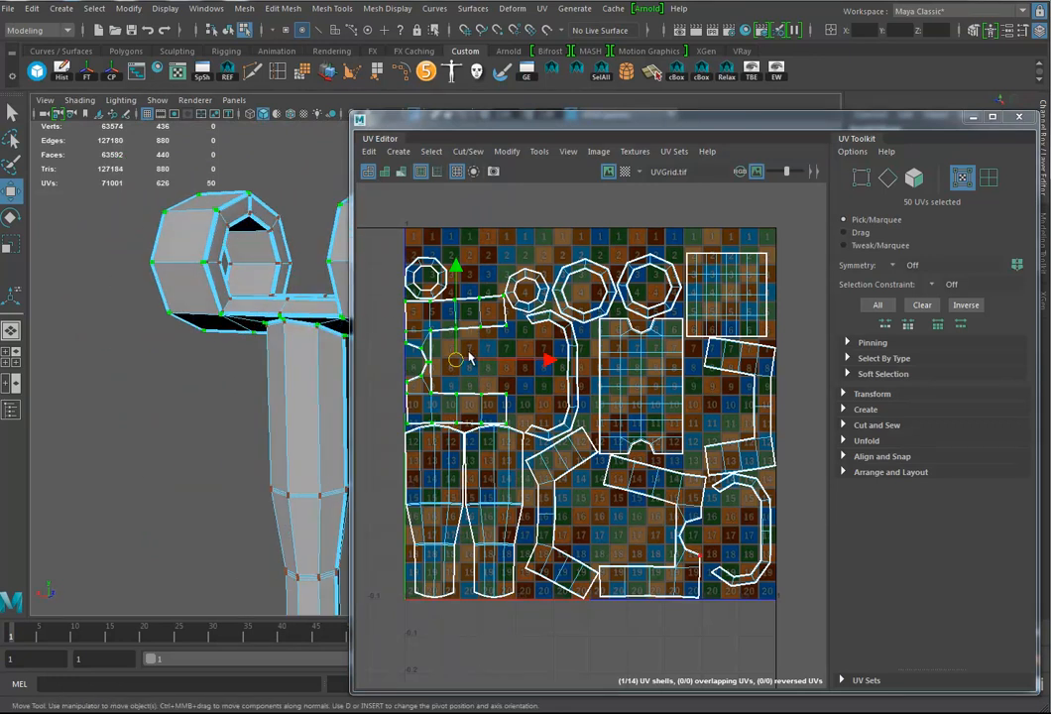
{"action": "key", "text": "e"}
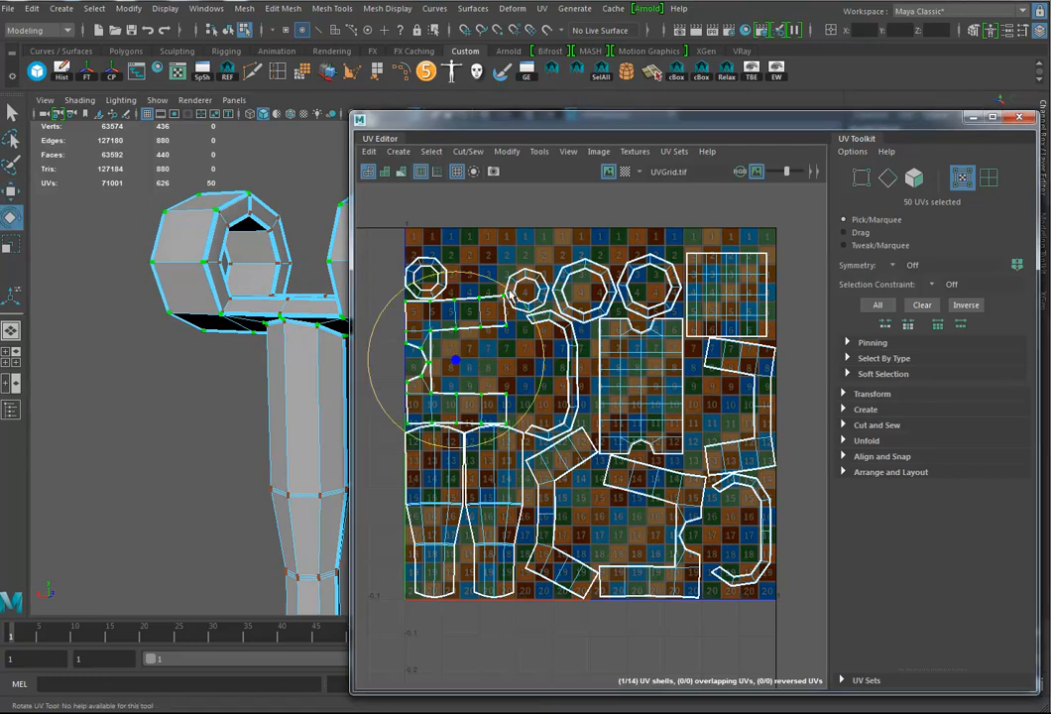
{"action": "left_click_drag", "start_coordinate": [527, 304], "coordinate": [361, 304]}
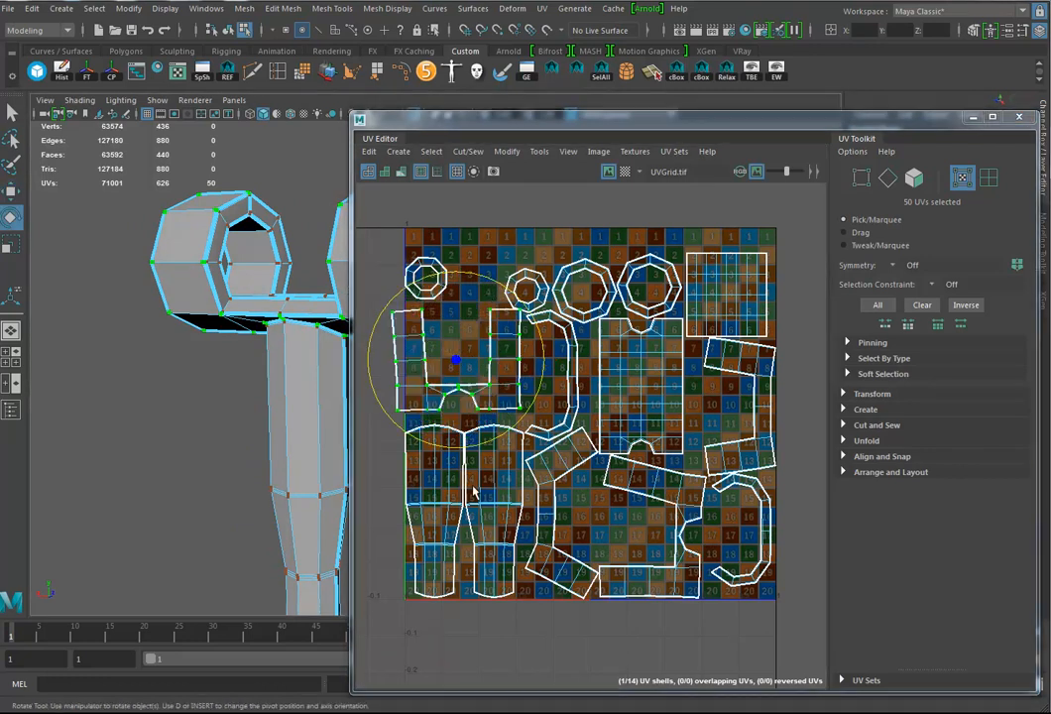
Rotate the bracket shell at the UV tile's right edge so its arms point up.
{"action": "left_click", "coordinate": [753, 375]}
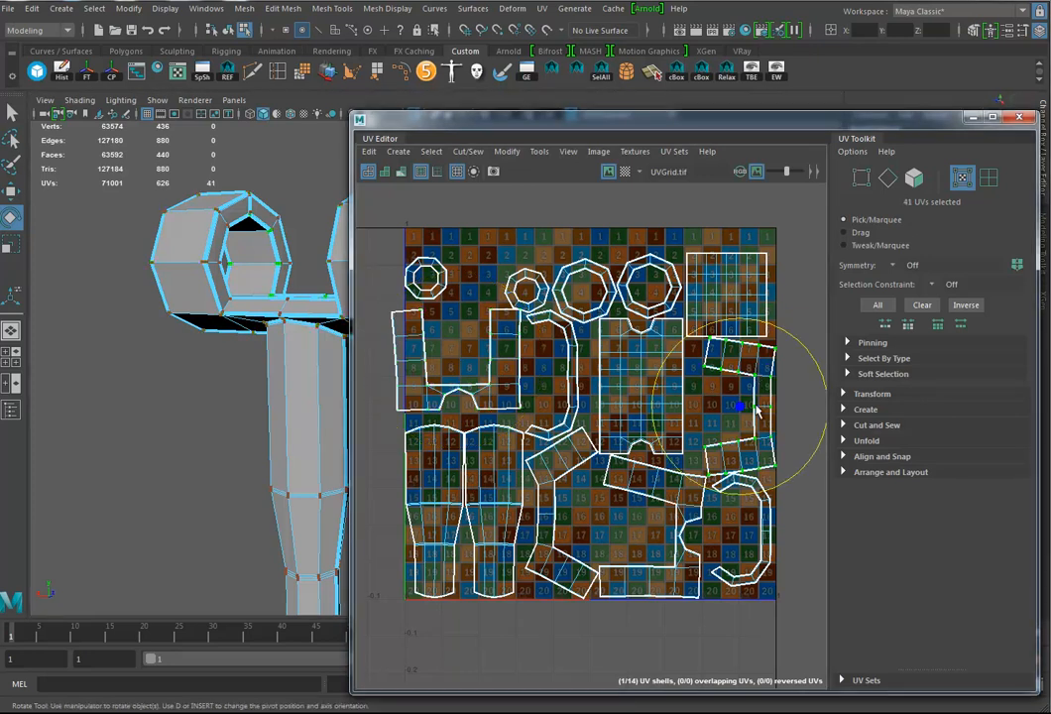
{"action": "left_click_drag", "start_coordinate": [748, 338], "coordinate": [859, 421]}
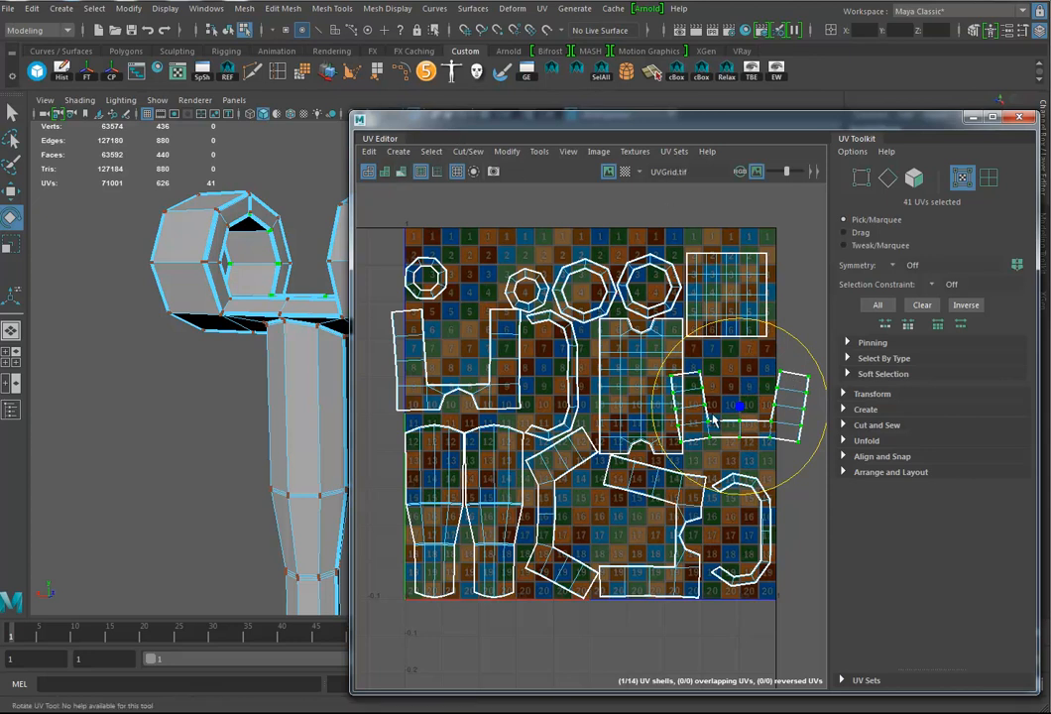
Turn the selected bracket shell through a full circle in successive 90-degree rotation steps.
{"action": "left_click", "coordinate": [885, 392]}
{"action": "scroll", "coordinate": [888, 397], "scroll_direction": "down", "scroll_amount": 5}
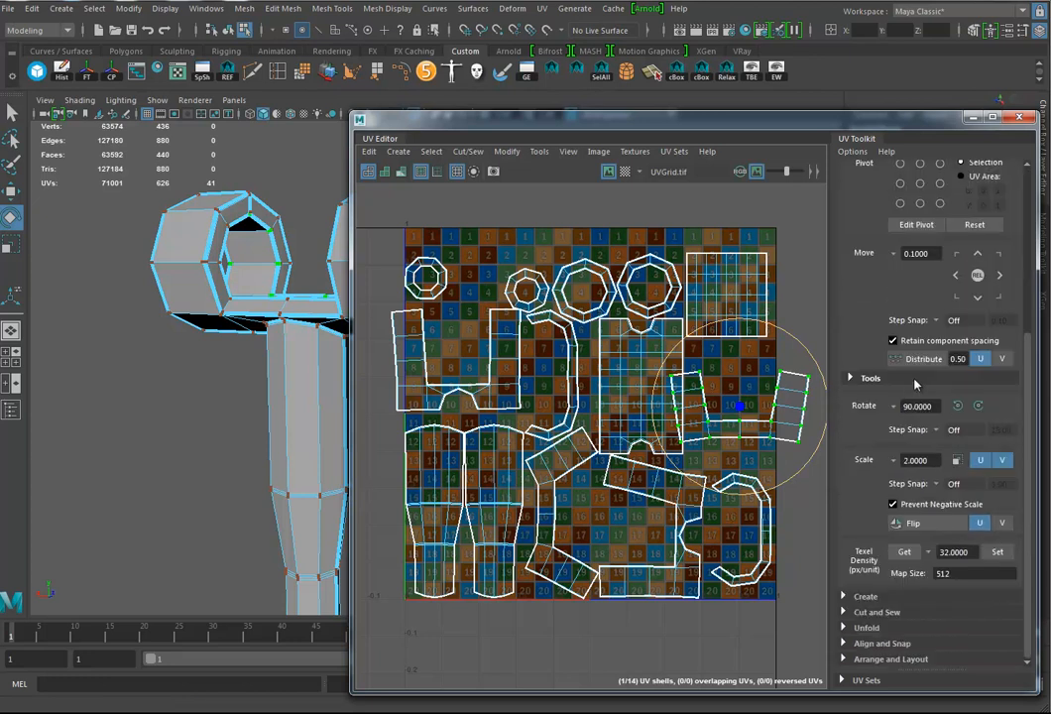
{"action": "left_click", "coordinate": [960, 406]}
{"action": "left_click", "coordinate": [961, 407]}
{"action": "left_click", "coordinate": [961, 407]}
{"action": "left_click", "coordinate": [961, 406]}
Show the custom shelf in the UV Editor.
{"action": "left_click", "coordinate": [569, 152]}
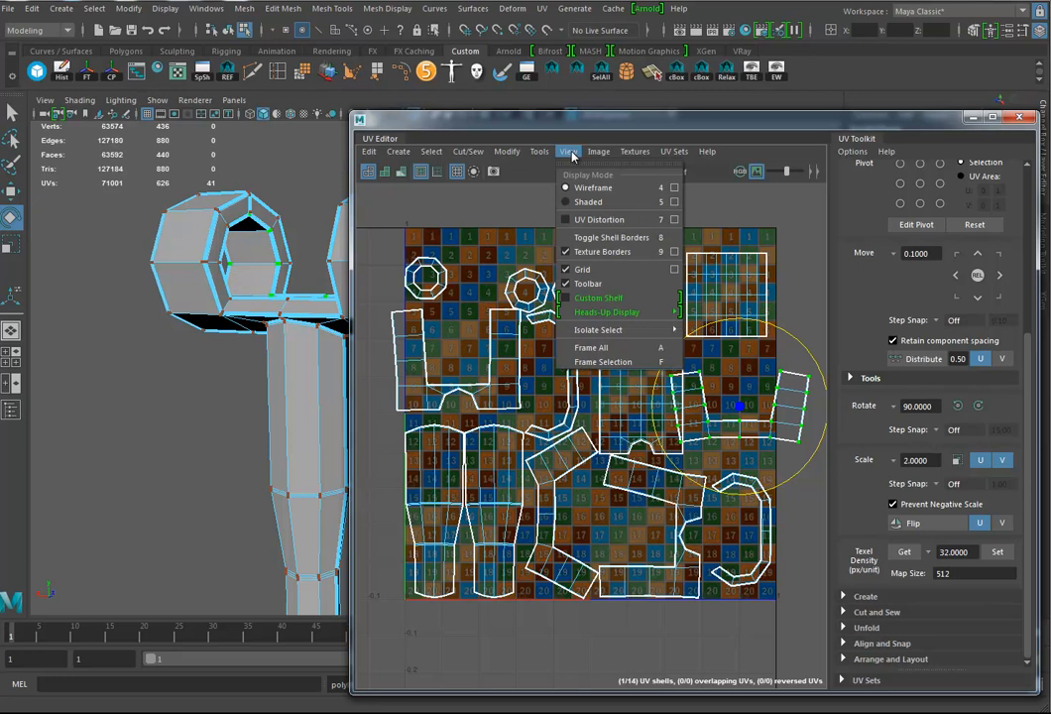
{"action": "left_click", "coordinate": [595, 299]}
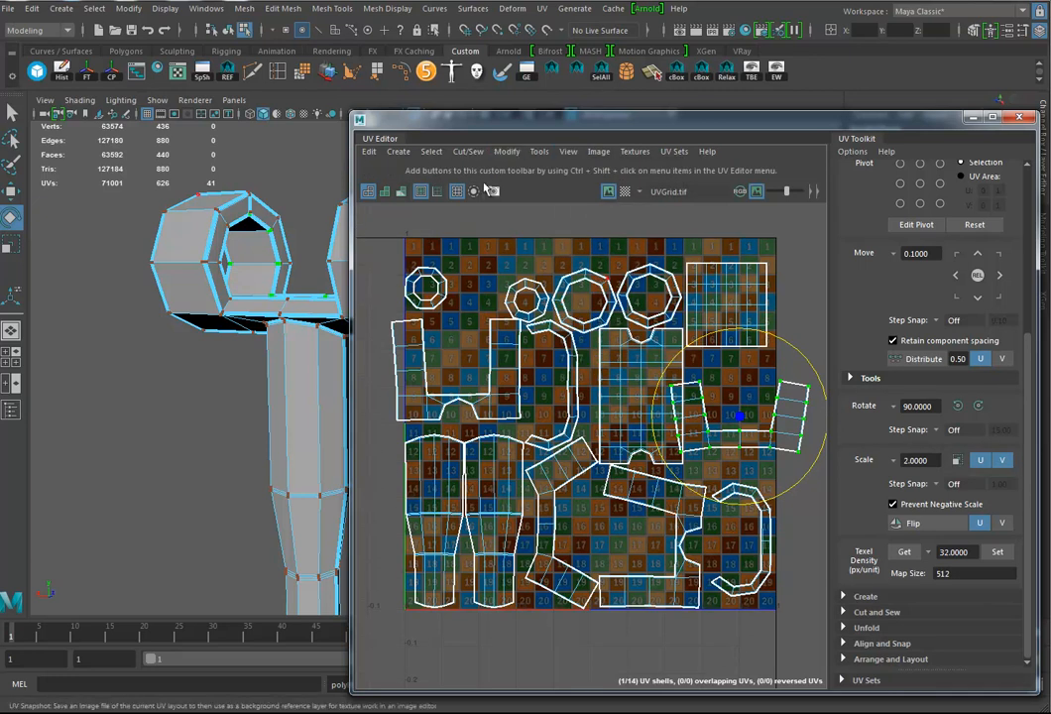
Try rotating the selected bracket shell further with 90-degree steps and with snapped freehand rotation.
{"action": "left_click", "coordinate": [959, 407]}
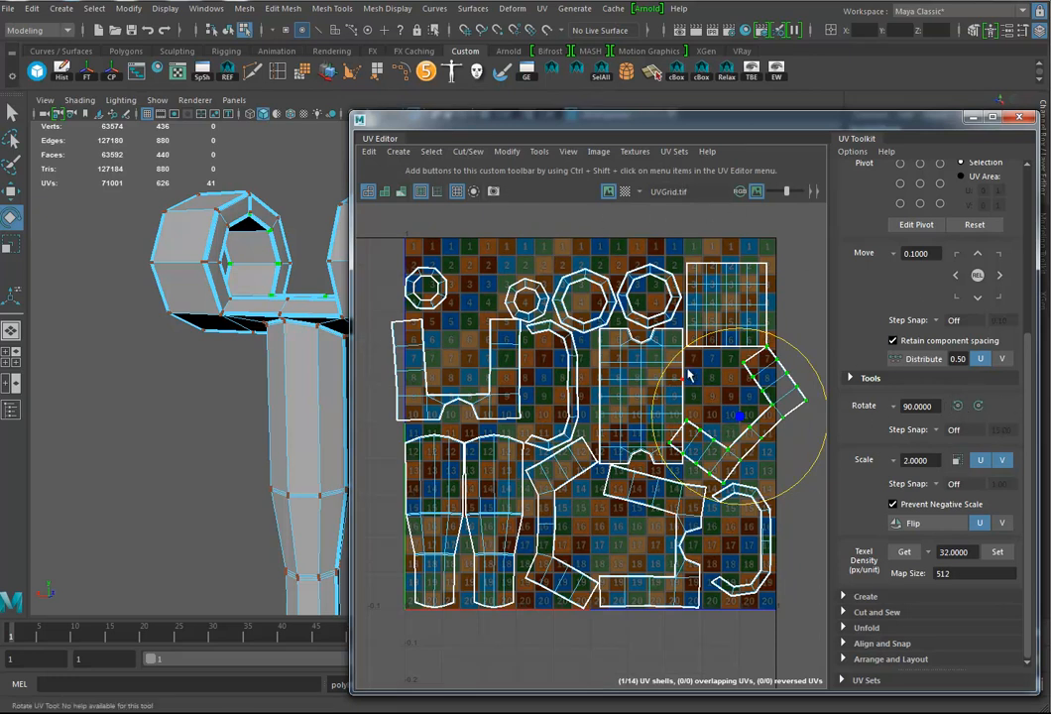
{"action": "left_click", "coordinate": [978, 407]}
{"action": "left_click", "coordinate": [974, 415]}
{"action": "key", "text": "j"}
{"action": "left_click_drag", "start_coordinate": [793, 351], "coordinate": [849, 418]}
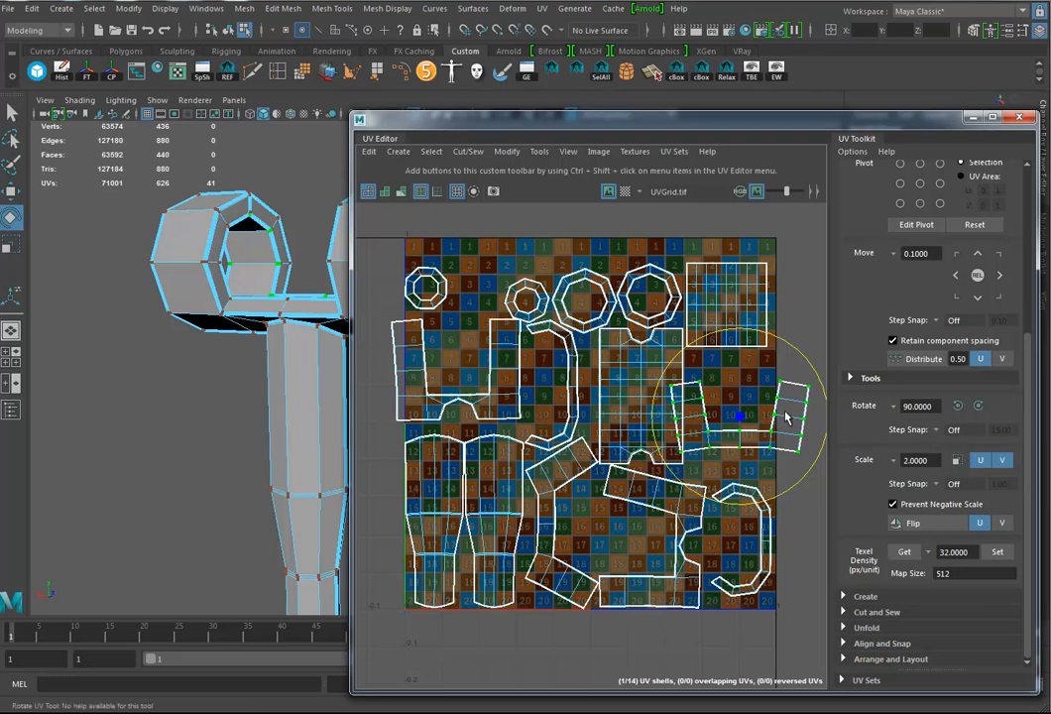
{"action": "key", "text": "j"}
{"action": "key", "text": "j"}
{"action": "key", "text": "j"}
{"action": "key", "text": "j"}
{"action": "key", "text": "j"}
Rotate the two bracket shells in the lower part of the UV tile with snapping so their arms point up.
{"action": "left_click", "coordinate": [567, 484]}
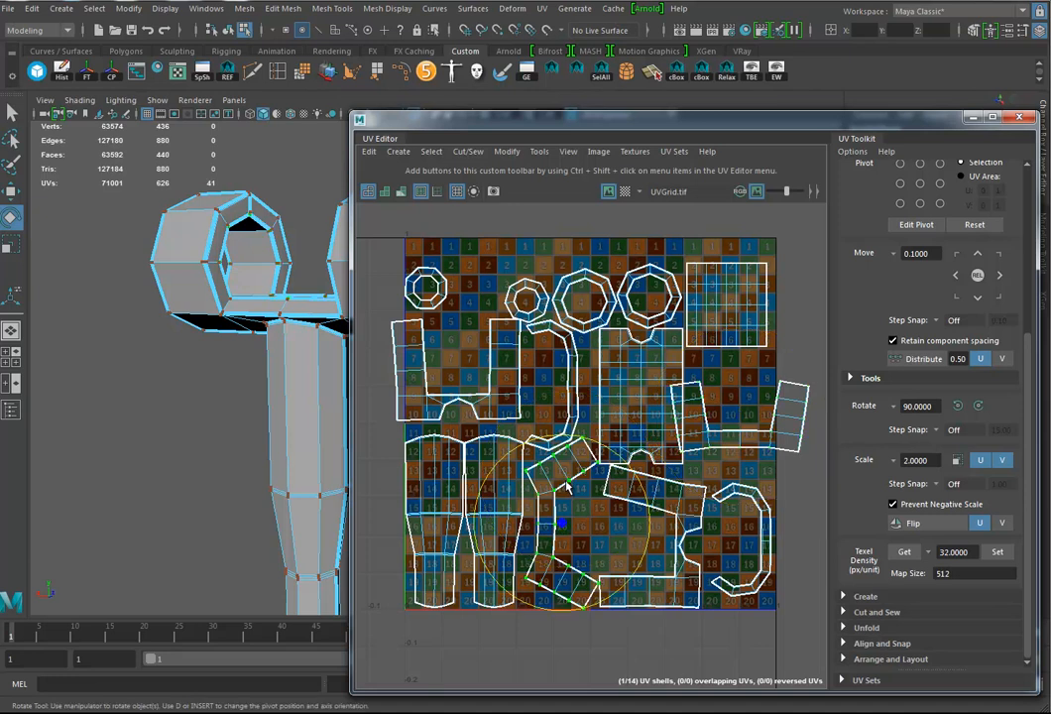
{"action": "key", "text": "j"}
{"action": "left_click_drag", "start_coordinate": [606, 451], "coordinate": [424, 444]}
{"action": "left_click", "coordinate": [682, 492]}
{"action": "key", "text": "j"}
{"action": "left_click_drag", "start_coordinate": [671, 452], "coordinate": [782, 558]}
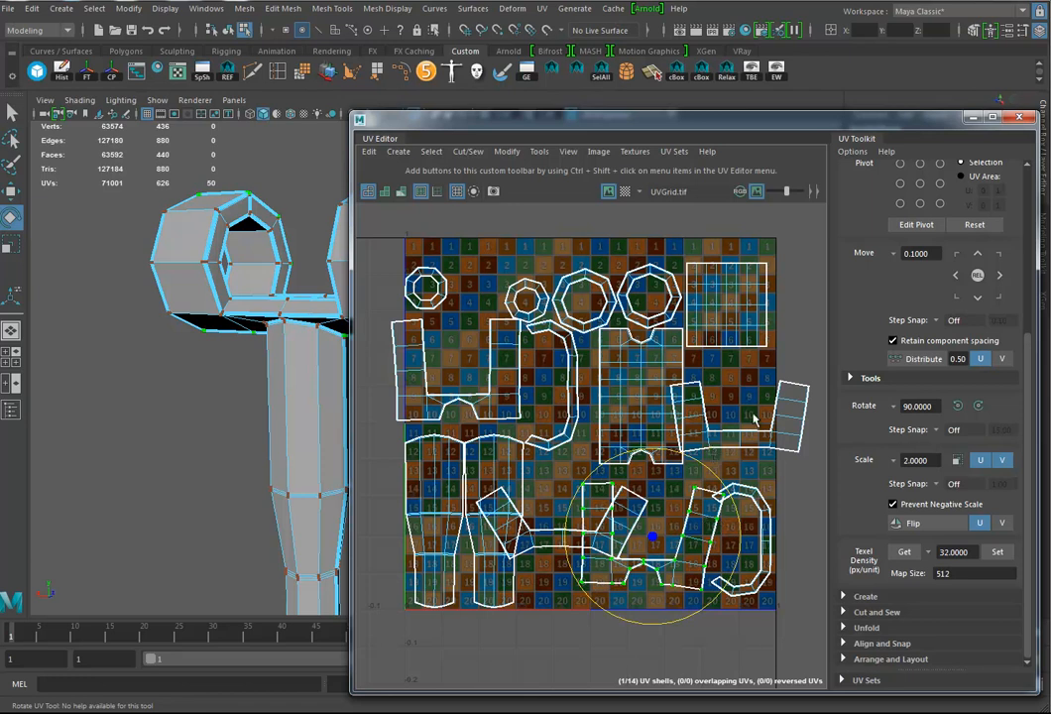
Select the UVs of all shells in and around the UV tile.
{"action": "scroll", "coordinate": [738, 424], "scroll_direction": "down", "scroll_amount": 3}
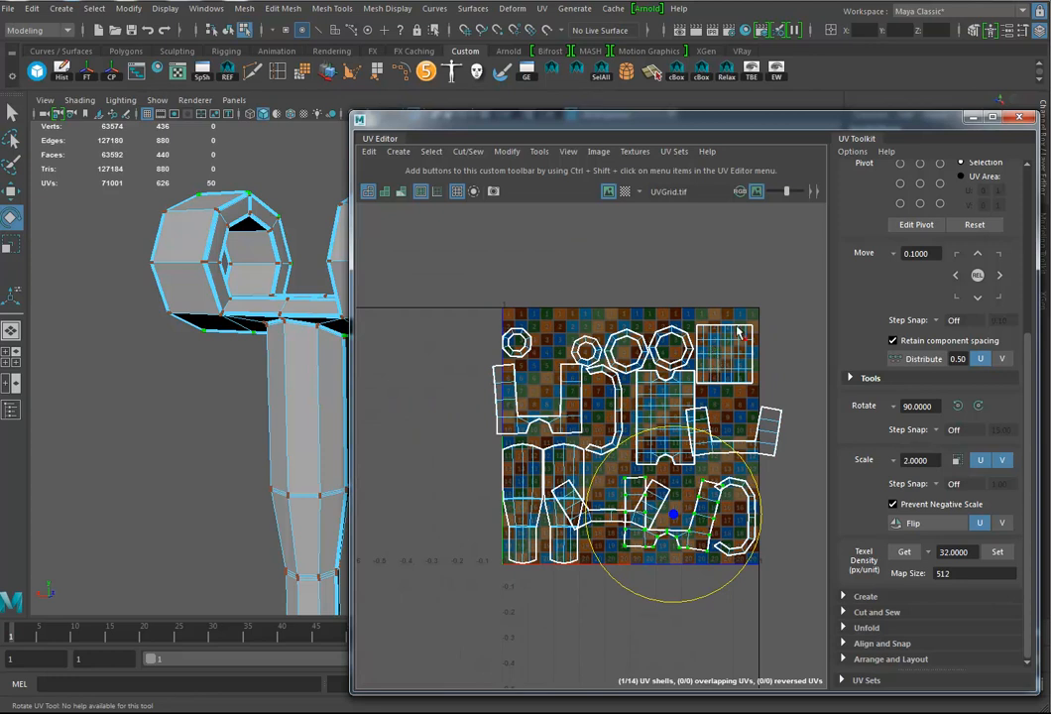
{"action": "scroll", "coordinate": [199, 416], "scroll_direction": "down", "scroll_amount": 5}
{"action": "mouse_move", "coordinate": [257, 412]}
{"action": "left_mouse_down", "text": "alt"}
{"action": "mouse_move", "coordinate": [268, 415]}
{"action": "mouse_move", "coordinate": [265, 433]}
{"action": "left_mouse_up", "text": "alt"}
{"action": "middle_click_drag", "start_coordinate": [257, 354], "coordinate": [262, 417], "text": "alt"}
{"action": "mouse_move", "coordinate": [292, 431]}
{"action": "left_mouse_down", "text": "alt"}
{"action": "mouse_move", "coordinate": [280, 461]}
{"action": "mouse_move", "coordinate": [298, 417]}
{"action": "left_mouse_up", "text": "alt"}
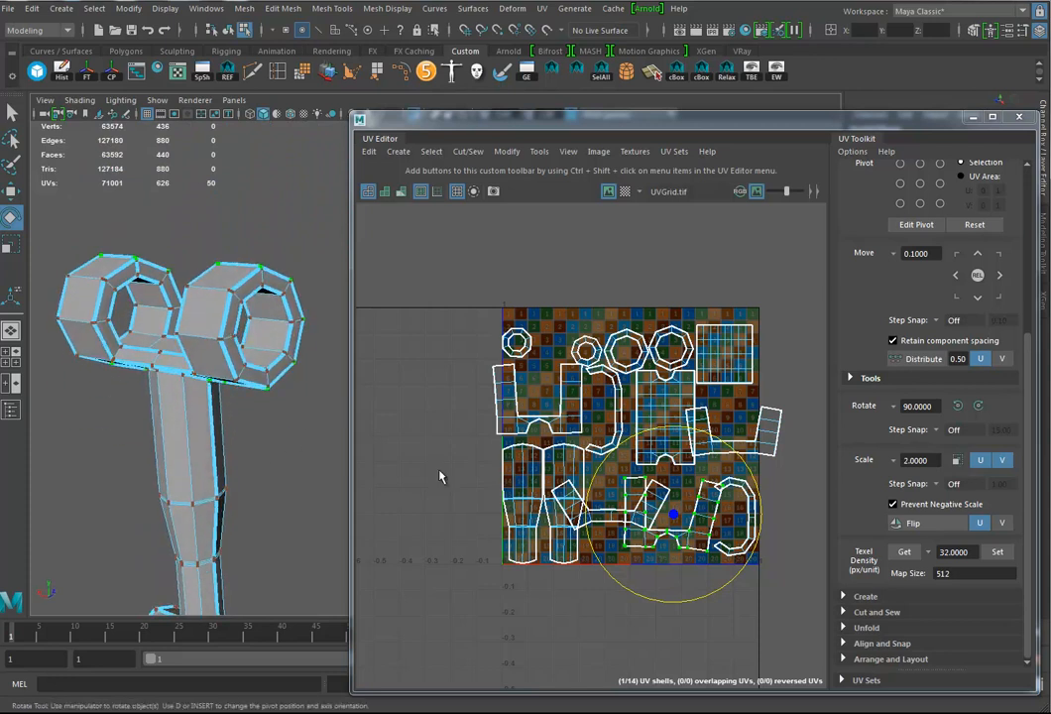
{"action": "left_click_drag", "start_coordinate": [337, 466], "coordinate": [293, 448], "text": "alt"}
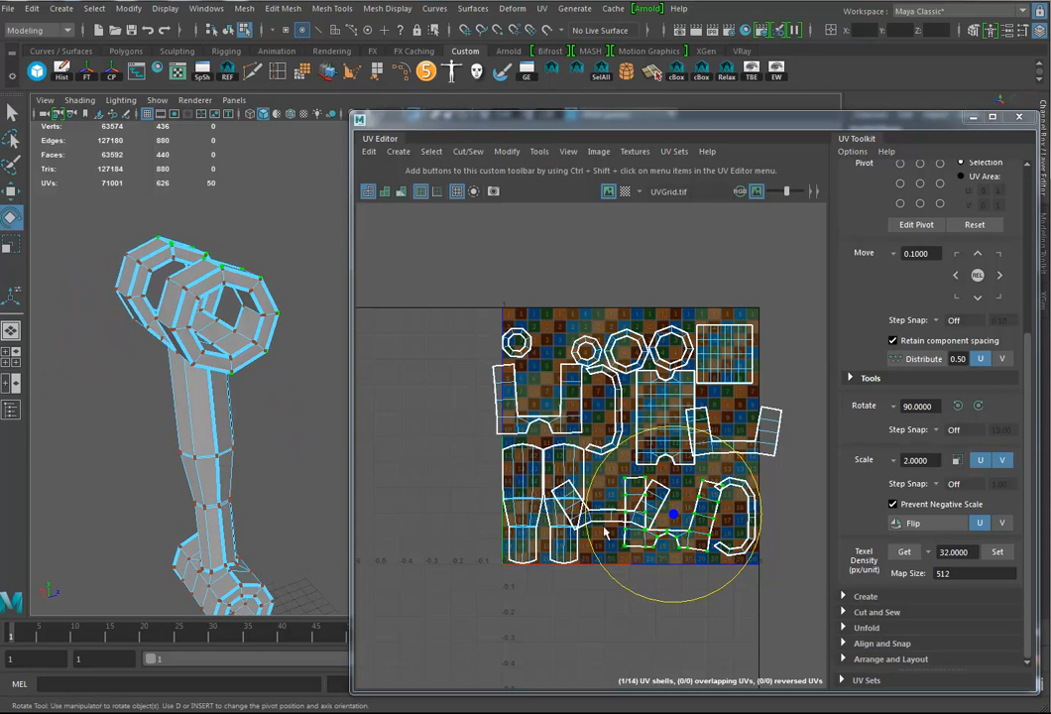
{"action": "left_click_drag", "start_coordinate": [464, 283], "coordinate": [874, 644]}
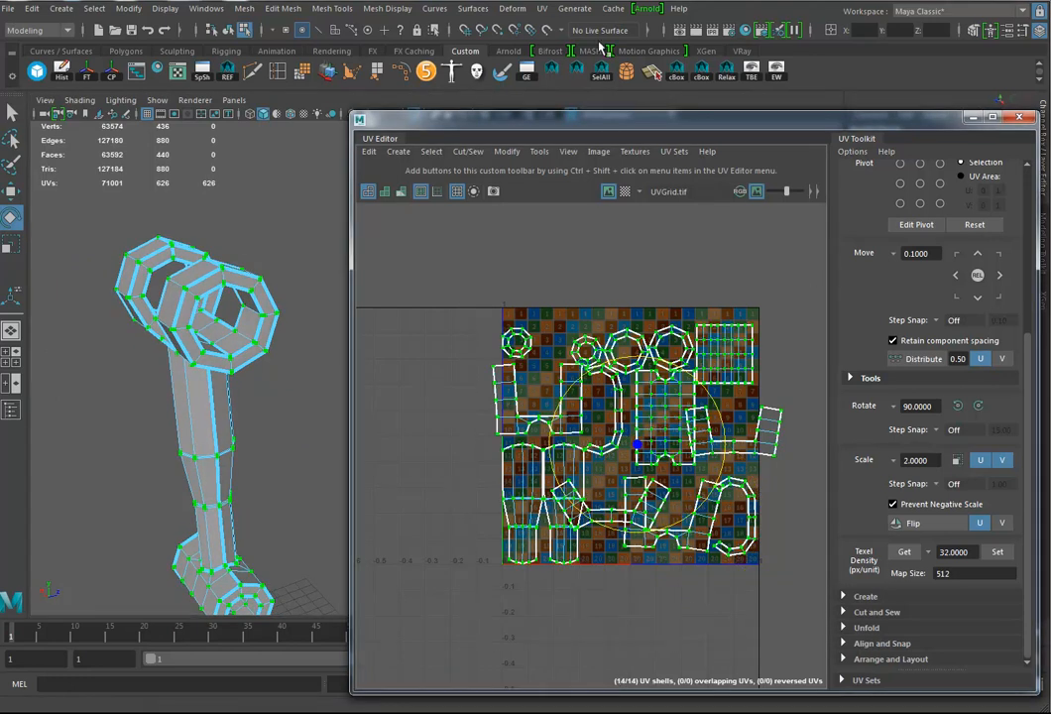
Add frequently used cutting, sewing and Layout commands to the UV Editor's custom shelf.
{"action": "left_click", "coordinate": [507, 152]}
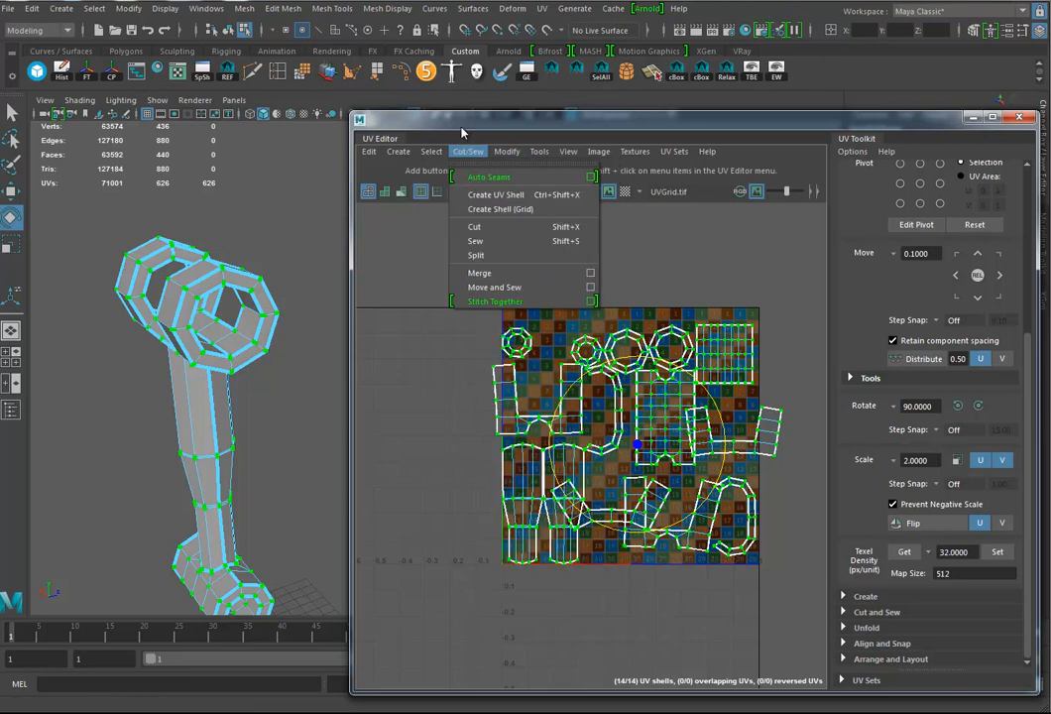
{"action": "left_click", "coordinate": [475, 141]}
{"action": "left_click", "coordinate": [469, 152]}
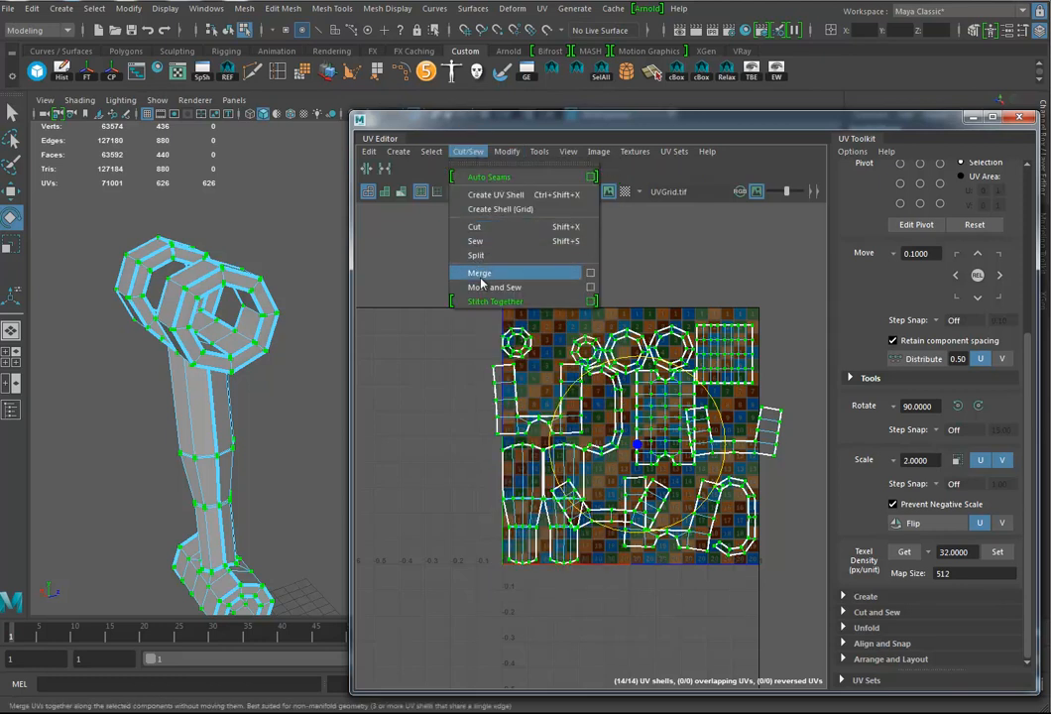
{"action": "mouse_move", "coordinate": [512, 144]}
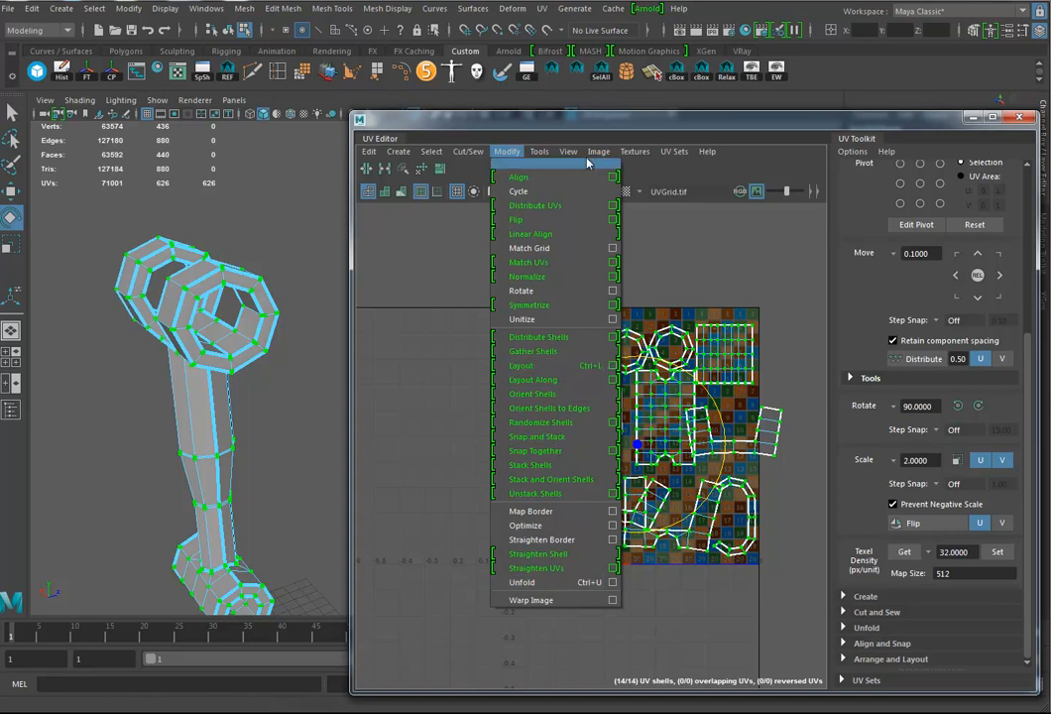
{"action": "left_click", "coordinate": [555, 366]}
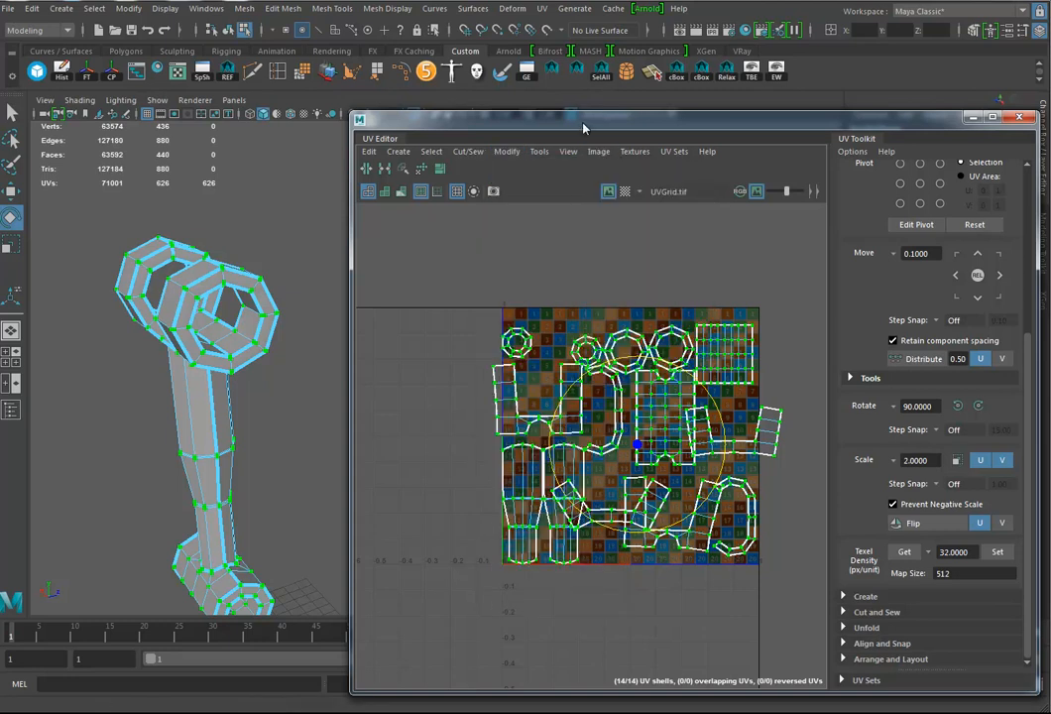
{"action": "right_click", "coordinate": [442, 172]}
{"action": "left_click", "coordinate": [450, 124]}
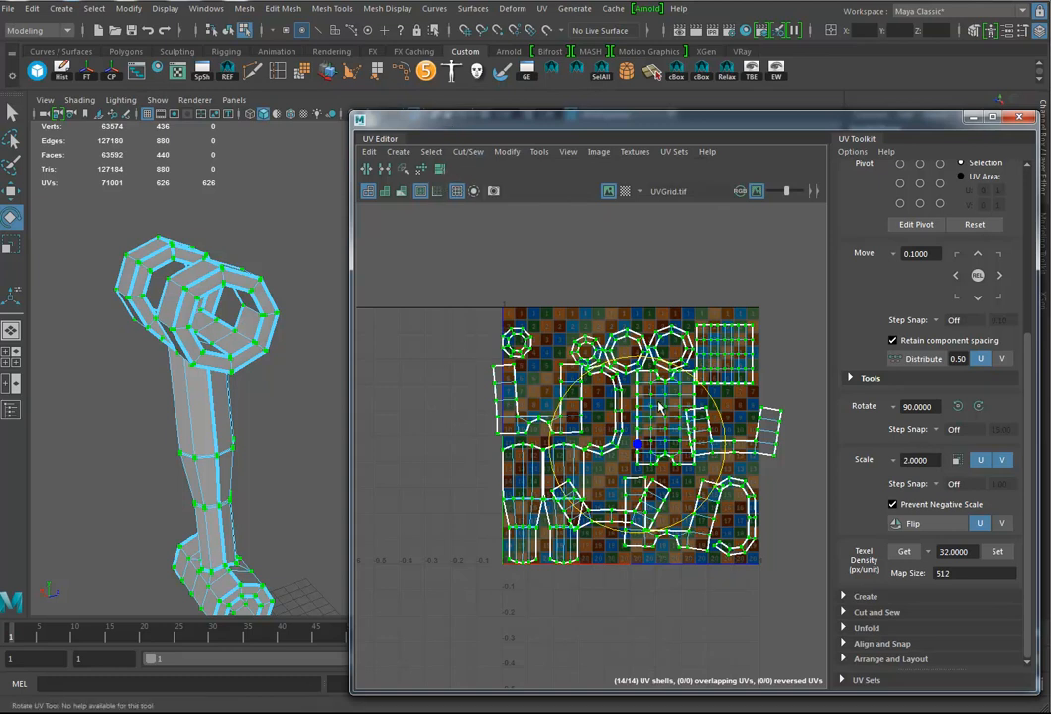
Lay out all UV shells with the Legacy method, prescale and rotation set to None, and close the layout options.
{"action": "left_click", "coordinate": [505, 154]}
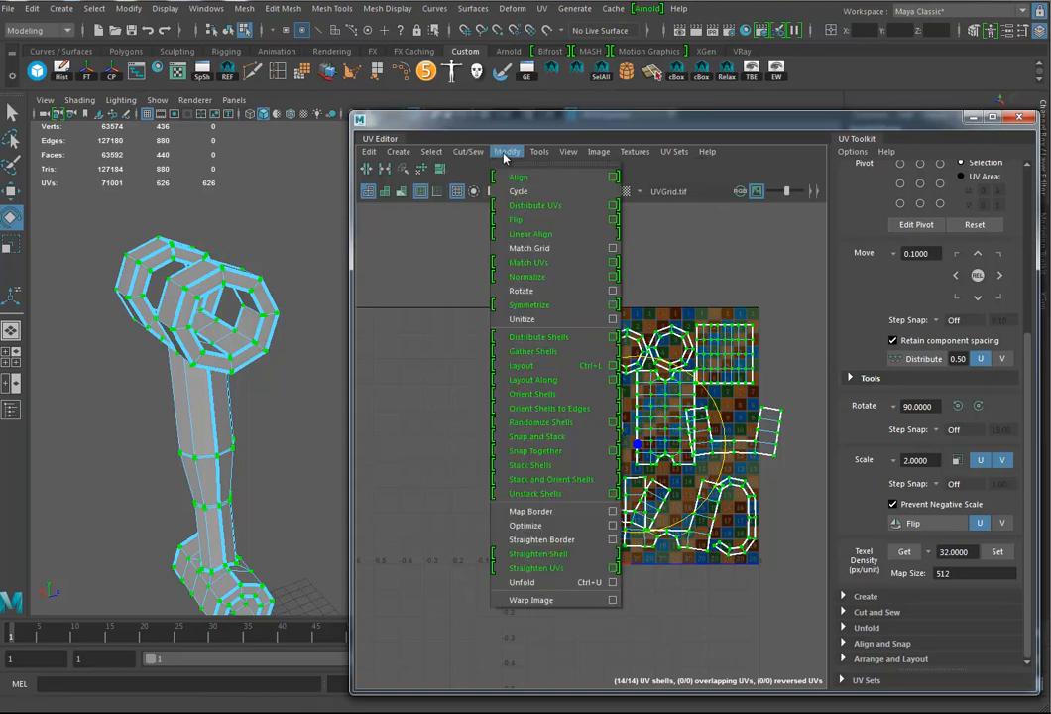
{"action": "left_click", "coordinate": [612, 365]}
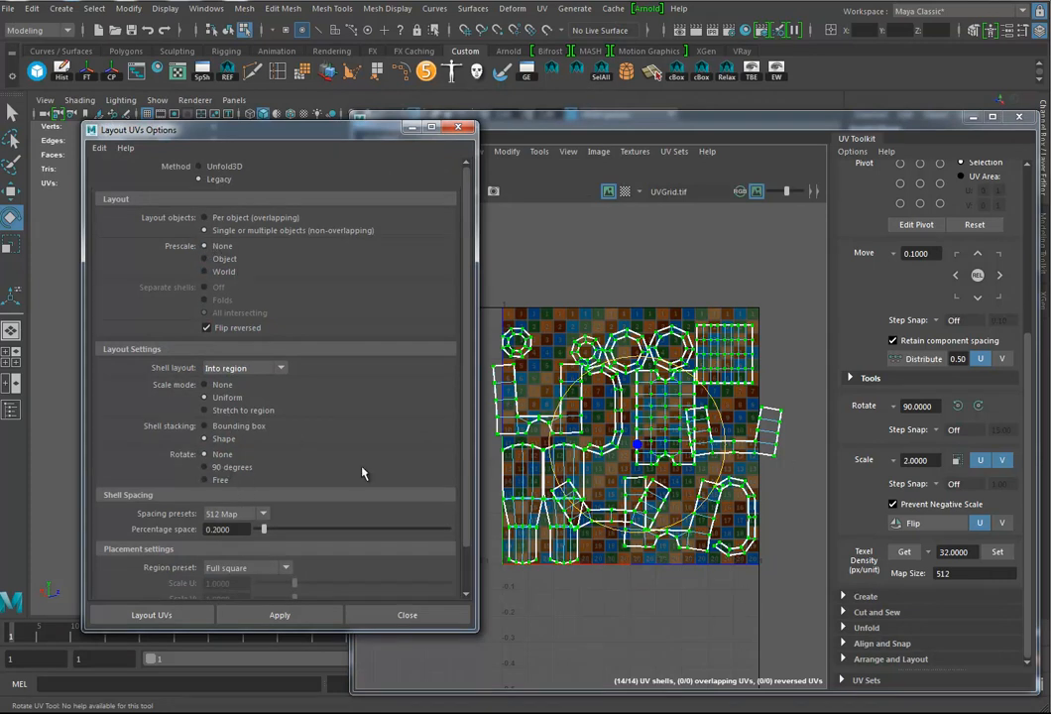
{"action": "left_click", "coordinate": [278, 615]}
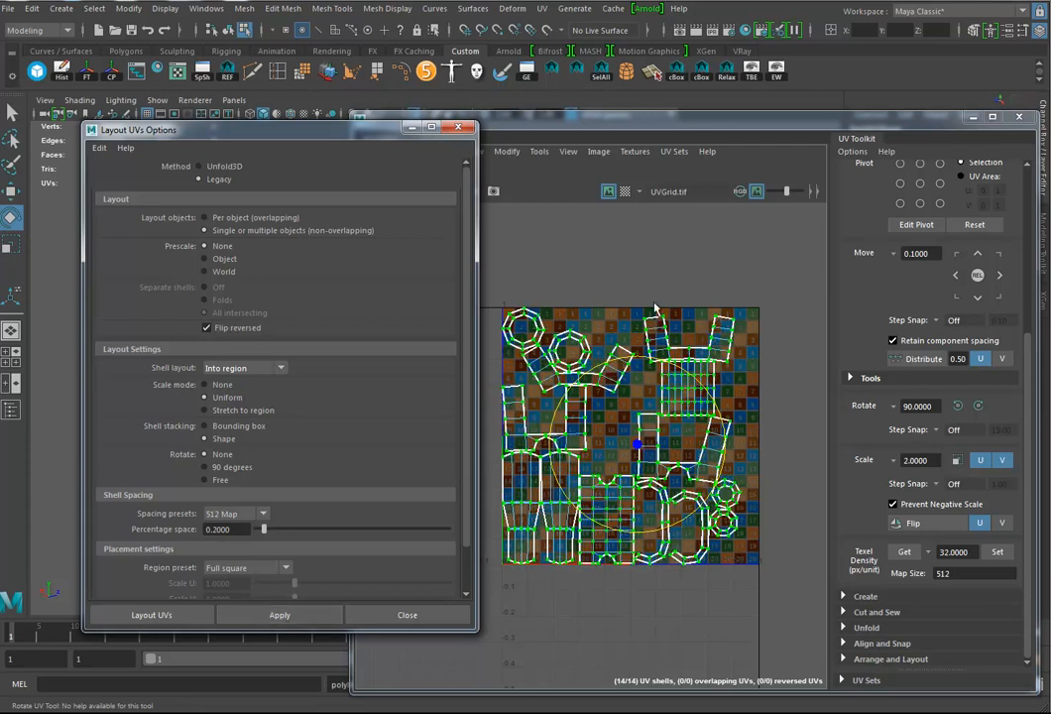
{"action": "middle_click_drag", "start_coordinate": [631, 417], "coordinate": [661, 414], "text": "alt"}
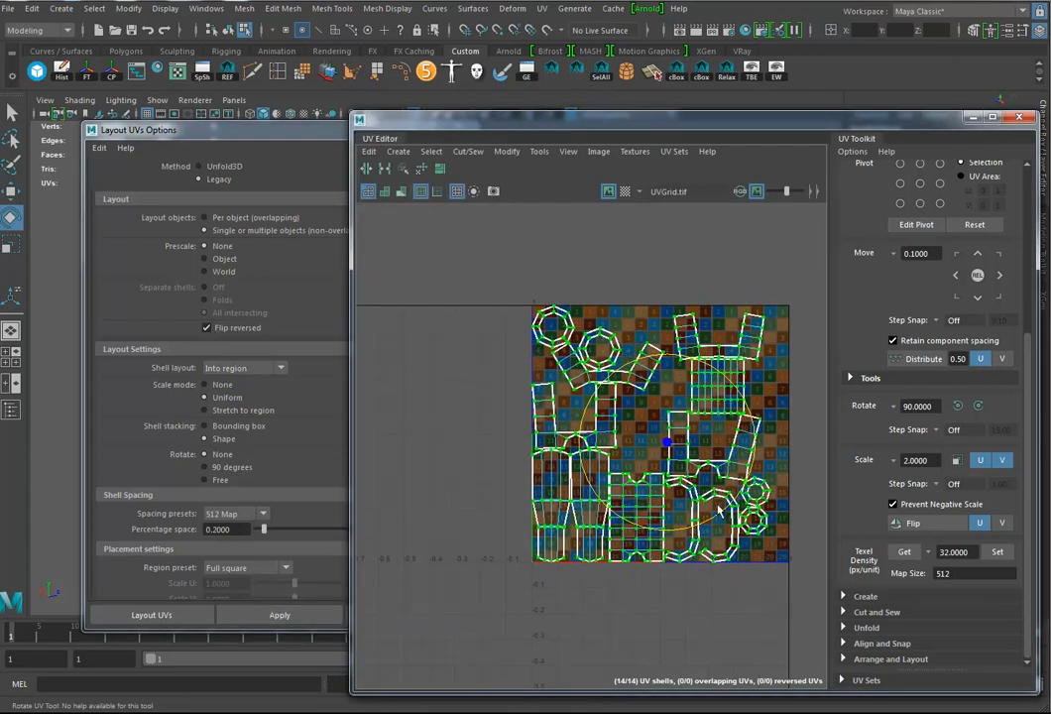
{"action": "left_click", "coordinate": [316, 164]}
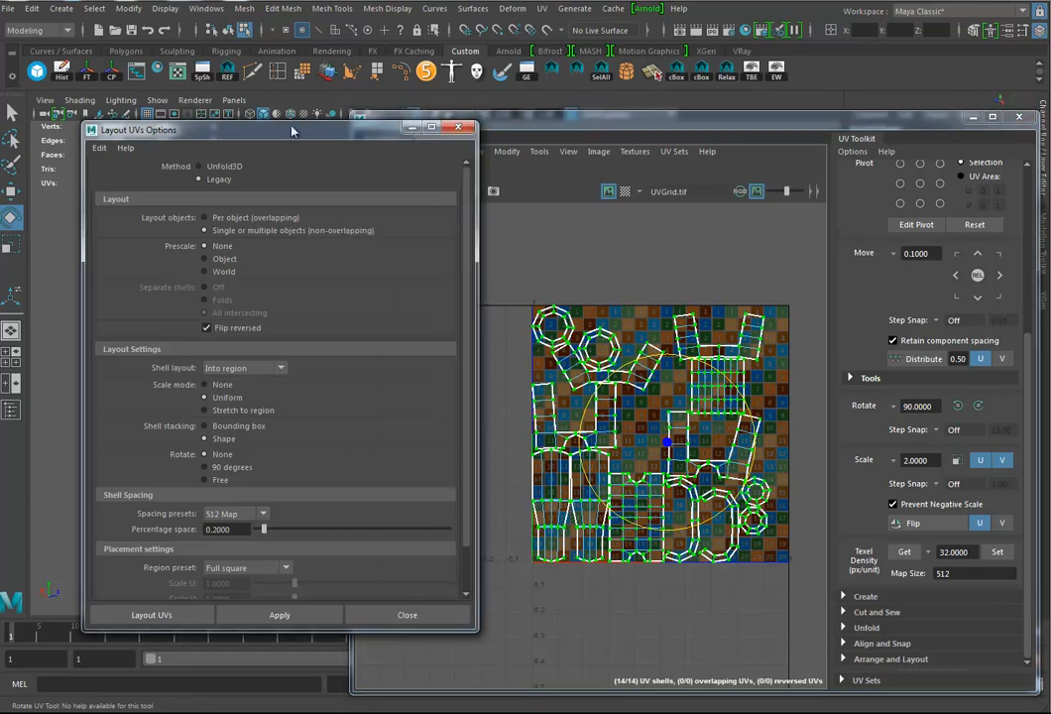
{"action": "left_click", "coordinate": [455, 129]}
Display the arm with its checker texture and smooth mesh preview, and close the UV Editor.
{"action": "left_click_drag", "start_coordinate": [266, 407], "coordinate": [251, 353], "text": "alt"}
{"action": "key", "text": "6"}
{"action": "right_click_drag", "start_coordinate": [221, 290], "coordinate": [264, 266]}
{"action": "left_click_drag", "start_coordinate": [264, 348], "coordinate": [276, 306], "text": "alt"}
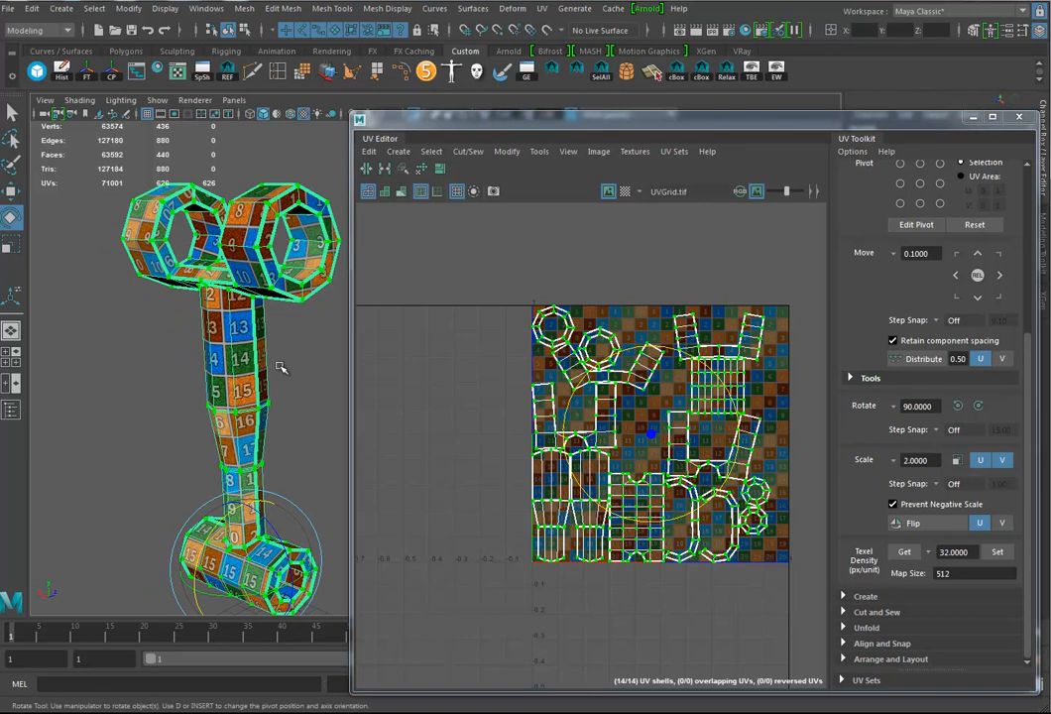
{"action": "key", "text": "3"}
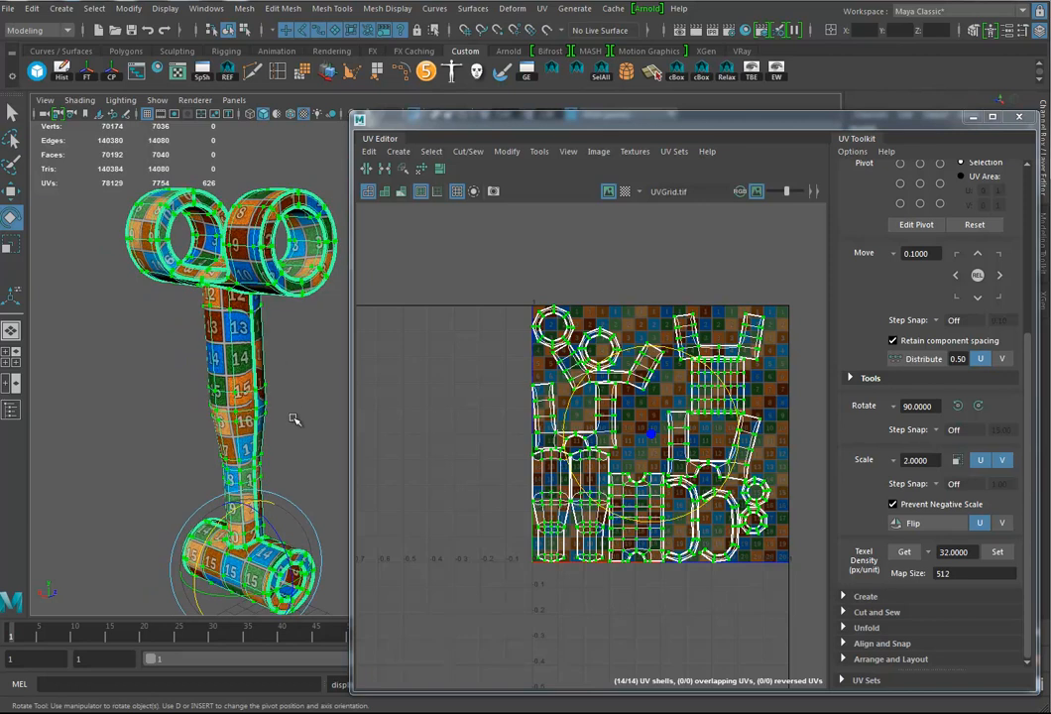
{"action": "left_click", "coordinate": [1018, 119]}
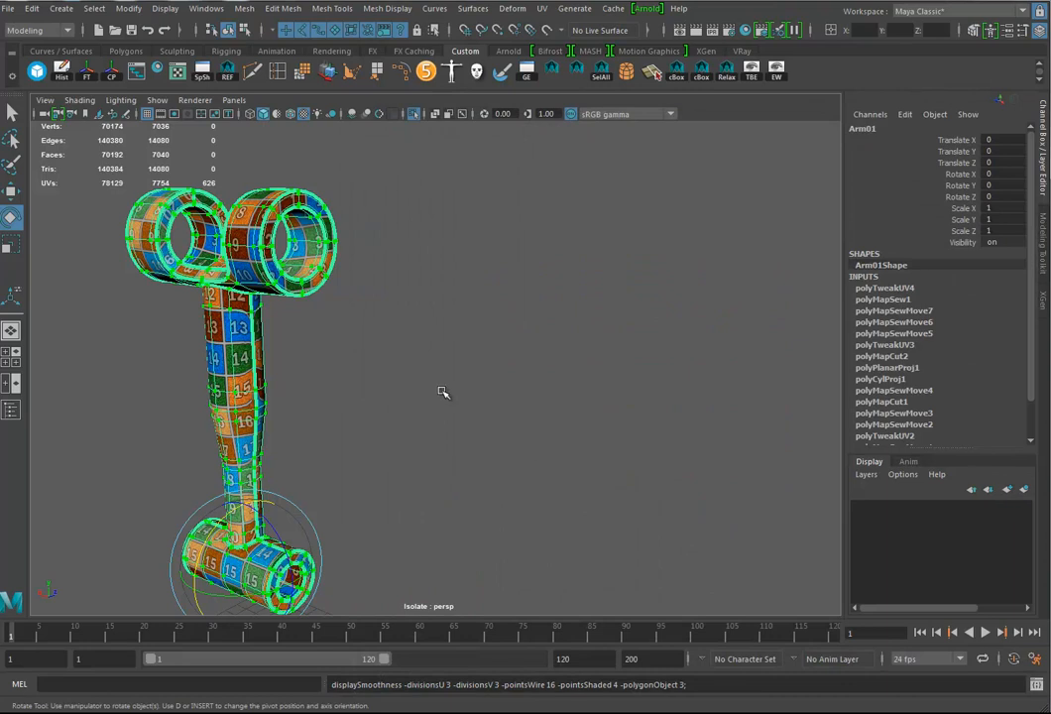
Delete the arm's construction history and return it from UV component selection to object selection mode.
{"action": "key", "text": "alt+shift+d"}
{"action": "left_click_drag", "start_coordinate": [402, 398], "coordinate": [392, 424], "text": "alt"}
{"action": "scroll", "coordinate": [391, 425], "scroll_direction": "up", "scroll_amount": 5}
{"action": "middle_click_drag", "start_coordinate": [378, 427], "coordinate": [490, 486], "text": "alt"}
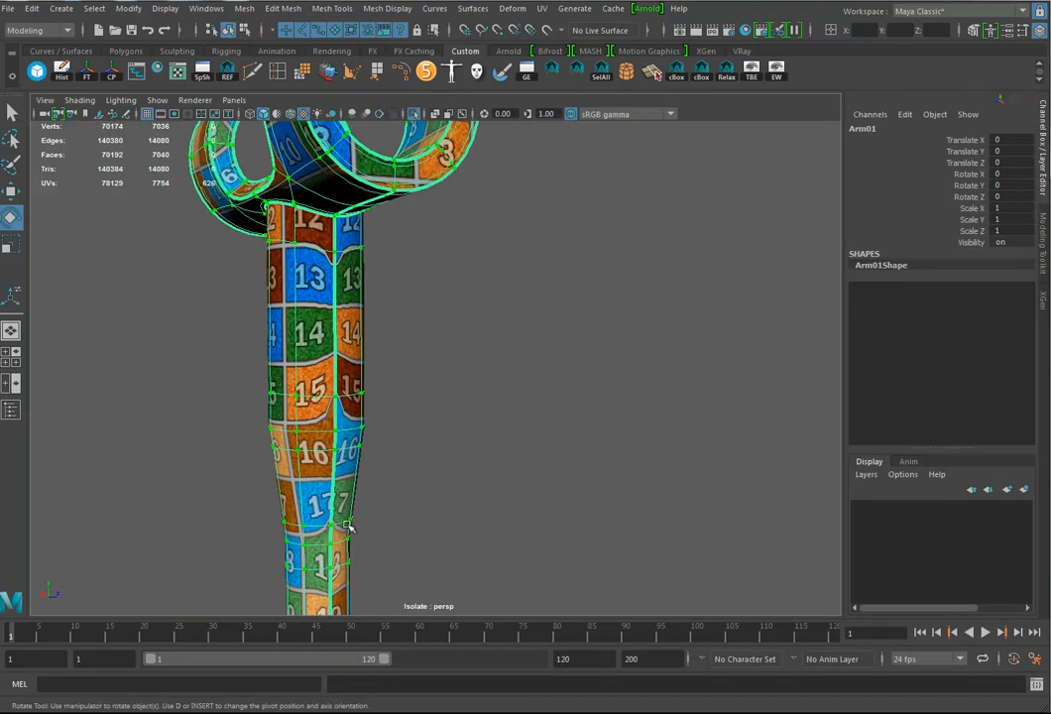
{"action": "right_click_drag", "start_coordinate": [319, 346], "coordinate": [365, 317]}
{"action": "middle_click_drag", "start_coordinate": [349, 439], "coordinate": [353, 337], "text": "alt"}
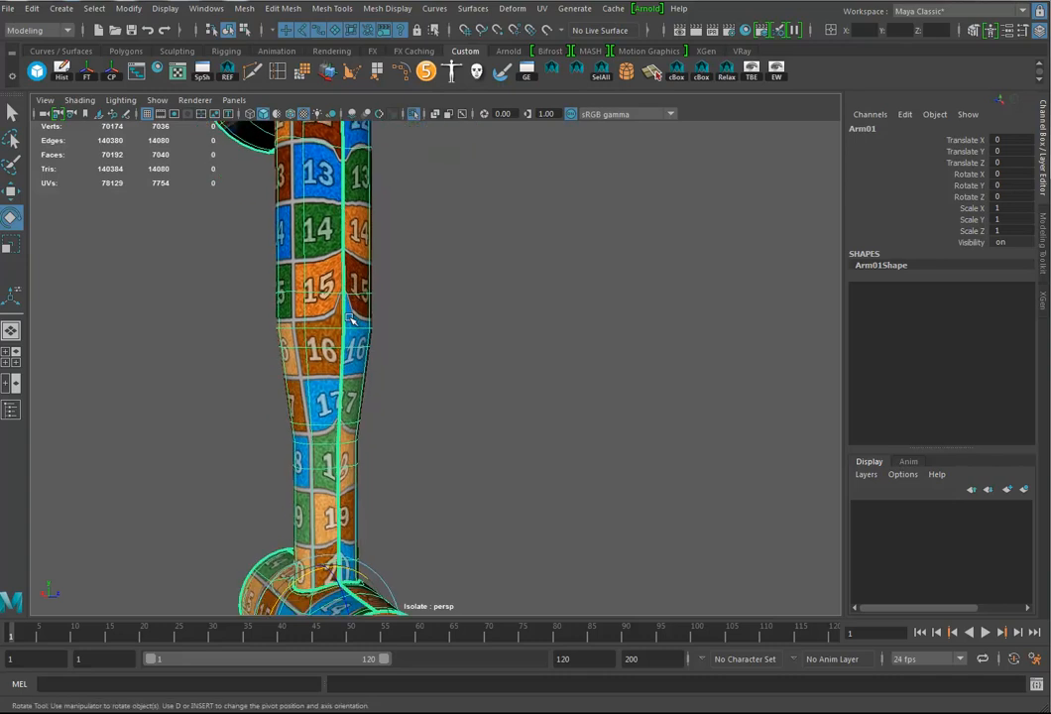
Set UV Boundary Smoothing to Preserve Edges in the arm shape's OpenSubdiv smooth mesh controls, check the checker texture along the shaft, and close the attributes.
{"action": "key", "text": "ctrl+a"}
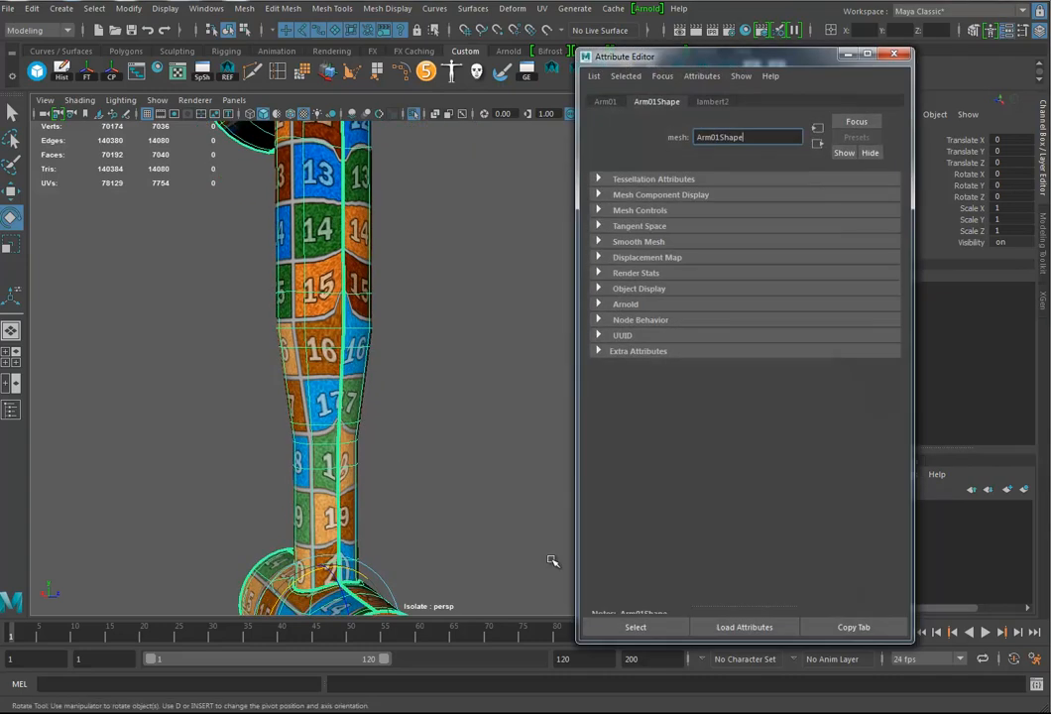
{"action": "left_click", "coordinate": [615, 241]}
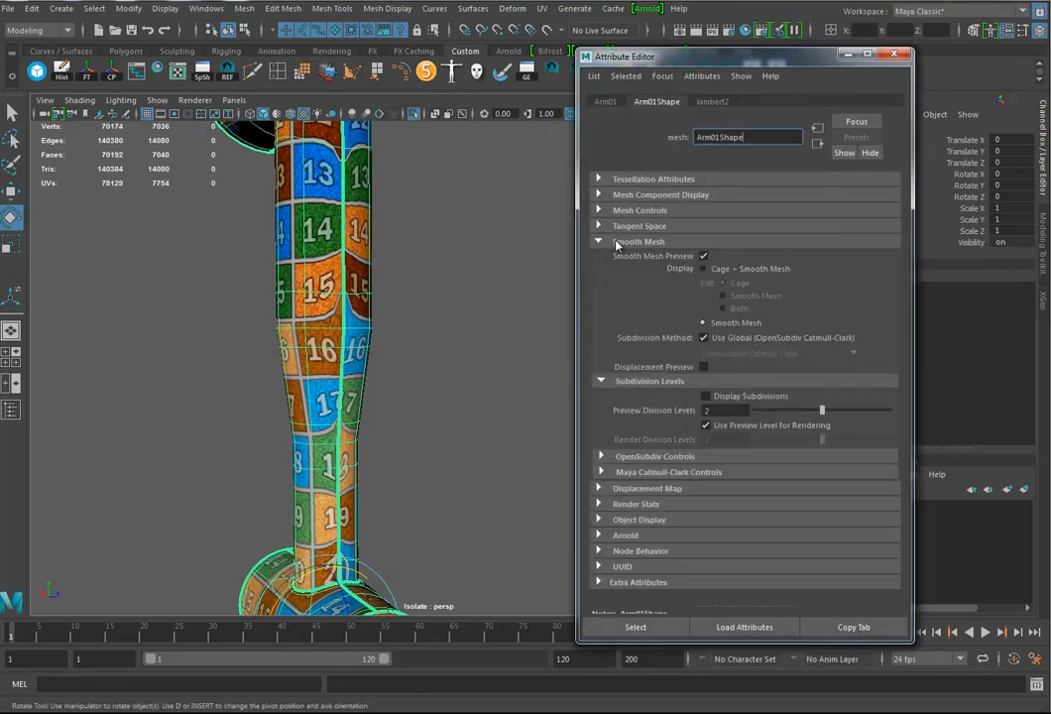
{"action": "left_click", "coordinate": [636, 457]}
{"action": "scroll", "coordinate": [640, 446], "scroll_direction": "down", "scroll_amount": 3}
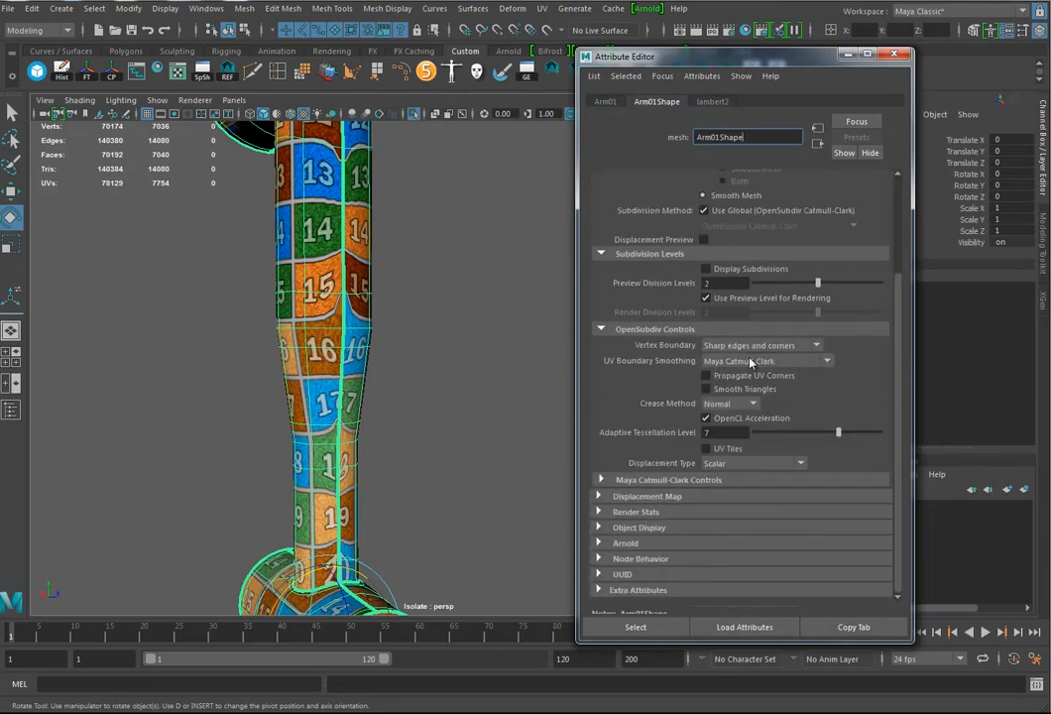
{"action": "left_click", "coordinate": [771, 365]}
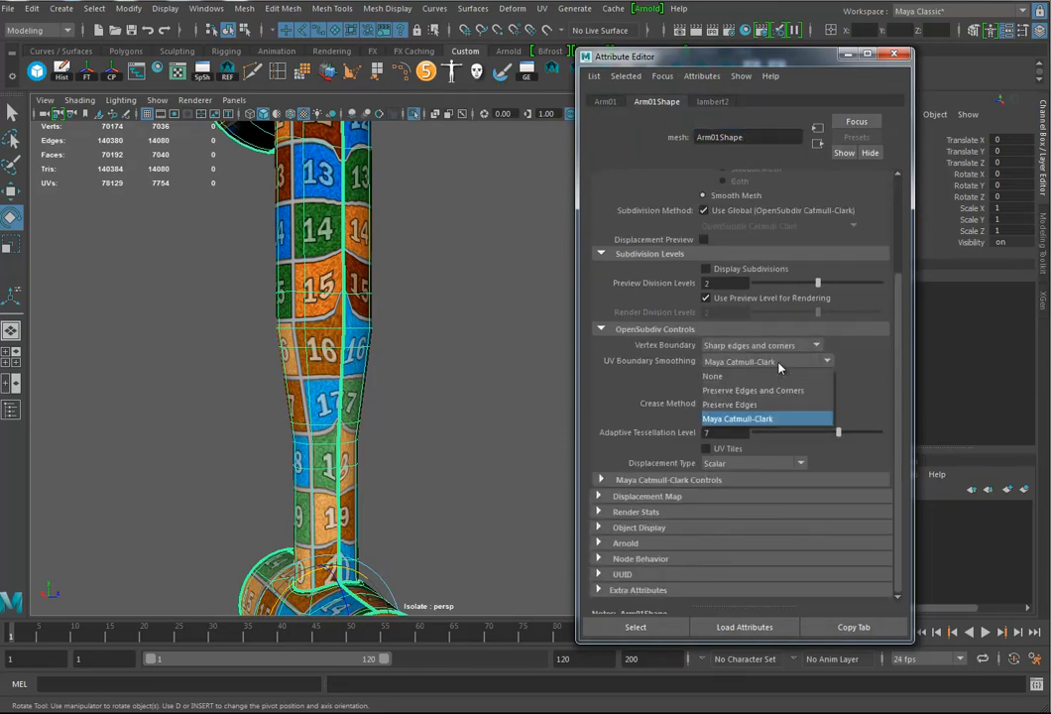
{"action": "left_click", "coordinate": [750, 407]}
{"action": "middle_click_drag", "start_coordinate": [401, 311], "coordinate": [382, 437], "text": "alt"}
{"action": "left_click_drag", "start_coordinate": [381, 436], "coordinate": [316, 446], "text": "alt"}
{"action": "middle_click_drag", "start_coordinate": [347, 432], "coordinate": [362, 427], "text": "alt"}
{"action": "left_click_drag", "start_coordinate": [361, 426], "coordinate": [494, 417], "text": "alt"}
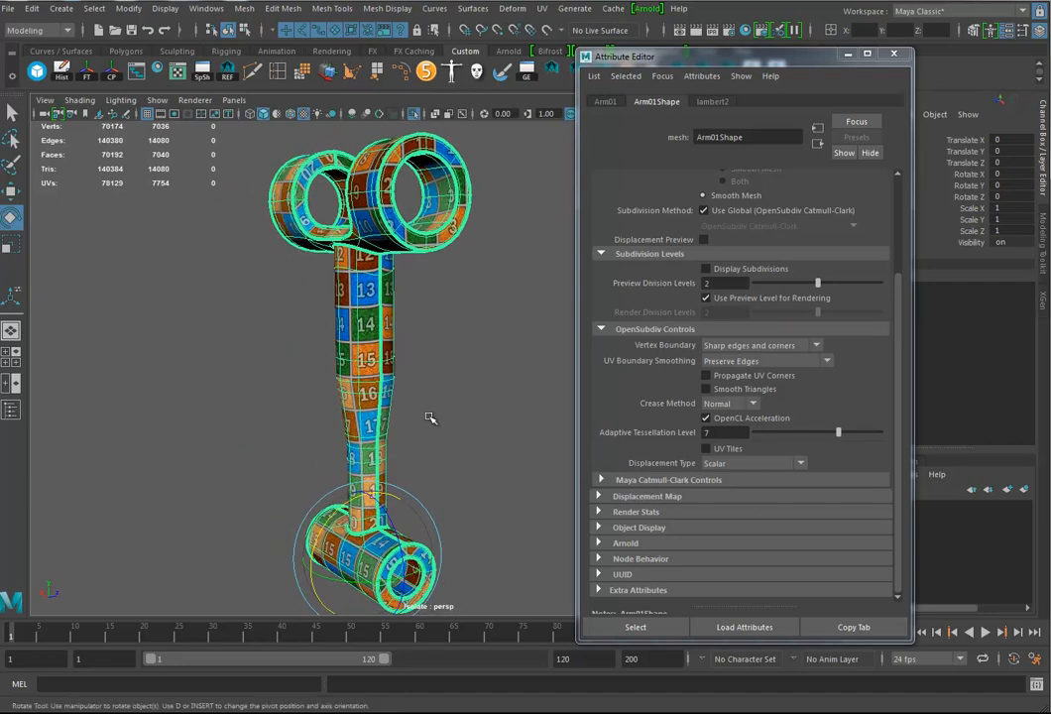
{"action": "left_click", "coordinate": [895, 55]}
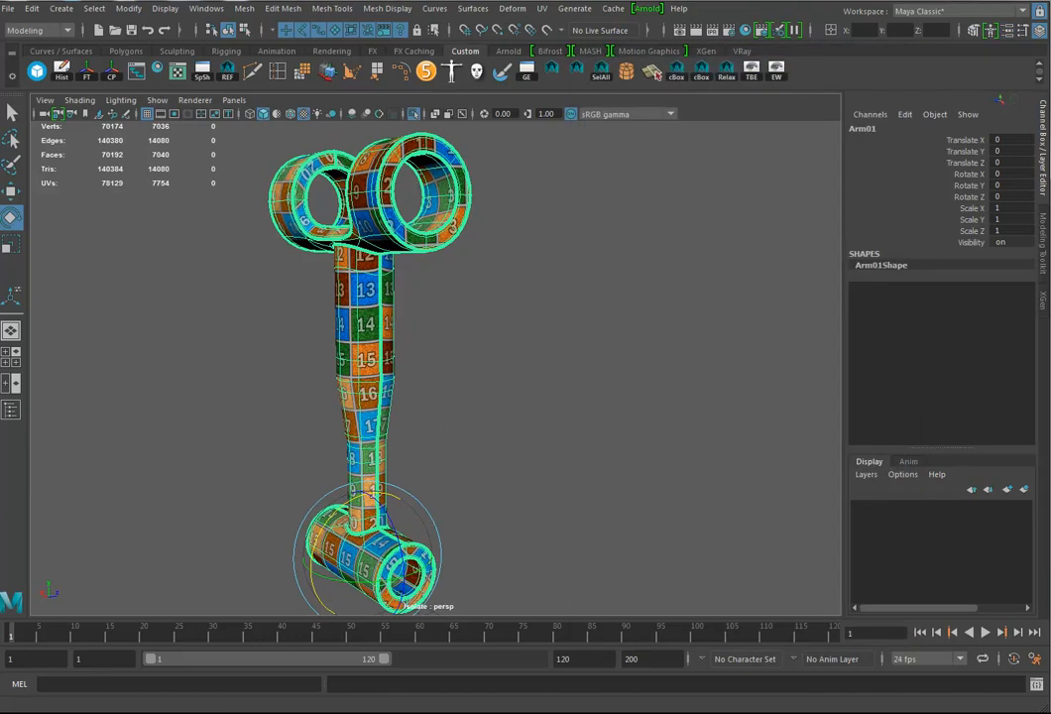
{"action": "left_click_drag", "start_coordinate": [634, 444], "coordinate": [573, 426], "text": "alt"}
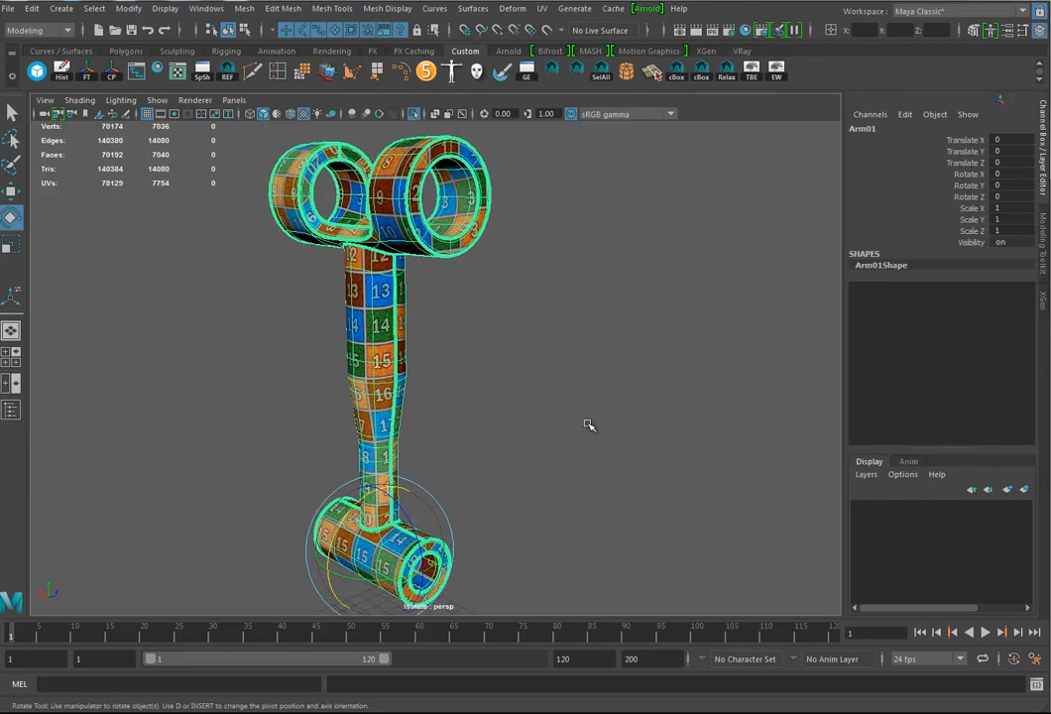